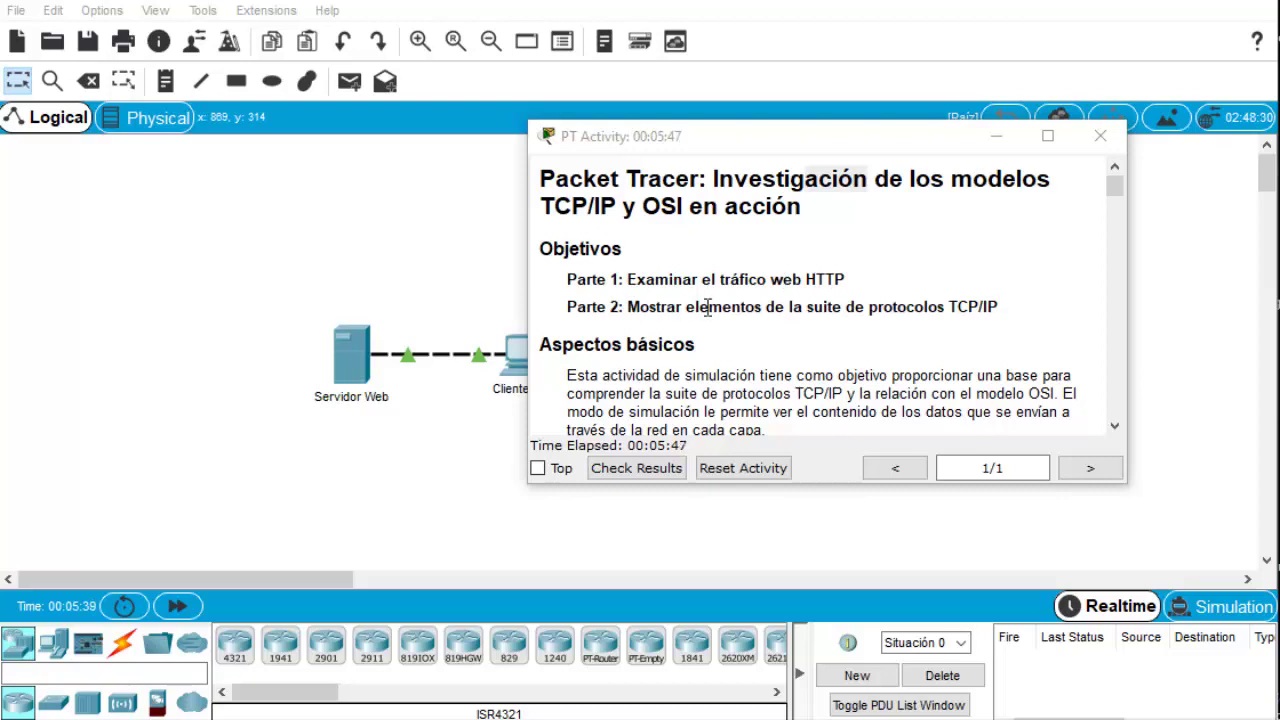
Read the activity's objectives, the Aspectos básicos section and the Parte 1 introduction up to the Paso 1 explanation of simulation mode.
{"action": "left_click", "coordinate": [1114, 428]}
{"action": "left_click", "coordinate": [1114, 428]}
{"action": "left_click", "coordinate": [1114, 428]}
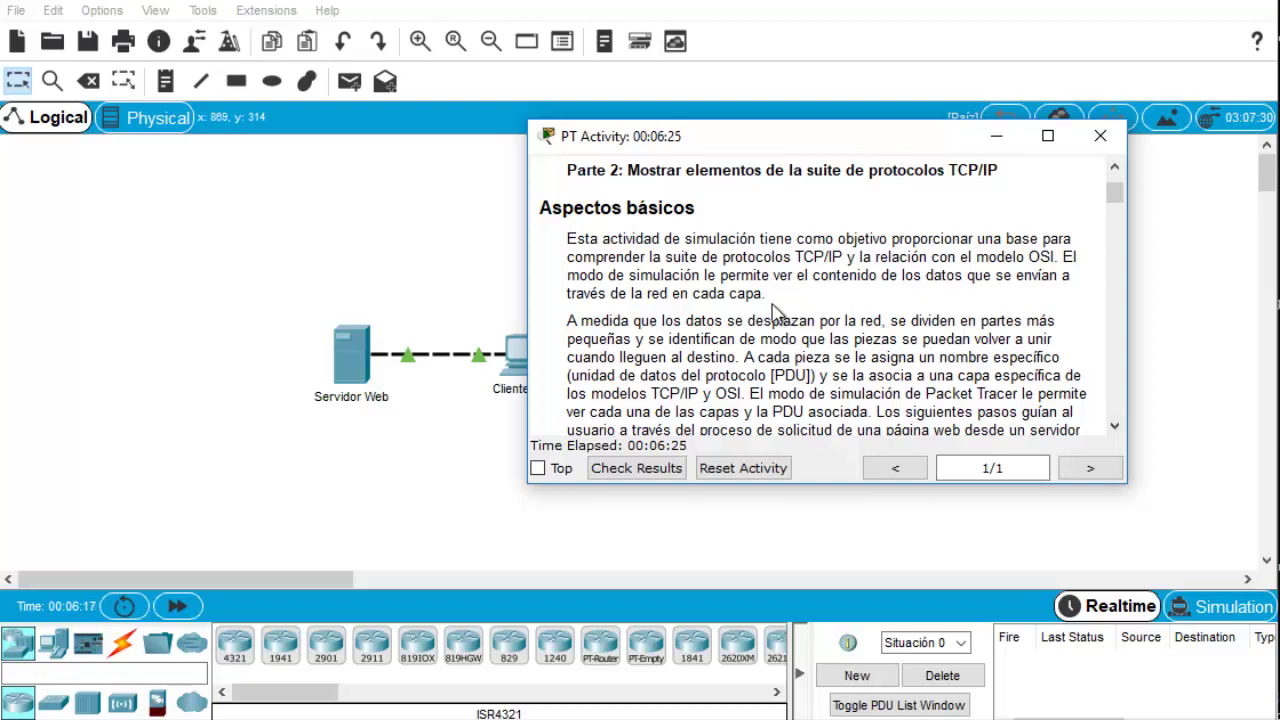
{"action": "left_click", "coordinate": [1115, 427]}
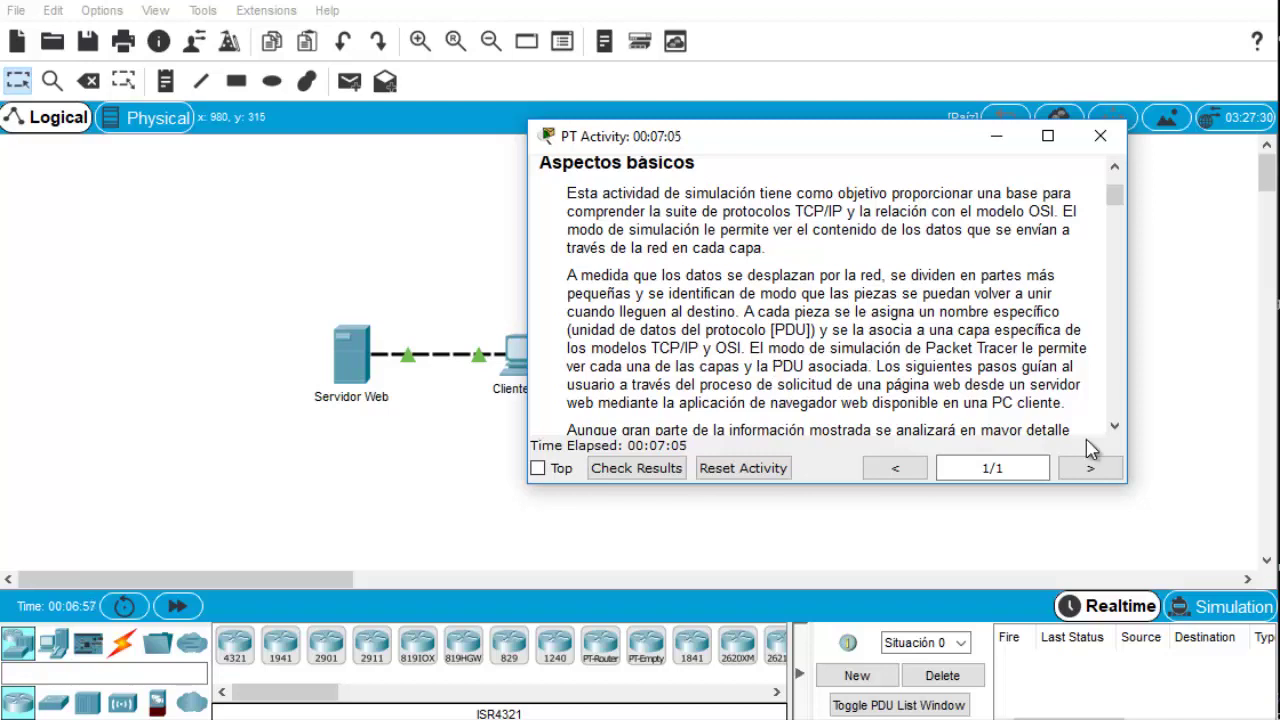
{"action": "left_click", "coordinate": [1115, 430]}
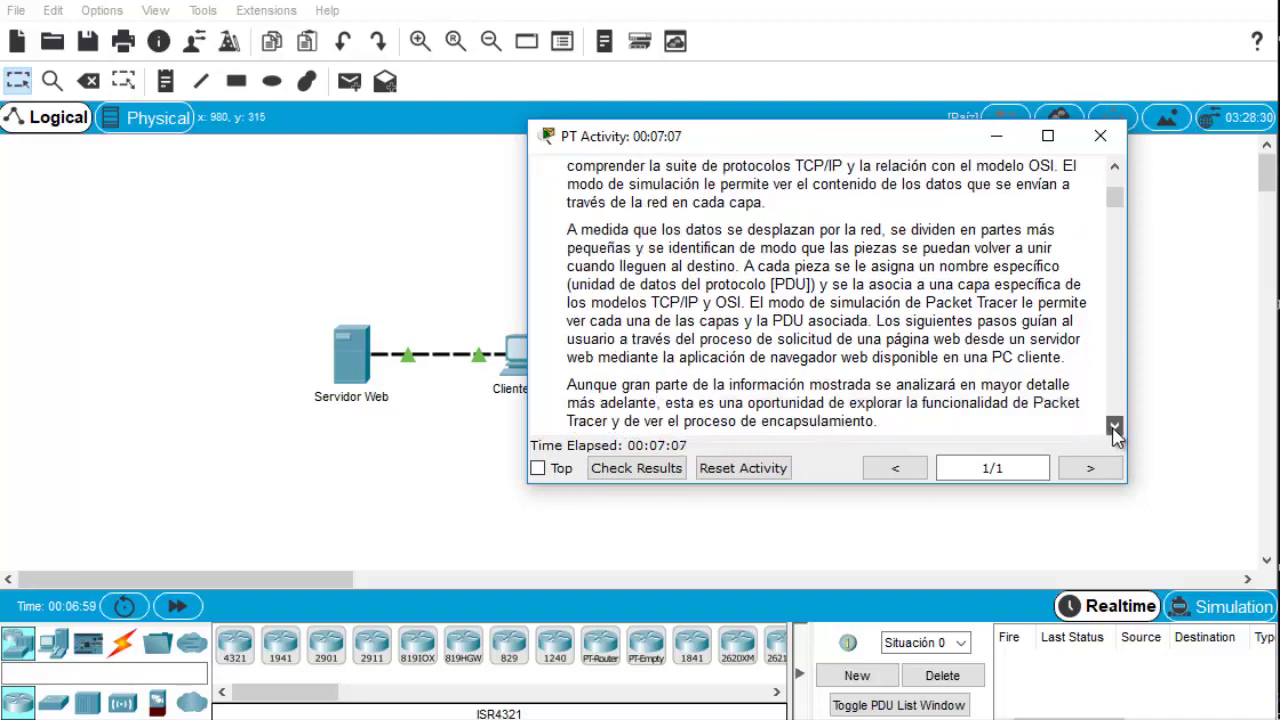
{"action": "left_click", "coordinate": [1115, 430]}
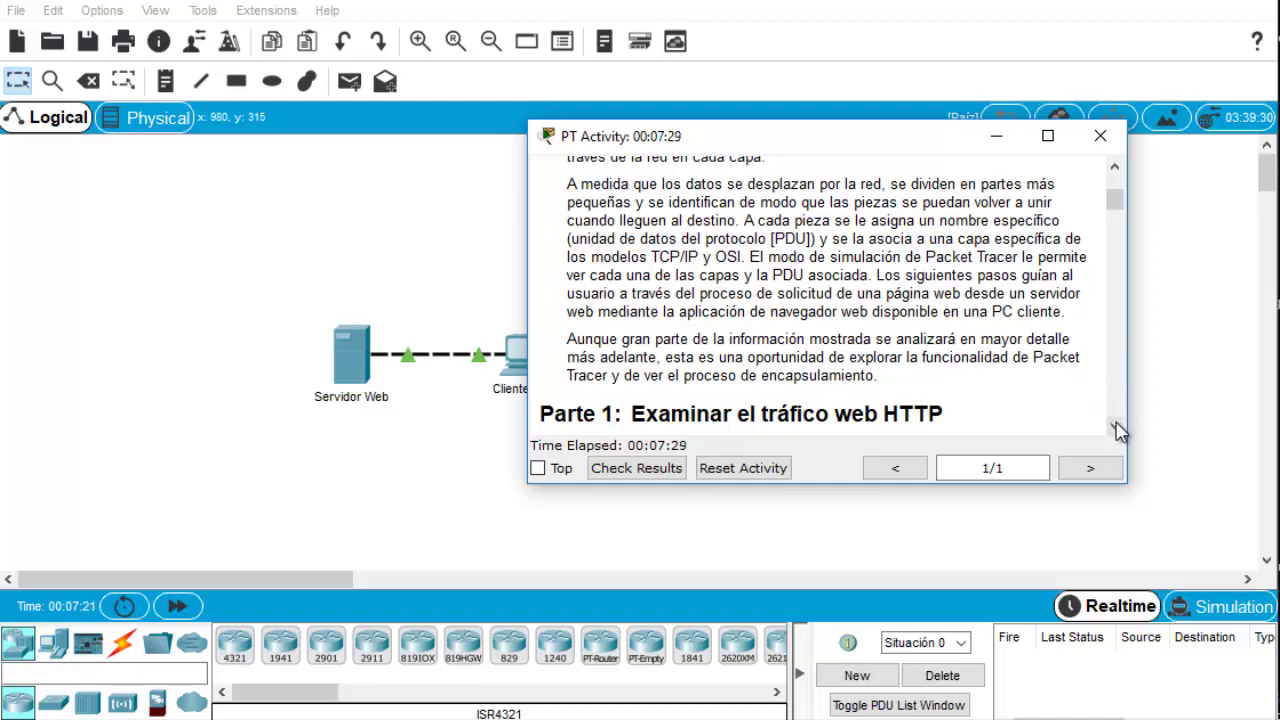
{"action": "scroll", "coordinate": [1118, 426], "scroll_direction": "down", "scroll_amount": 1}
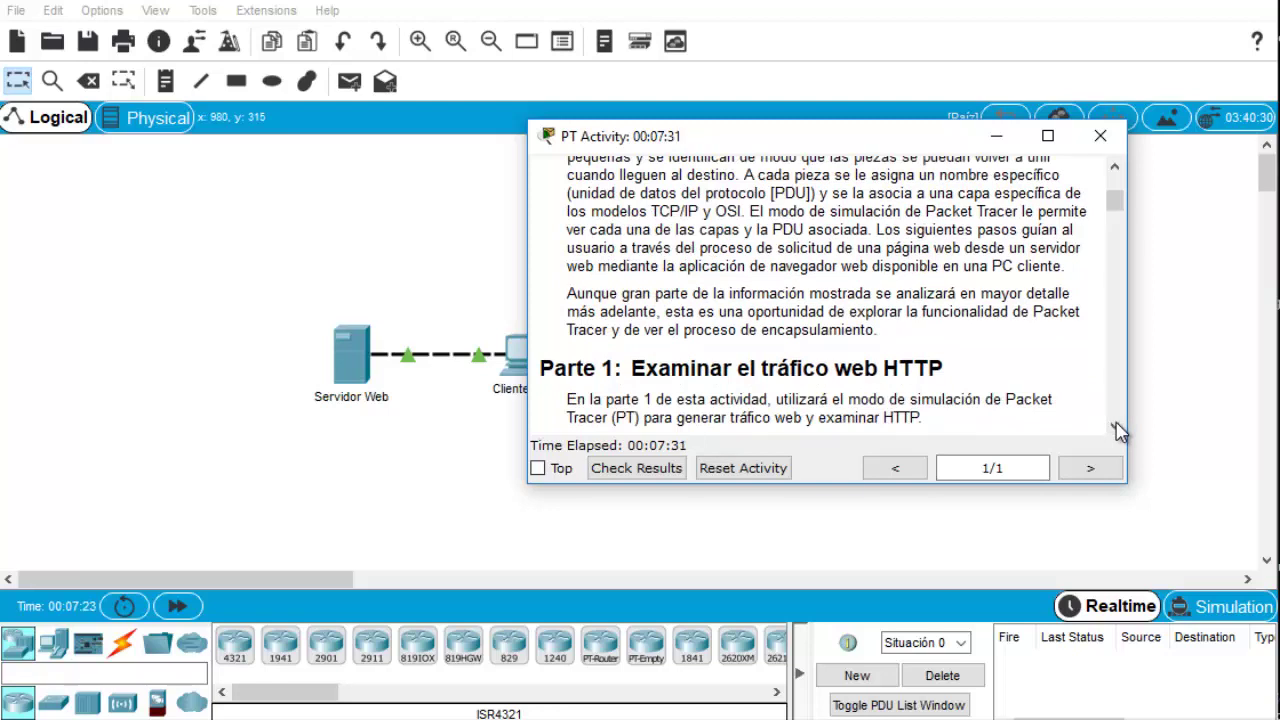
{"action": "scroll", "coordinate": [1118, 430], "scroll_direction": "down", "scroll_amount": 1}
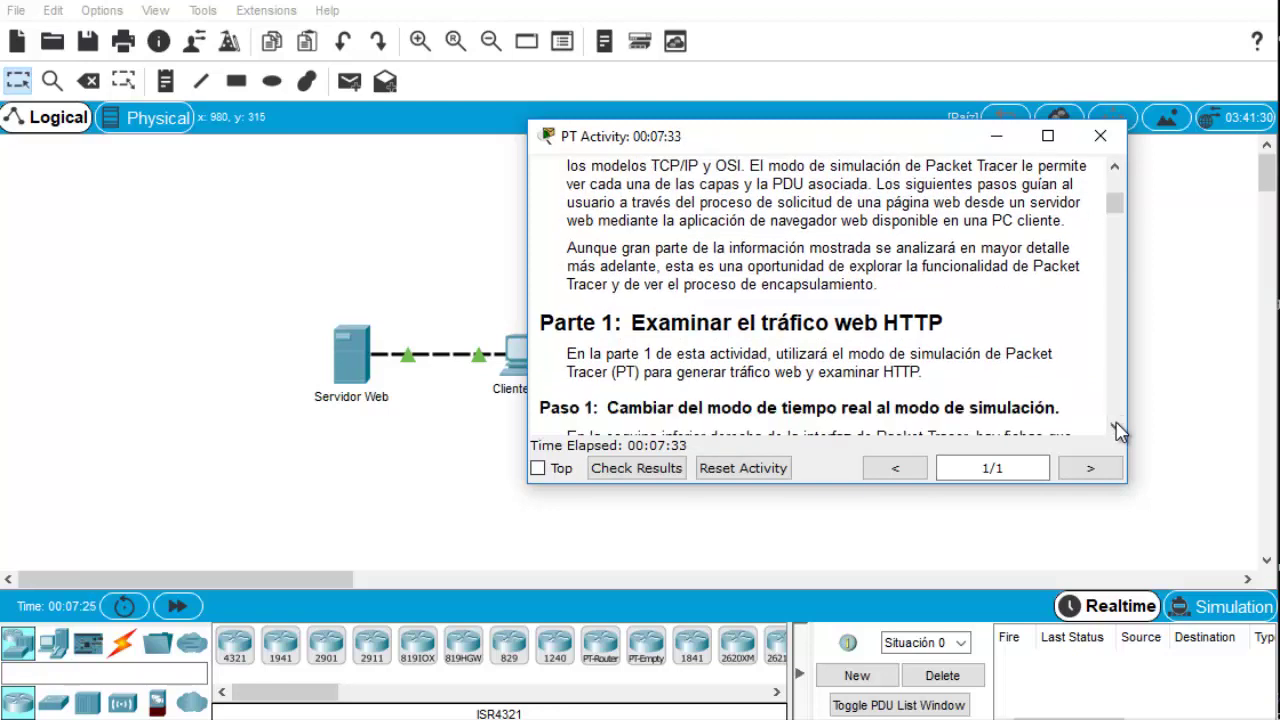
{"action": "scroll", "coordinate": [1118, 430], "scroll_direction": "down", "scroll_amount": 2}
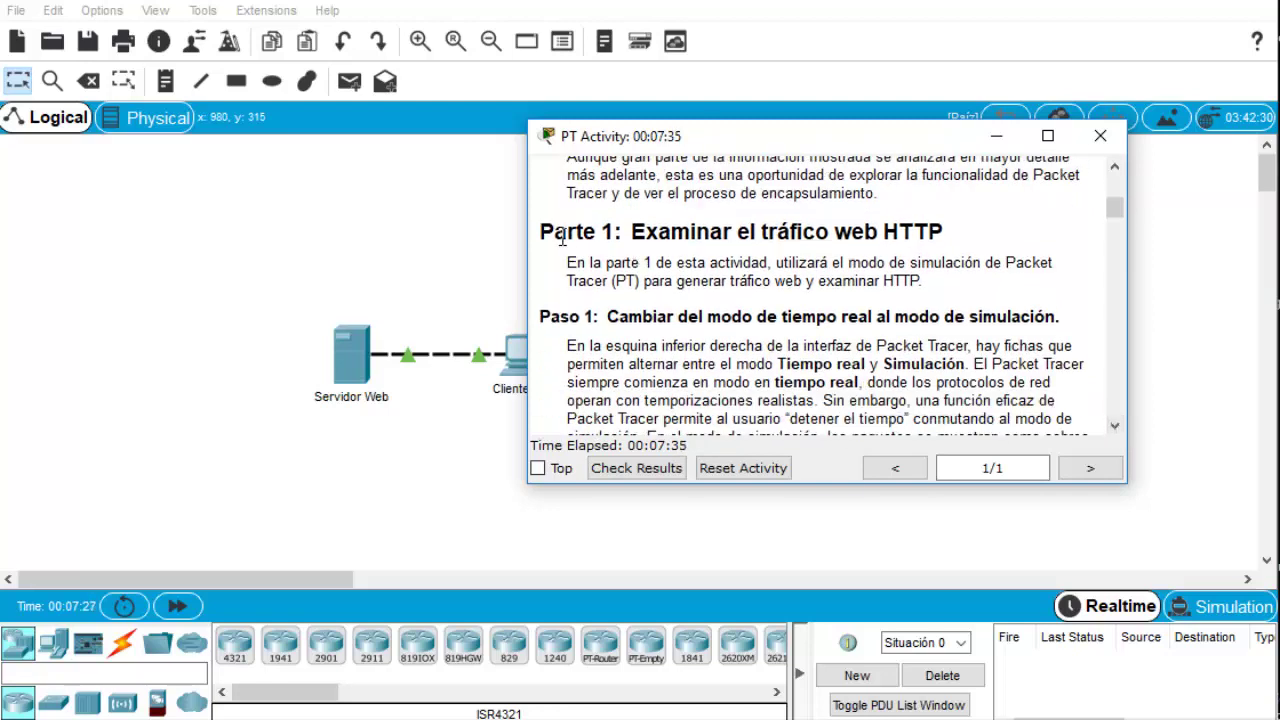
{"action": "left_click", "coordinate": [1114, 167]}
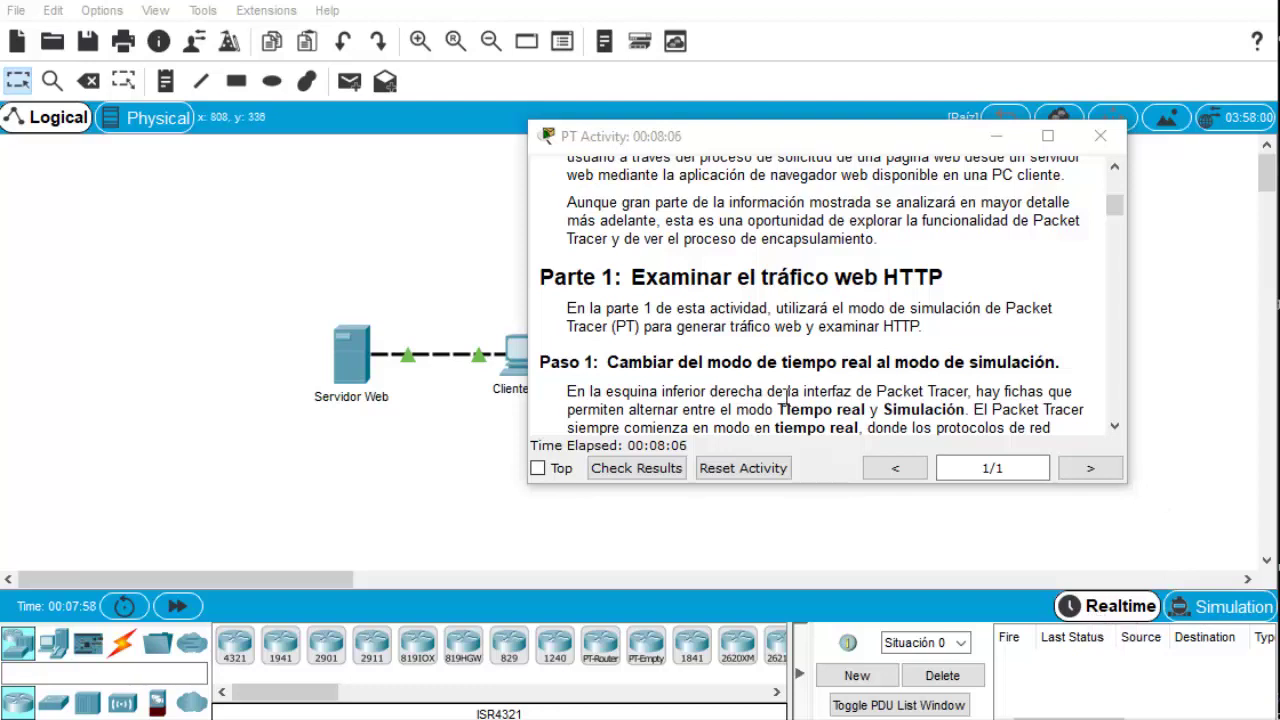
{"action": "left_click", "coordinate": [1114, 427]}
{"action": "left_click", "coordinate": [1115, 428]}
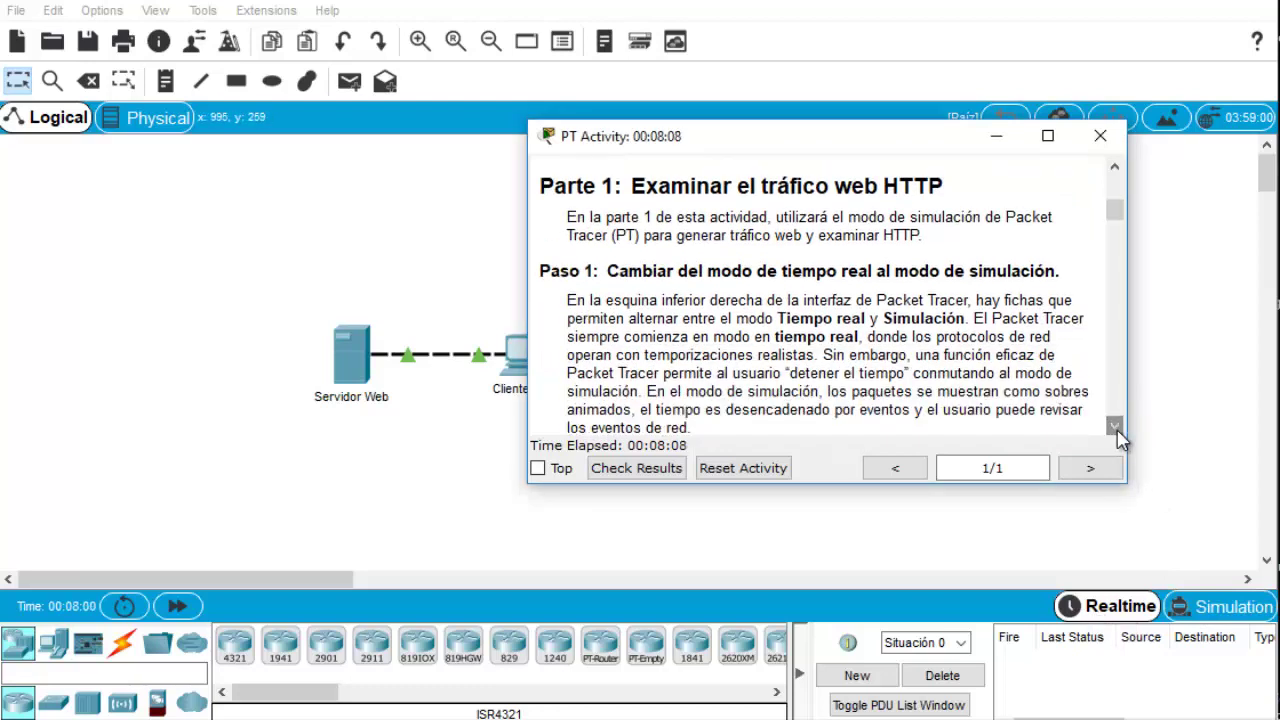
{"action": "left_click", "coordinate": [1115, 428]}
Switch from Realtime to Simulation mode and widen the Simulation Panel to reveal the event list's Type column.
{"action": "left_click", "coordinate": [1205, 620]}
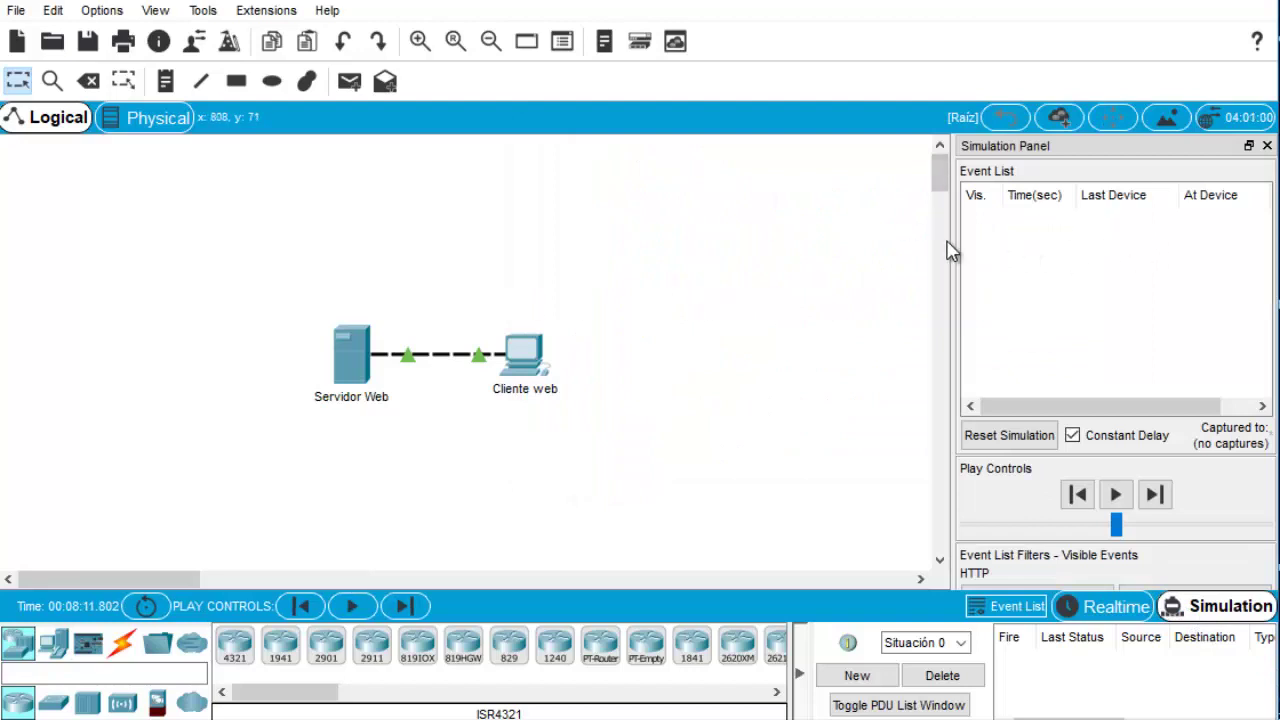
{"action": "left_click_drag", "start_coordinate": [954, 241], "coordinate": [877, 260]}
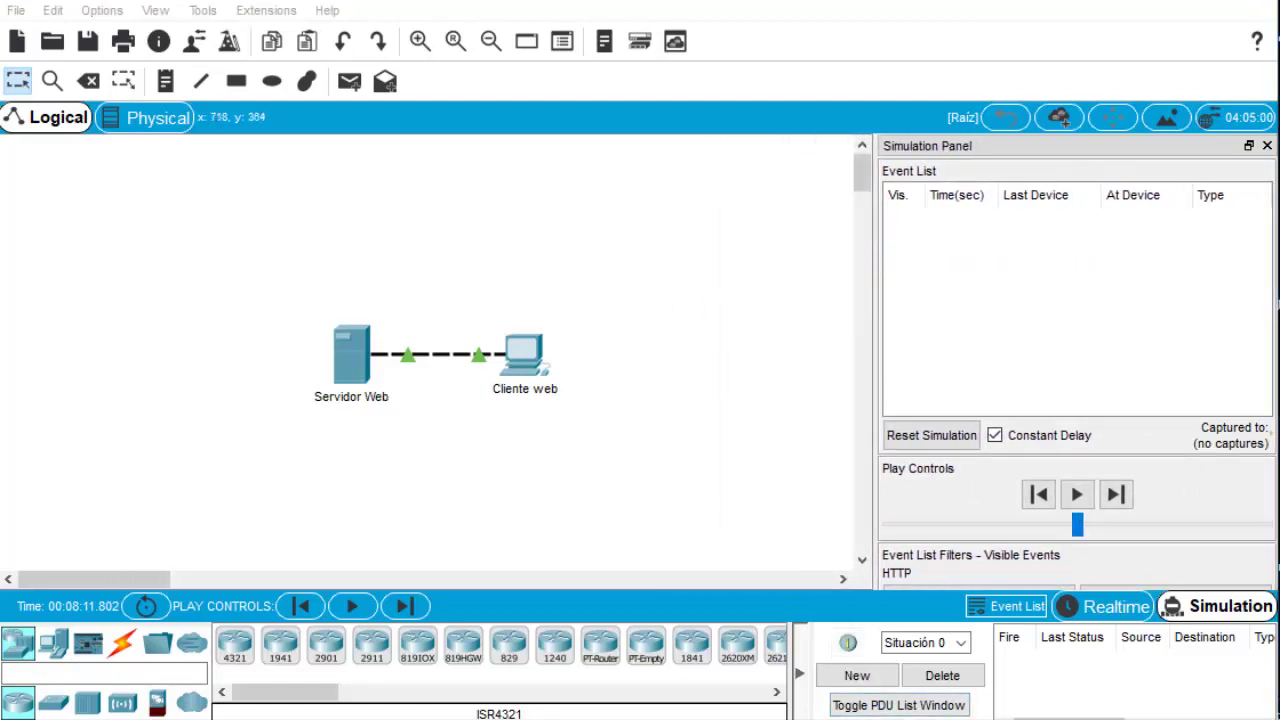
Bring back the activity instructions beside the Simulation Panel and read the Paso 1 directions on filtering events to HTTP.
{"action": "left_click", "coordinate": [330, 690]}
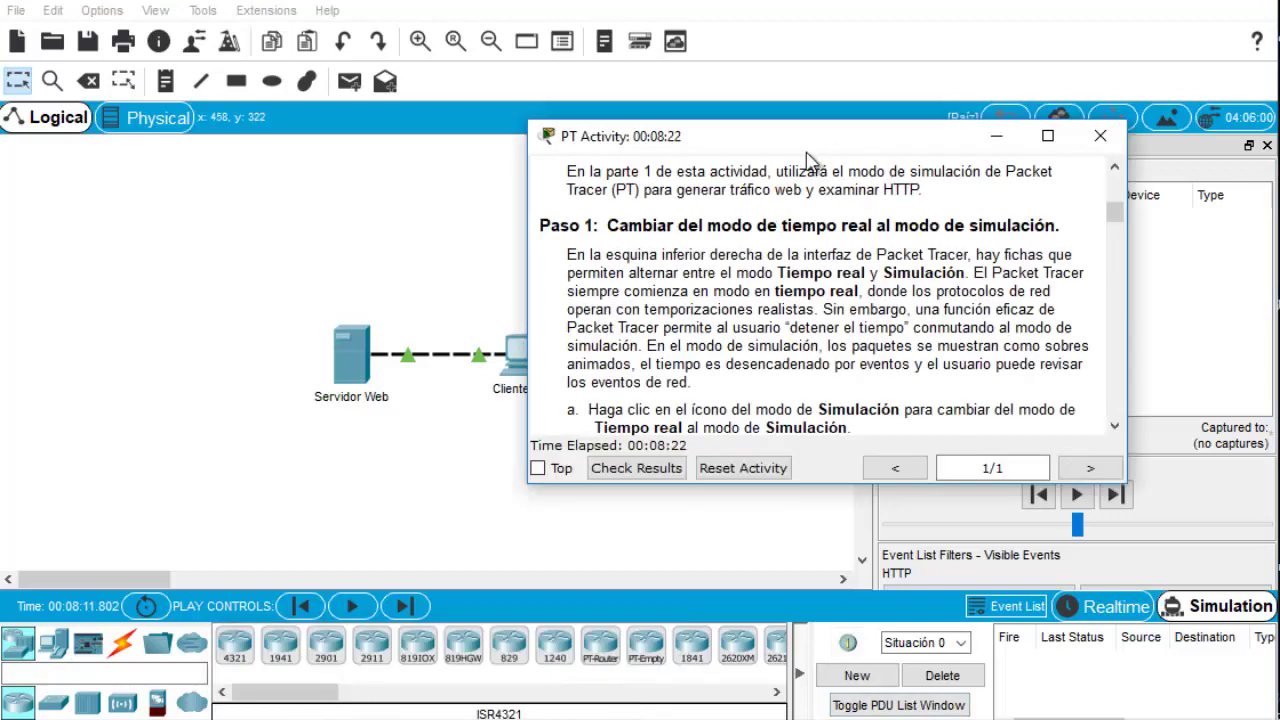
{"action": "left_click_drag", "start_coordinate": [746, 146], "coordinate": [457, 191]}
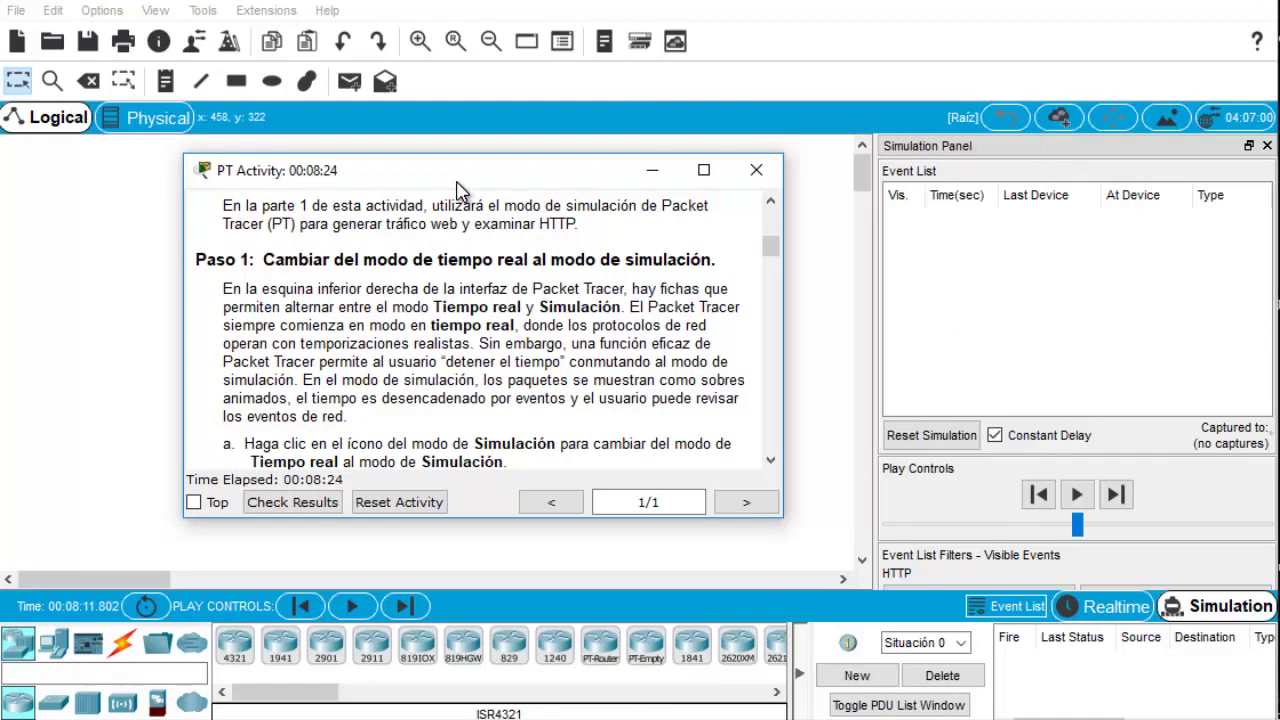
{"action": "left_click", "coordinate": [770, 459]}
{"action": "left_click", "coordinate": [771, 461]}
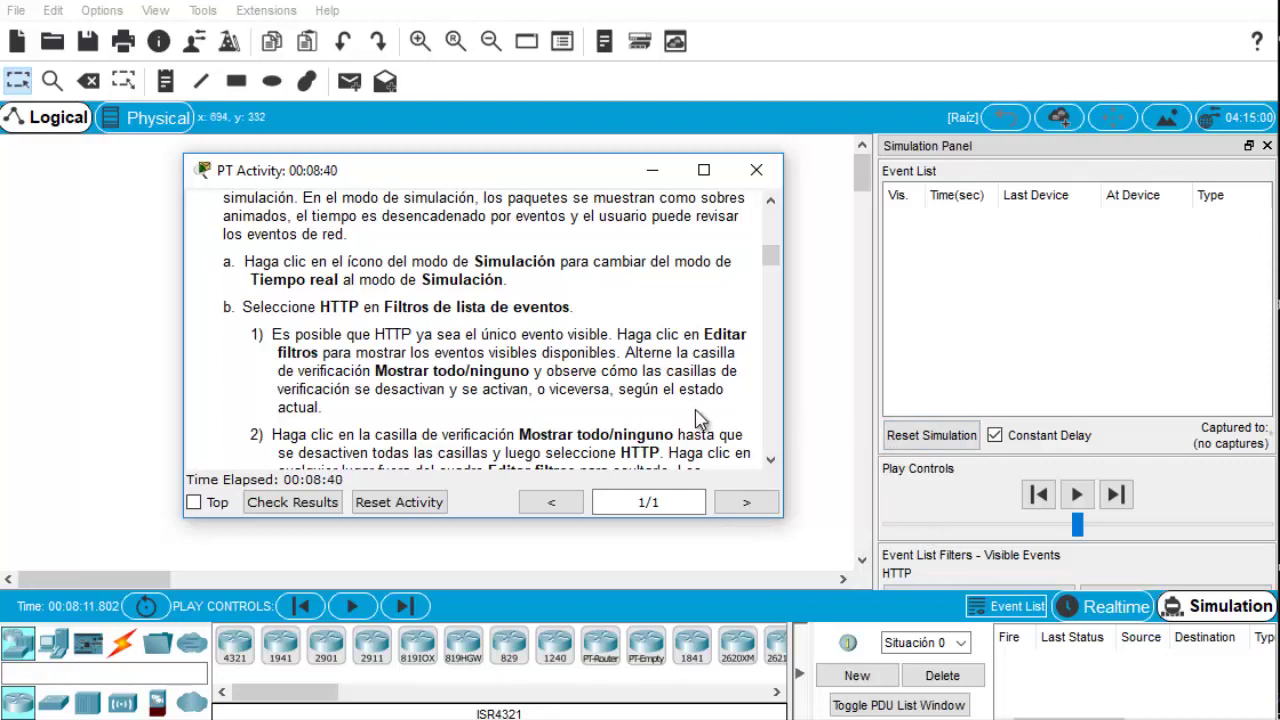
{"action": "left_click", "coordinate": [771, 461]}
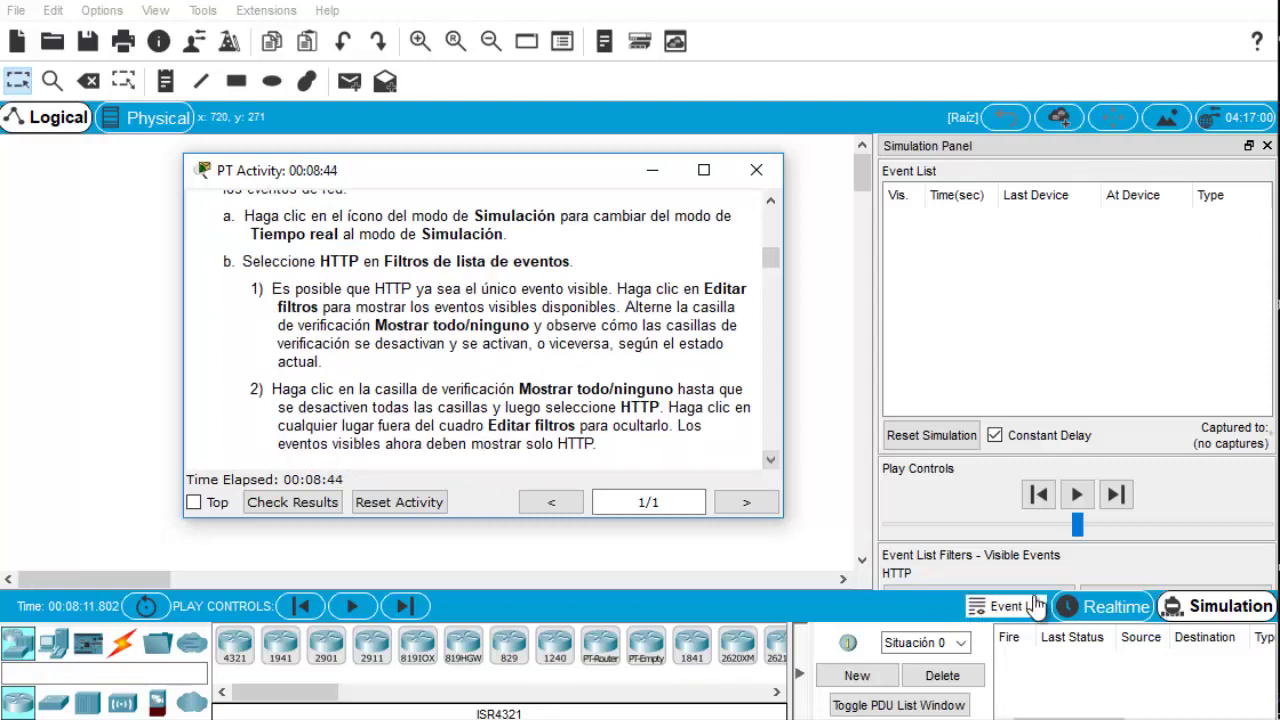
Hide and redisplay the Simulation Panel, and review the visible-event filters for the IPv4, IPv6 and Misc protocols.
{"action": "left_click", "coordinate": [1077, 495]}
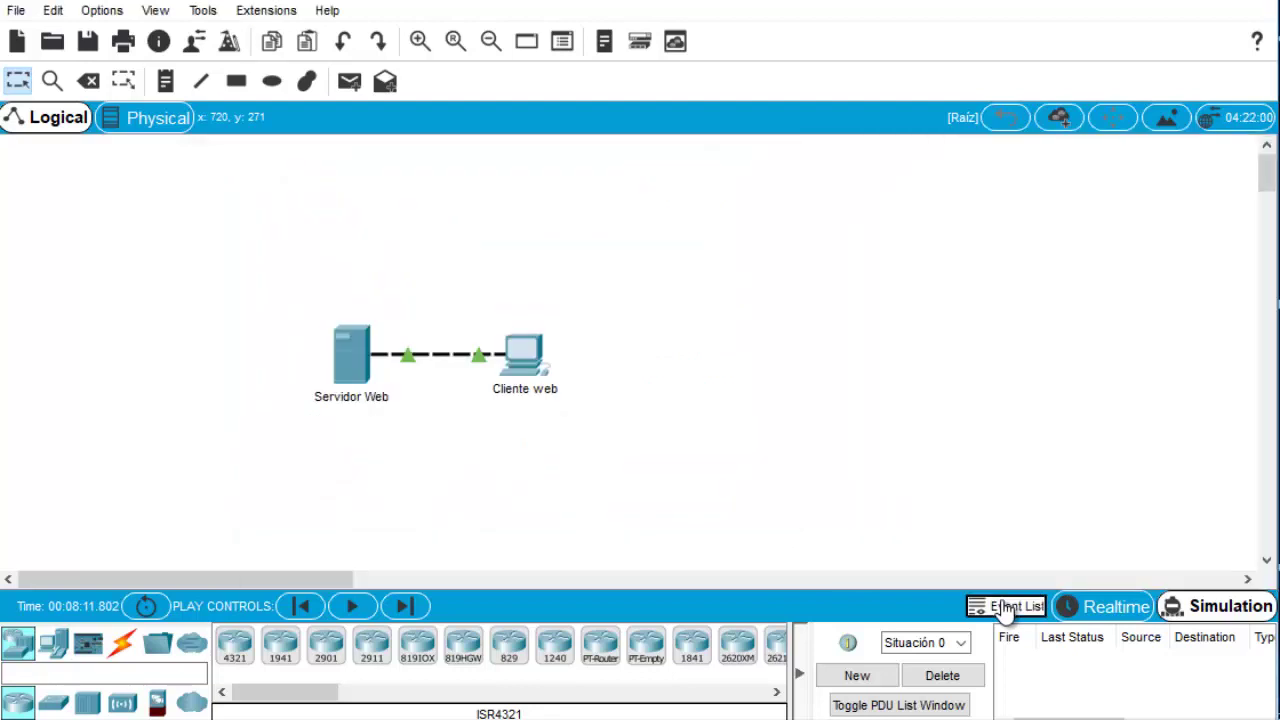
{"action": "left_click", "coordinate": [1207, 609]}
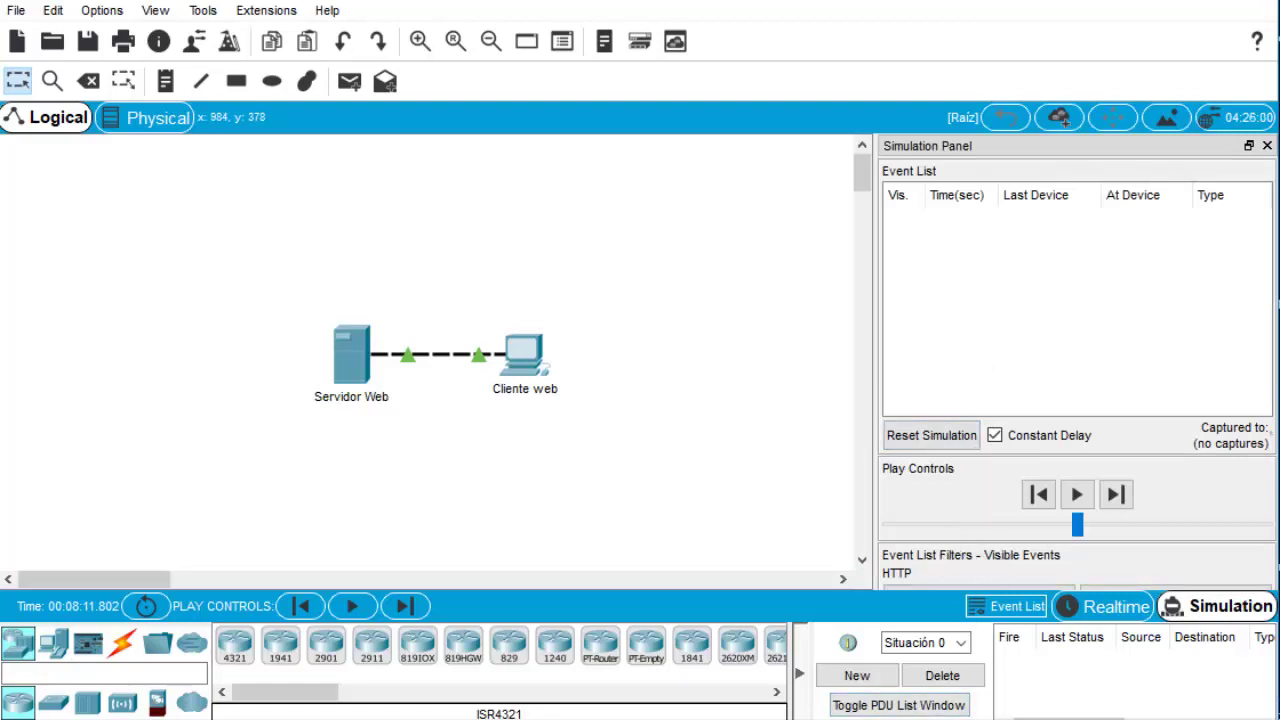
{"action": "left_click", "coordinate": [910, 588]}
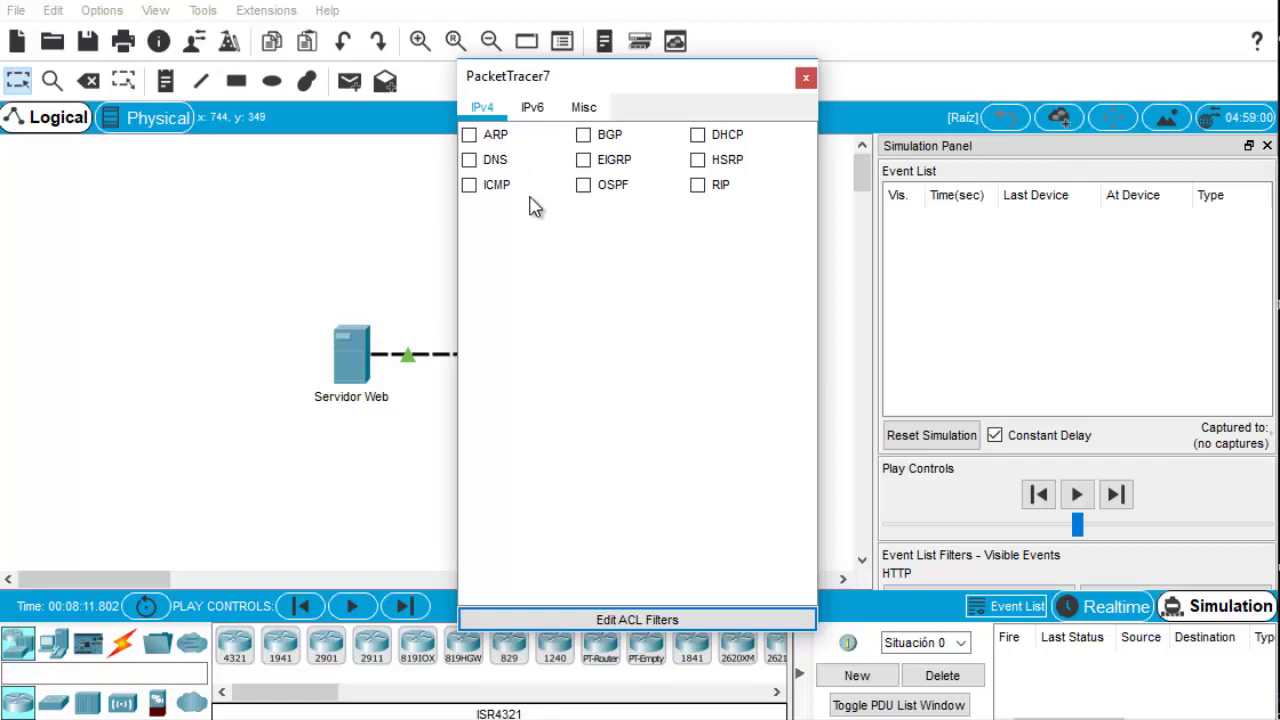
{"action": "left_click", "coordinate": [535, 108]}
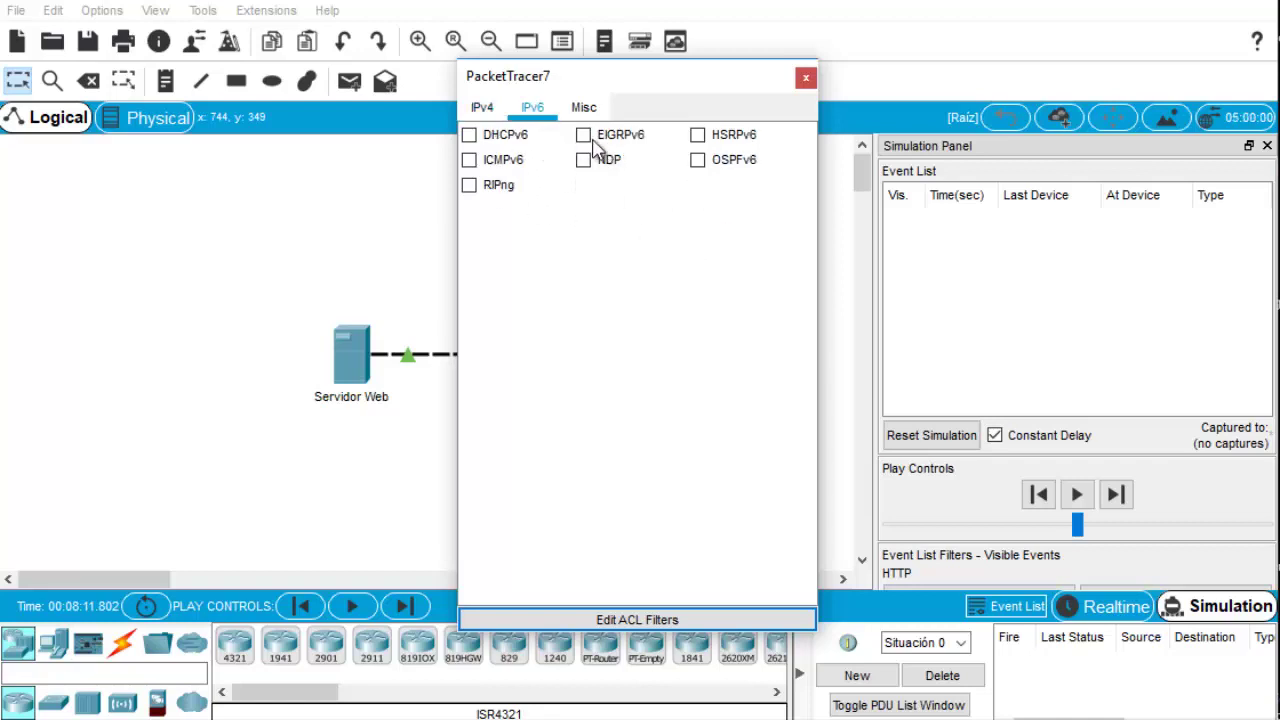
{"action": "left_click", "coordinate": [585, 108]}
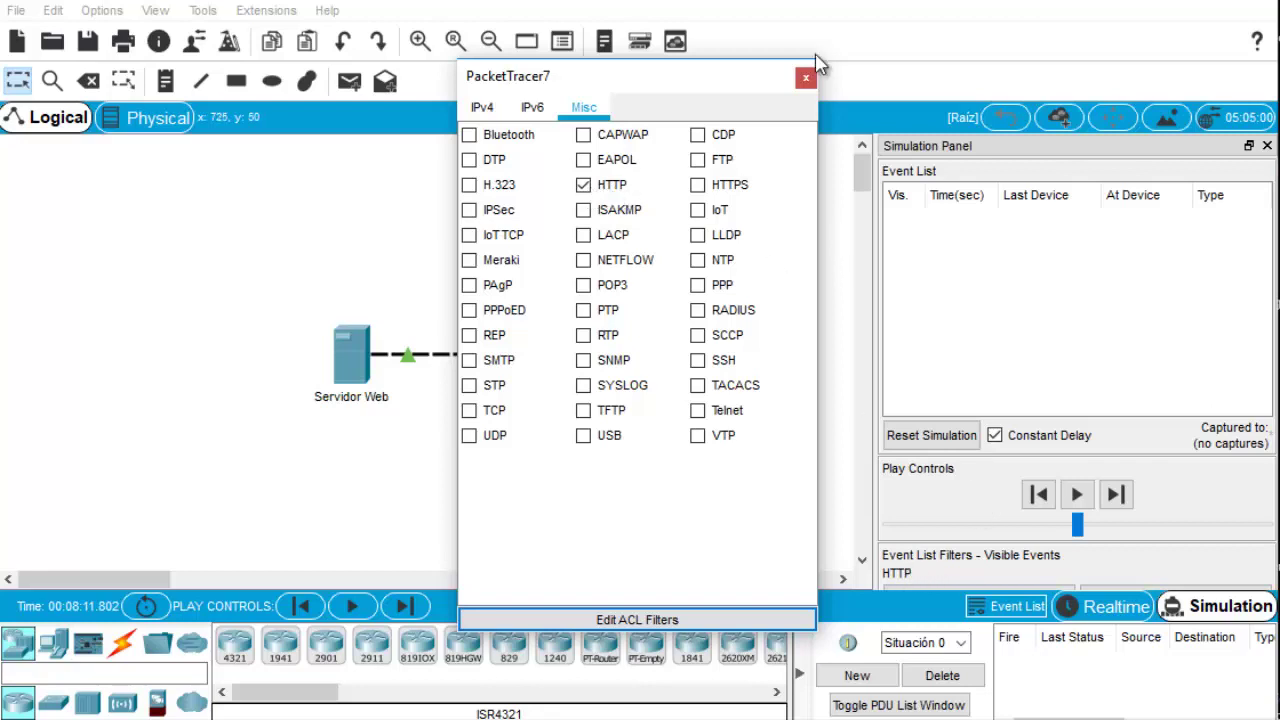
{"action": "left_click", "coordinate": [806, 78]}
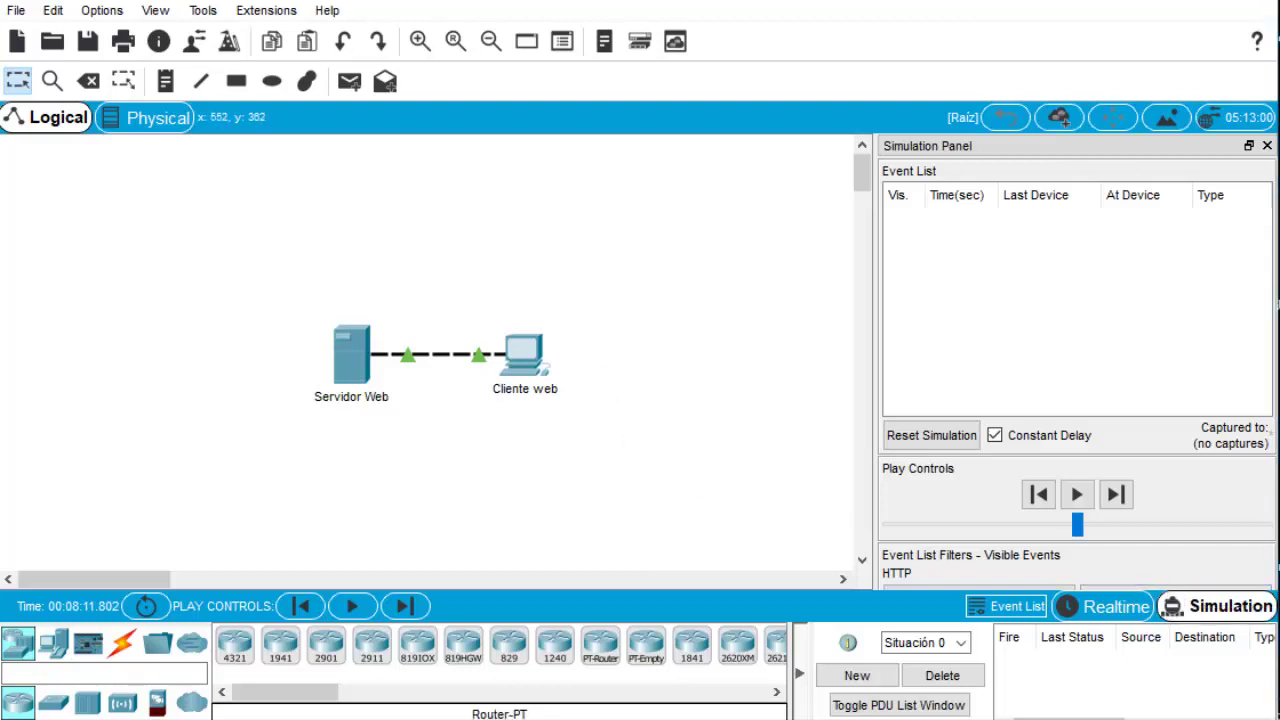
Reopen the activity instructions and read Paso 2 on generating HTTP web traffic from Cliente web.
{"action": "left_click", "coordinate": [343, 690]}
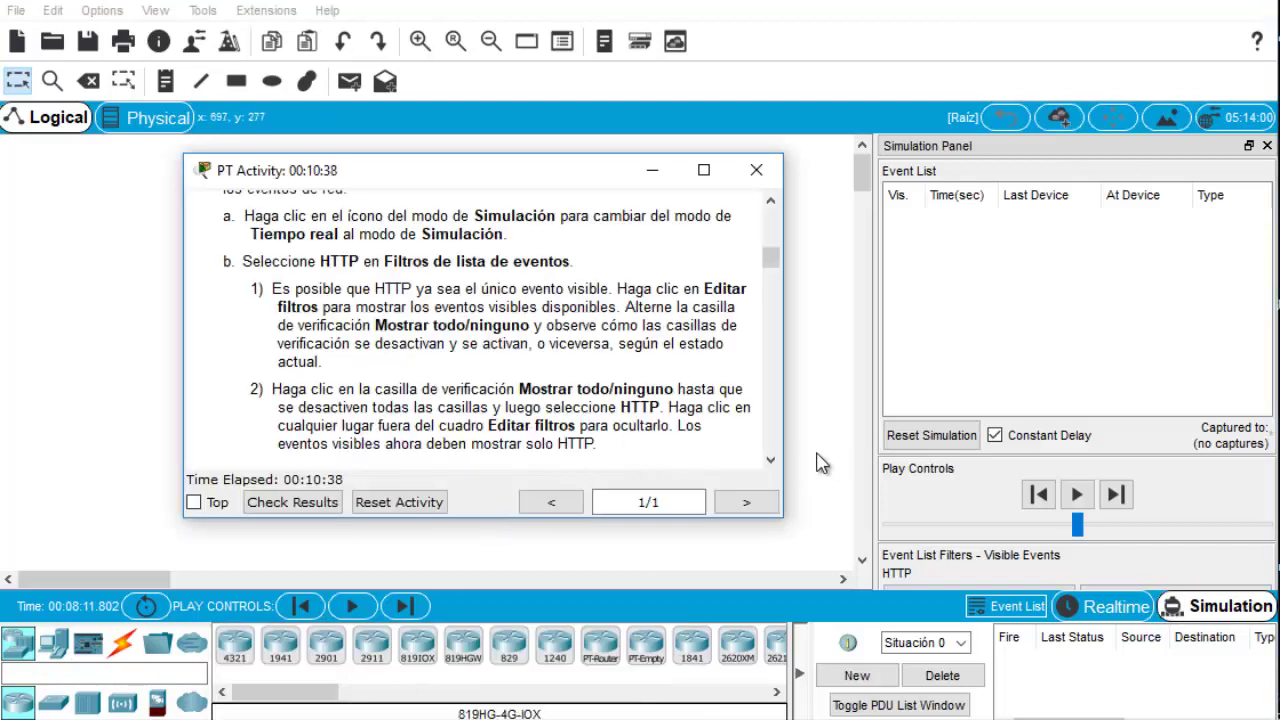
{"action": "scroll", "coordinate": [775, 468], "scroll_direction": "down", "scroll_amount": 3}
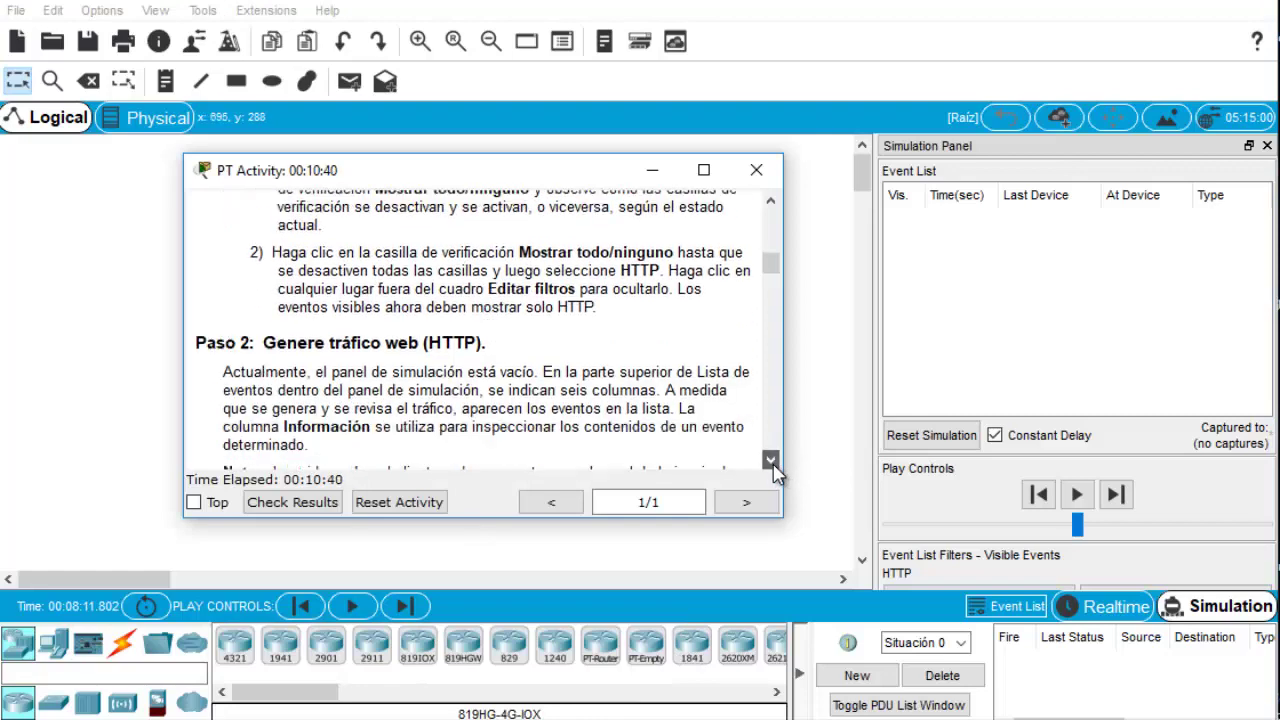
{"action": "left_click", "coordinate": [771, 462]}
{"action": "left_click", "coordinate": [771, 462]}
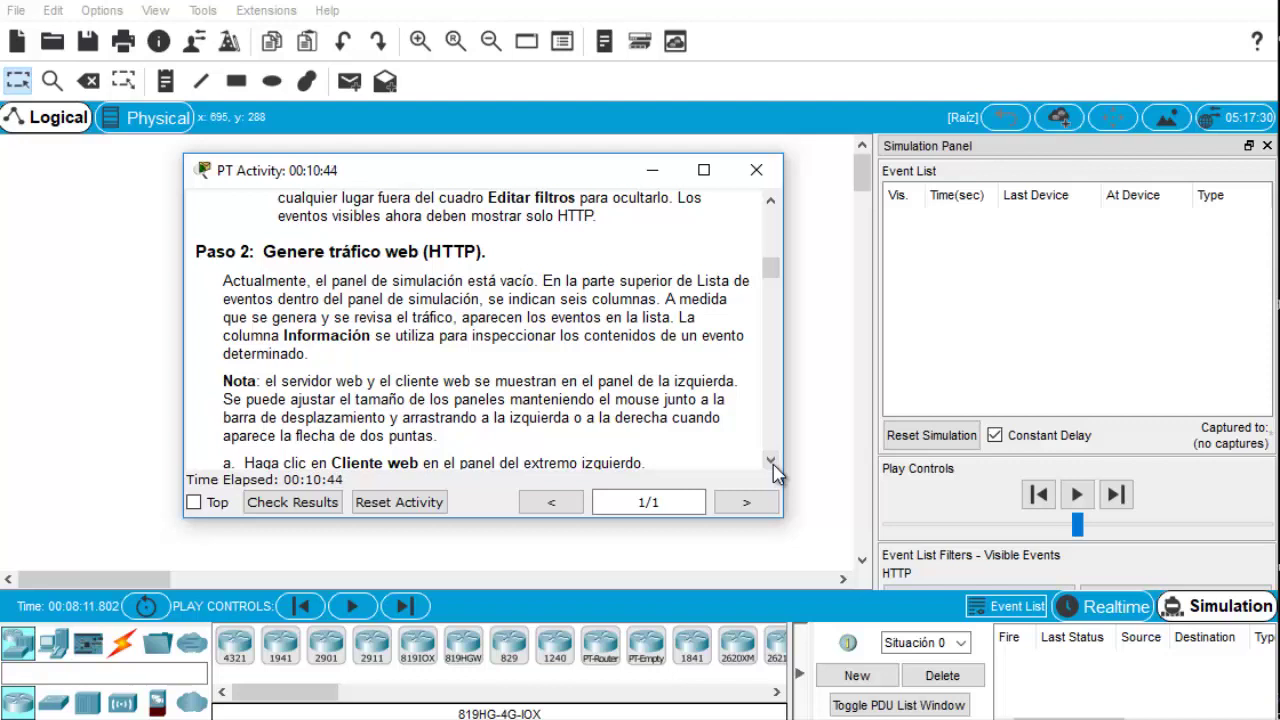
{"action": "left_click", "coordinate": [771, 462]}
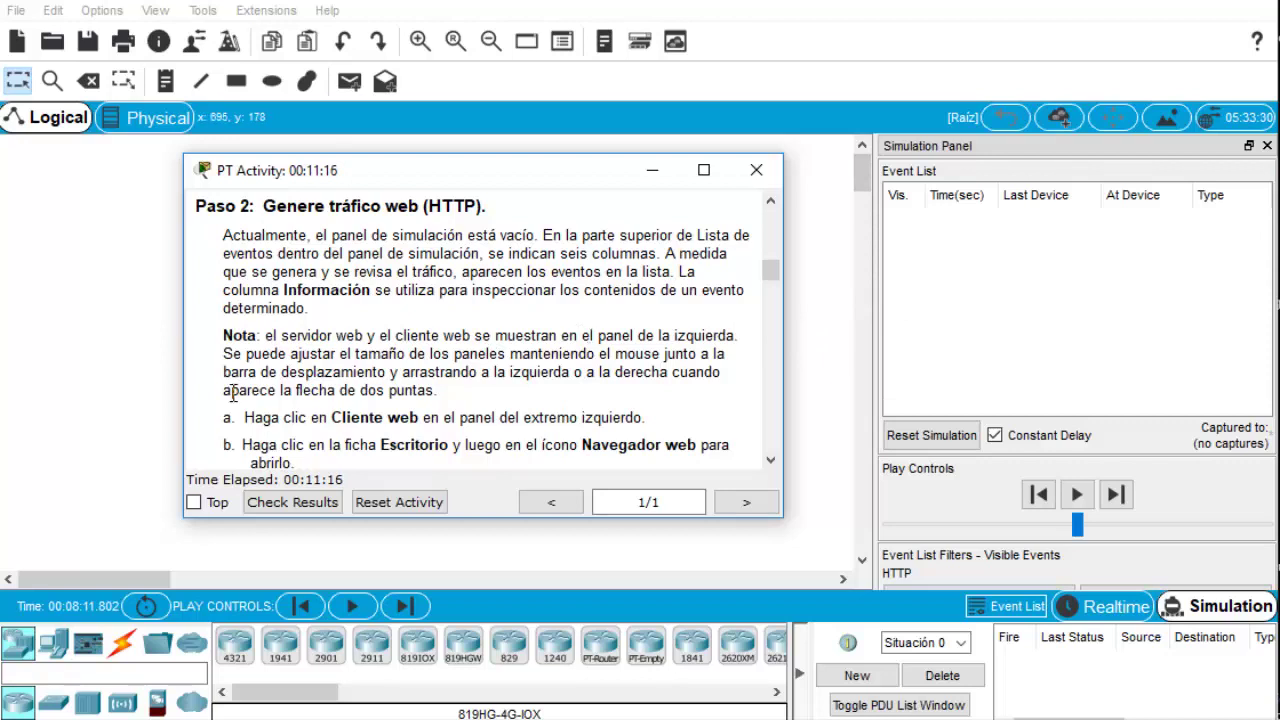
{"action": "left_click", "coordinate": [770, 460]}
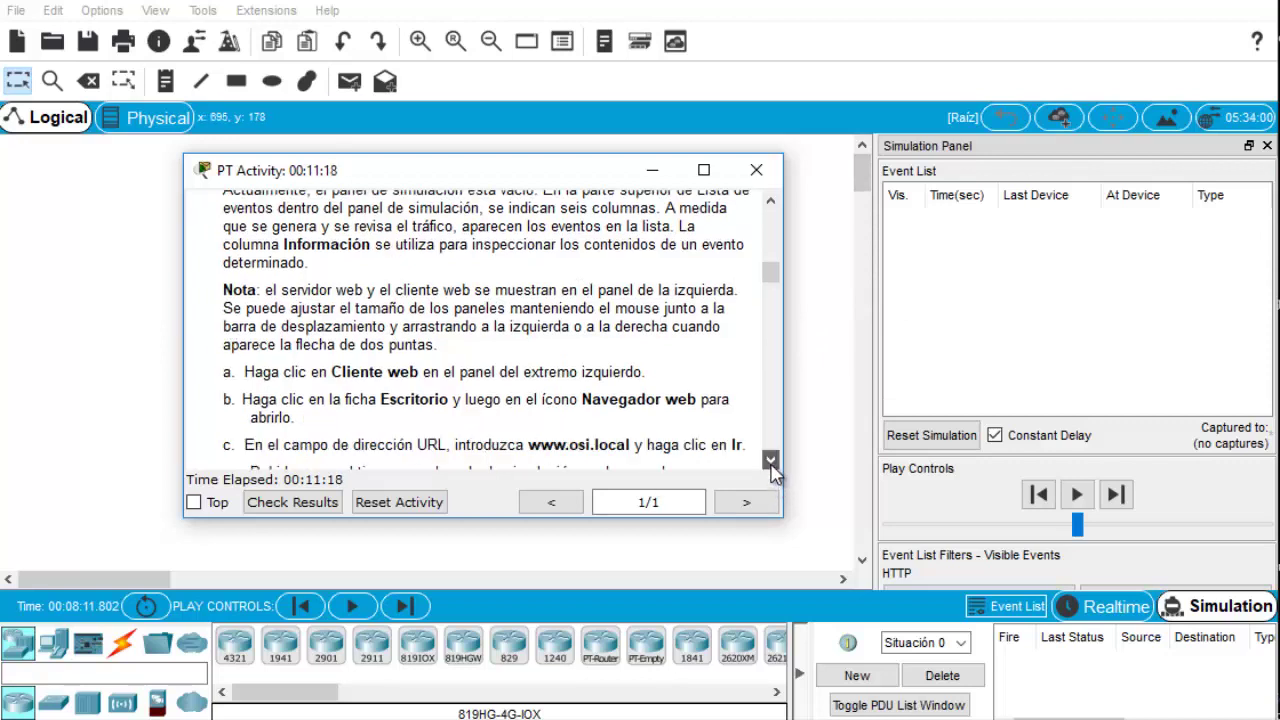
{"action": "left_click", "coordinate": [770, 461]}
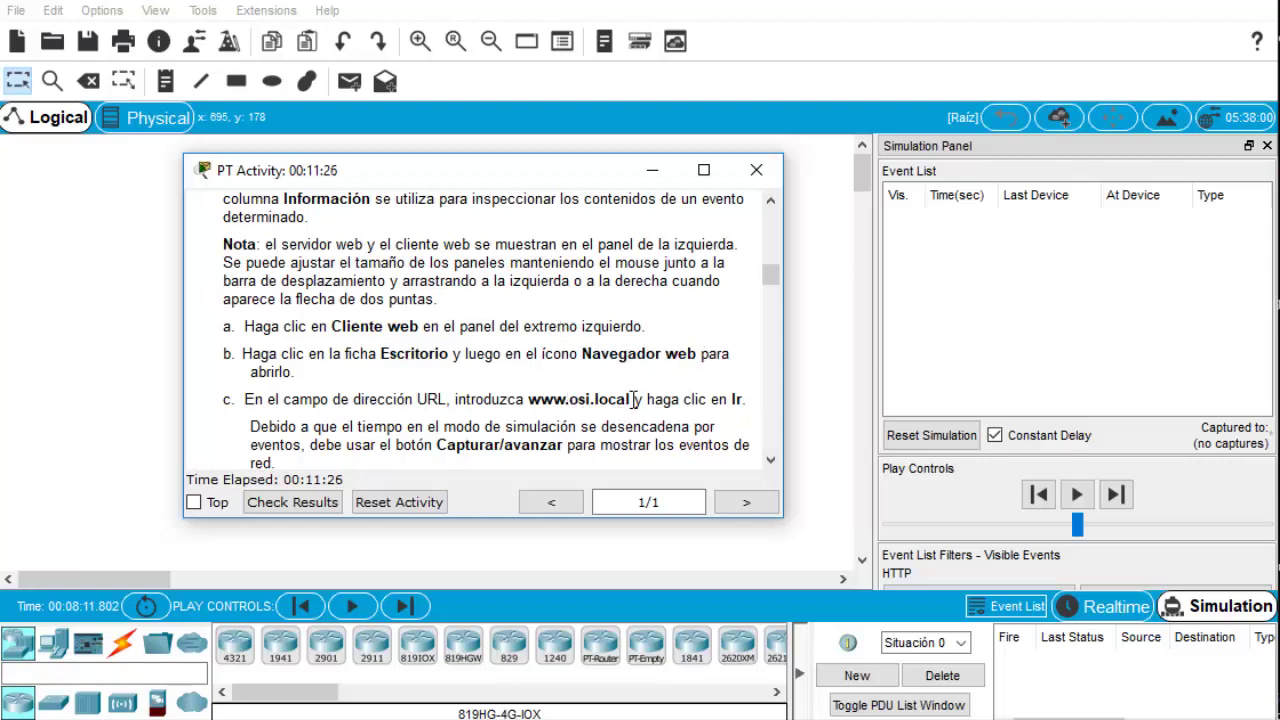
{"action": "left_click_drag", "start_coordinate": [630, 400], "coordinate": [531, 403]}
{"action": "key", "text": "ctrl+c"}
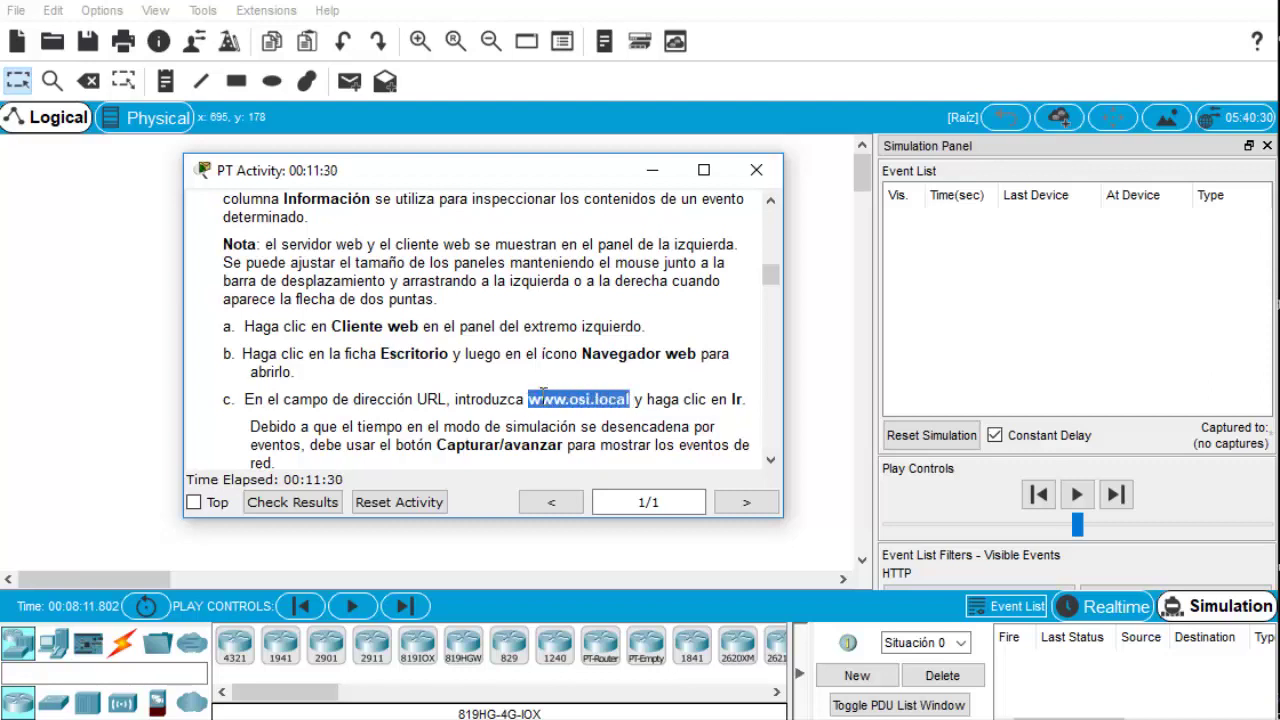
{"action": "left_click", "coordinate": [652, 170]}
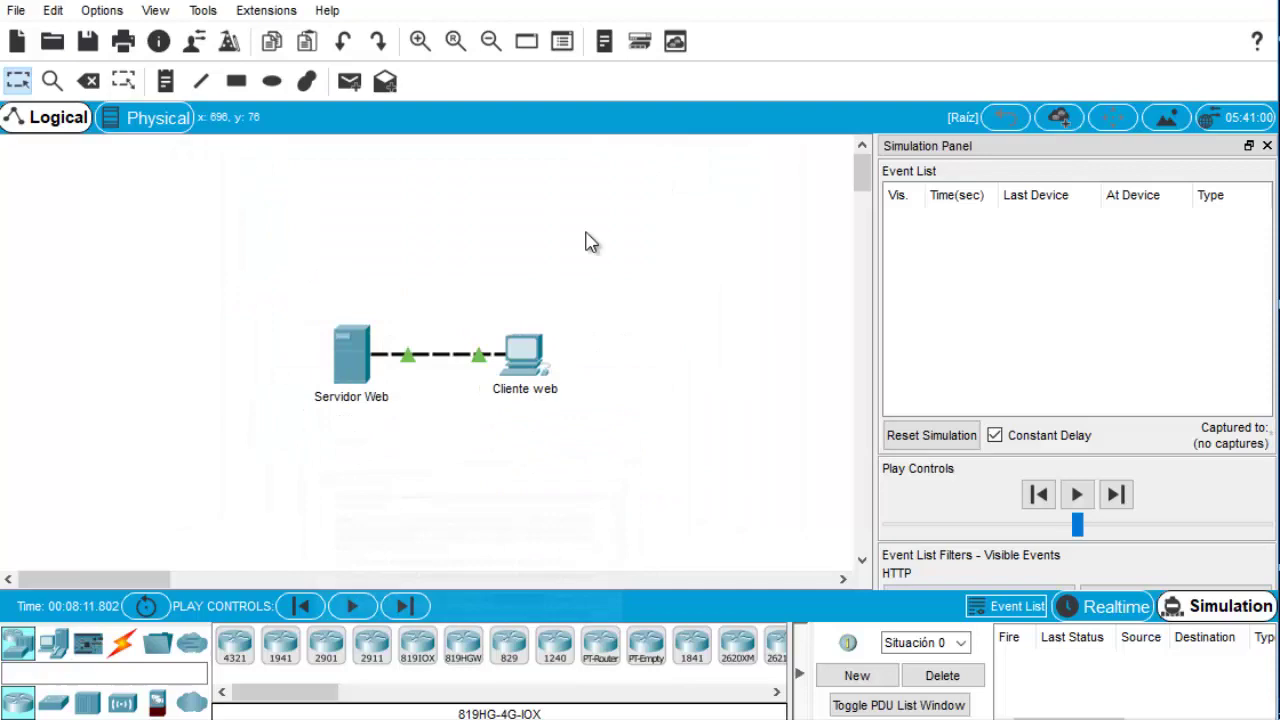
Open the Web Browser application on the Cliente web PC, moving its device window aside.
{"action": "left_click", "coordinate": [512, 390]}
{"action": "left_click", "coordinate": [524, 357]}
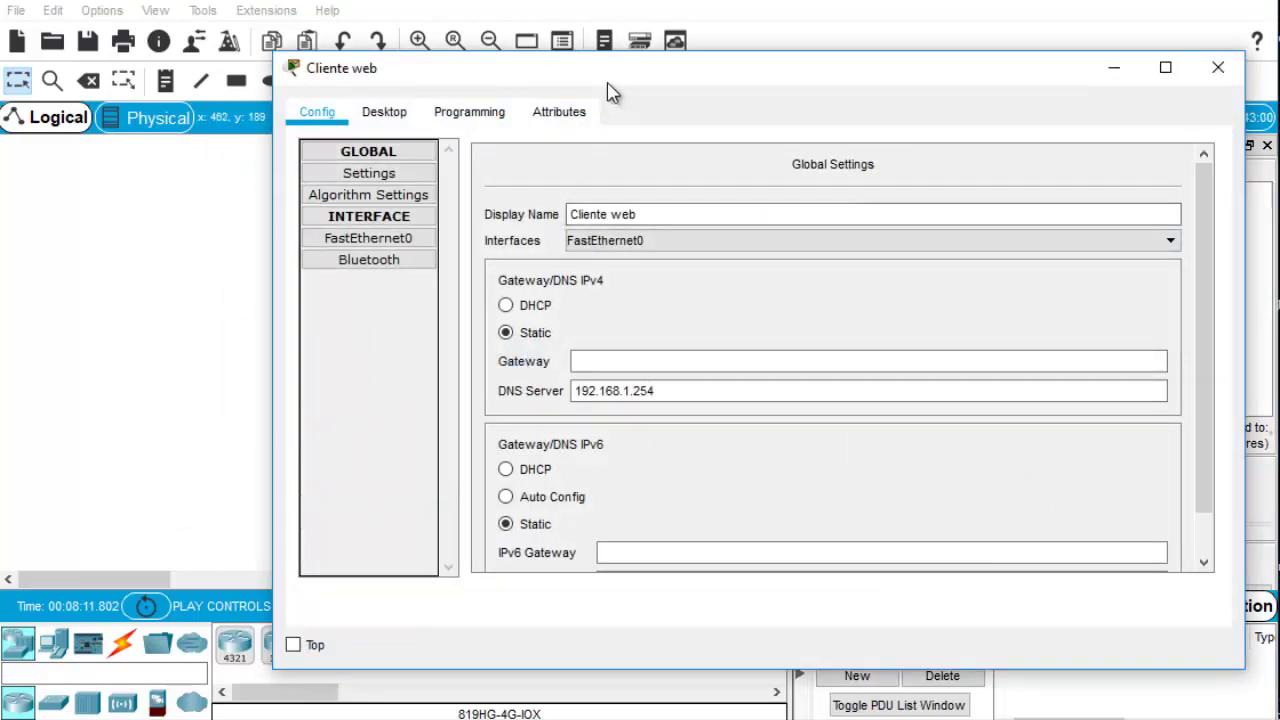
{"action": "left_click_drag", "start_coordinate": [612, 88], "coordinate": [412, 89]}
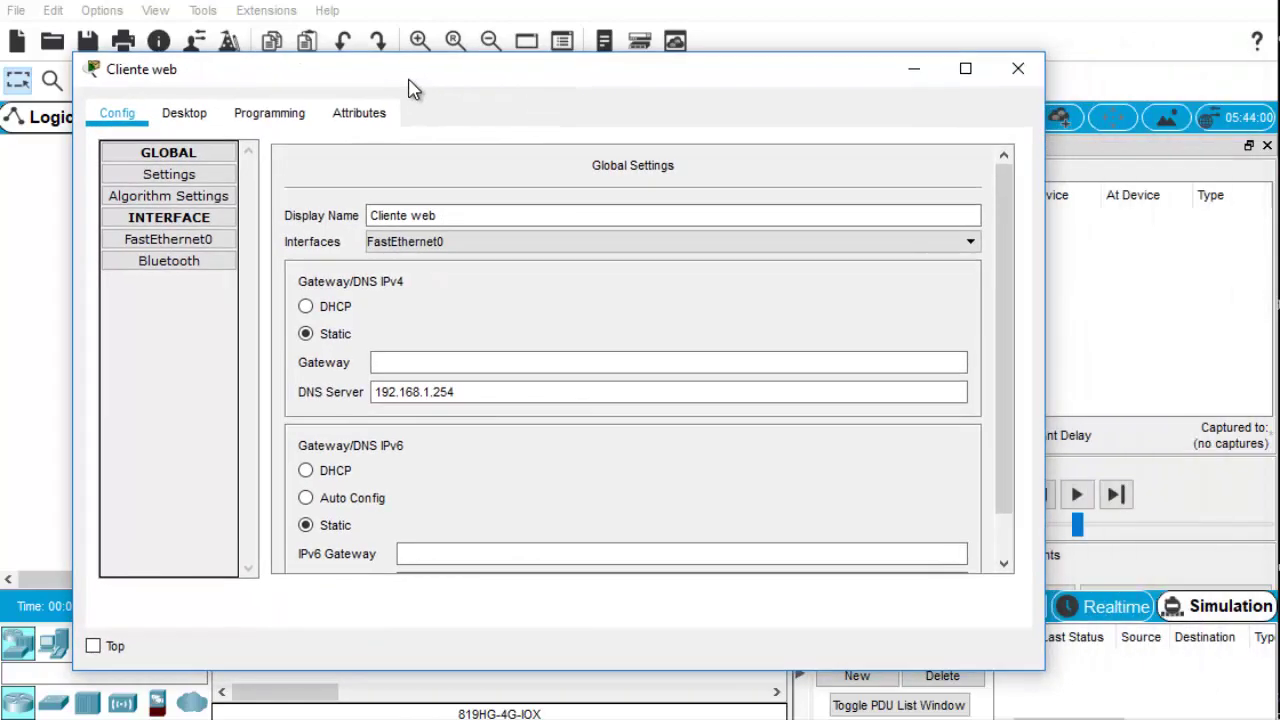
{"action": "left_click", "coordinate": [186, 113]}
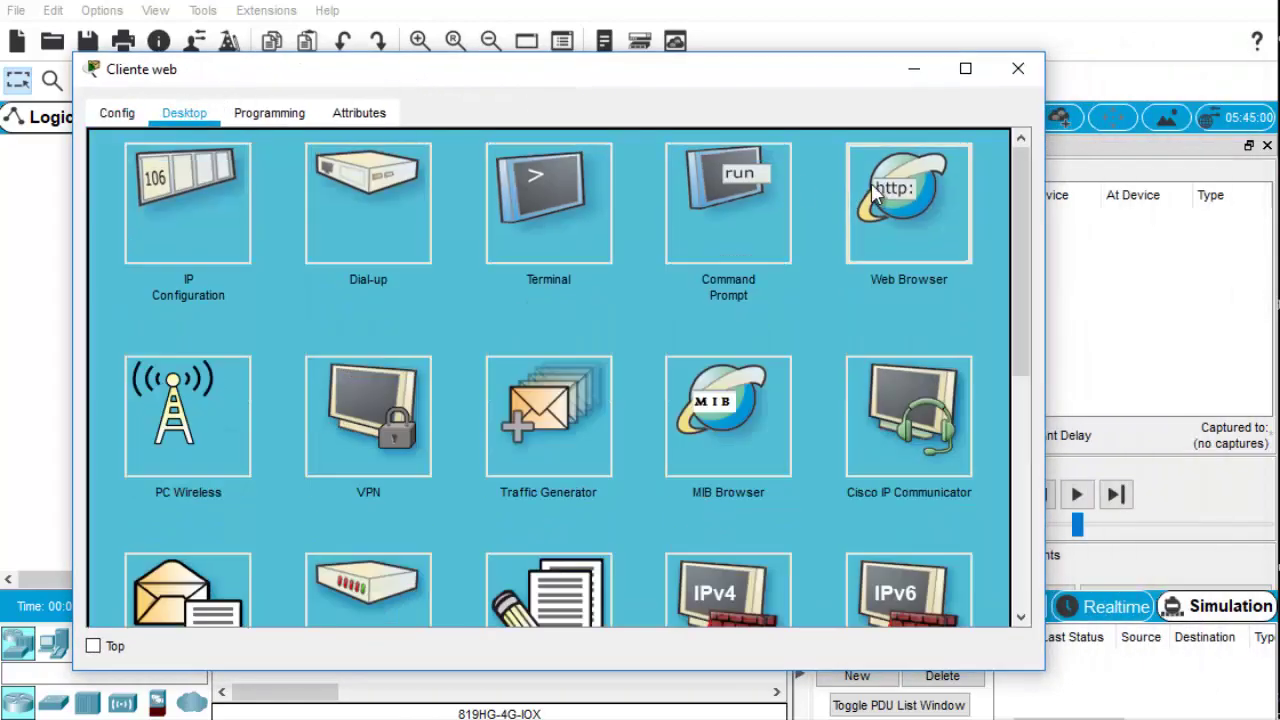
{"action": "left_click", "coordinate": [908, 205]}
{"action": "left_click", "coordinate": [433, 181]}
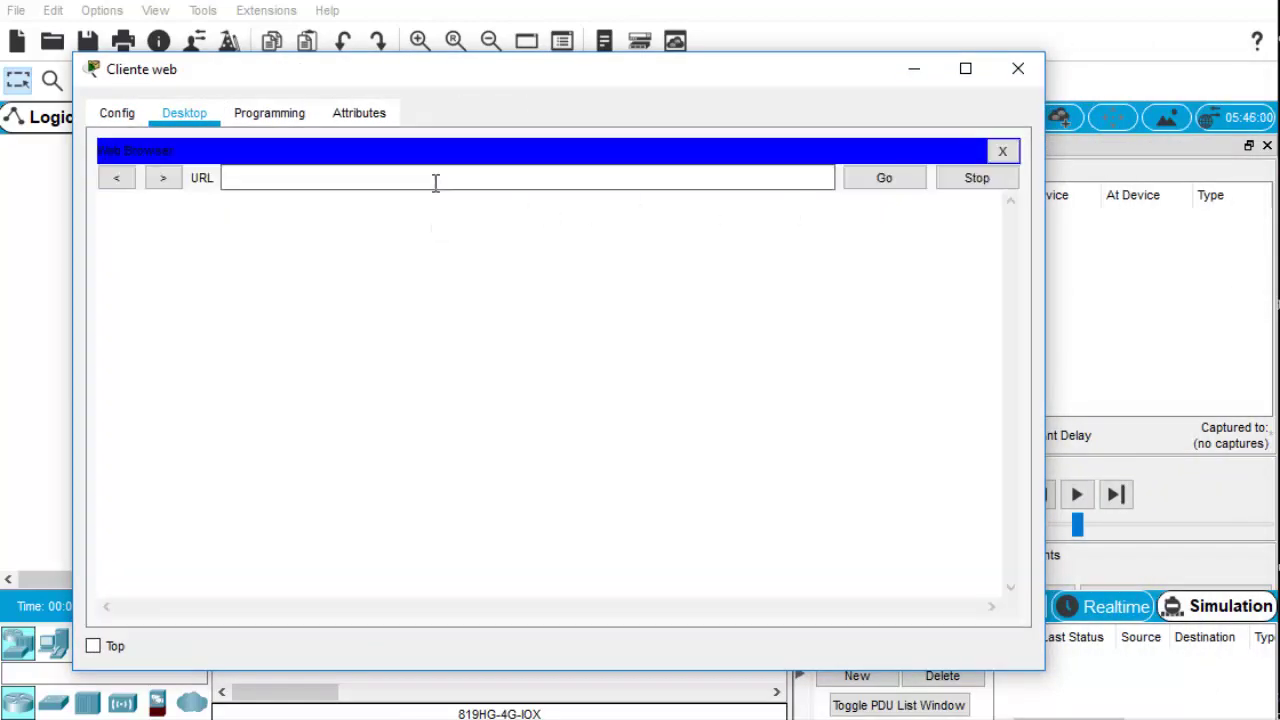
{"action": "key", "text": "ctrl+v"}
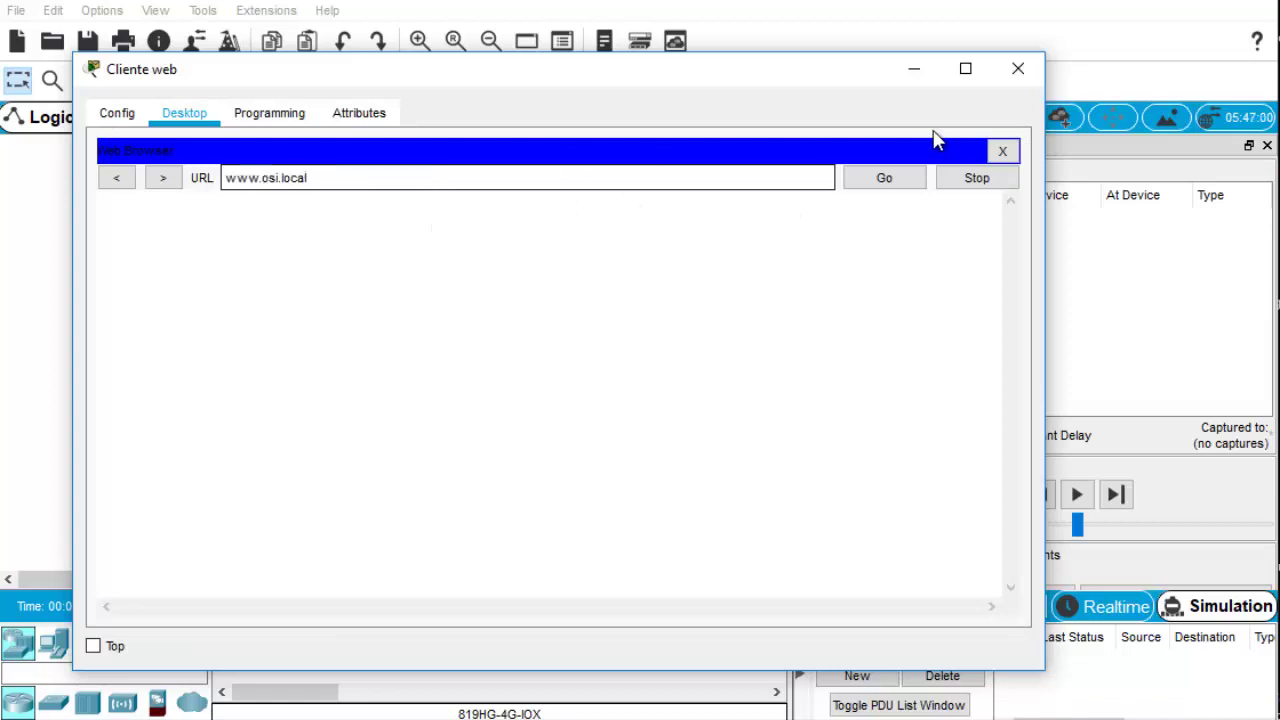
{"action": "left_click", "coordinate": [884, 178]}
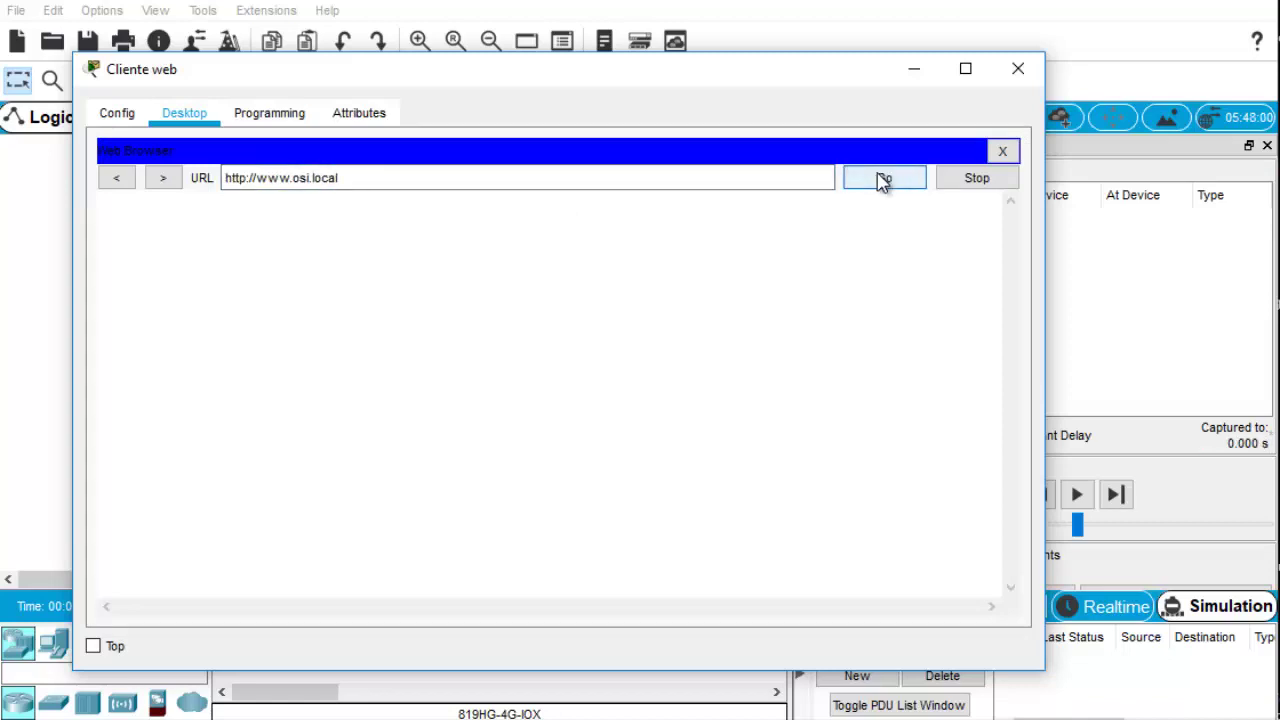
Minimize the Cliente web window and read Paso 2 items c and d in the activity instructions on capturing network events.
{"action": "left_click", "coordinate": [915, 74]}
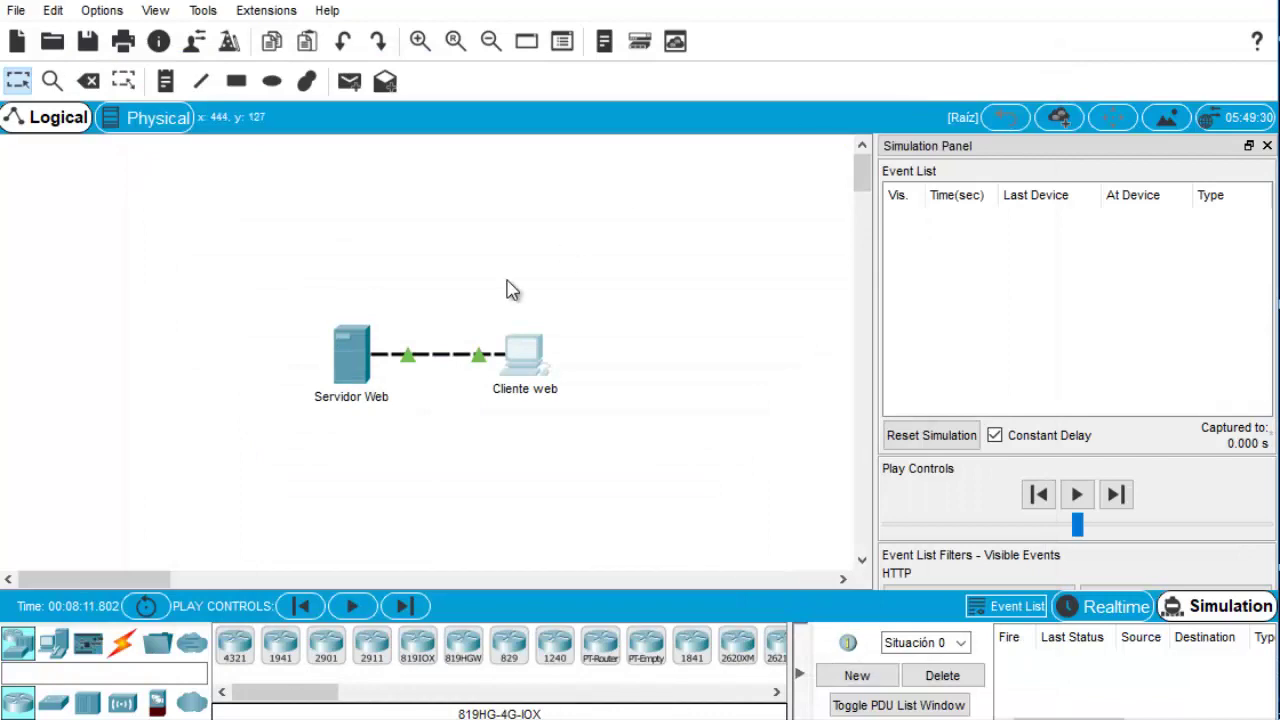
{"action": "mouse_move", "coordinate": [455, 719]}
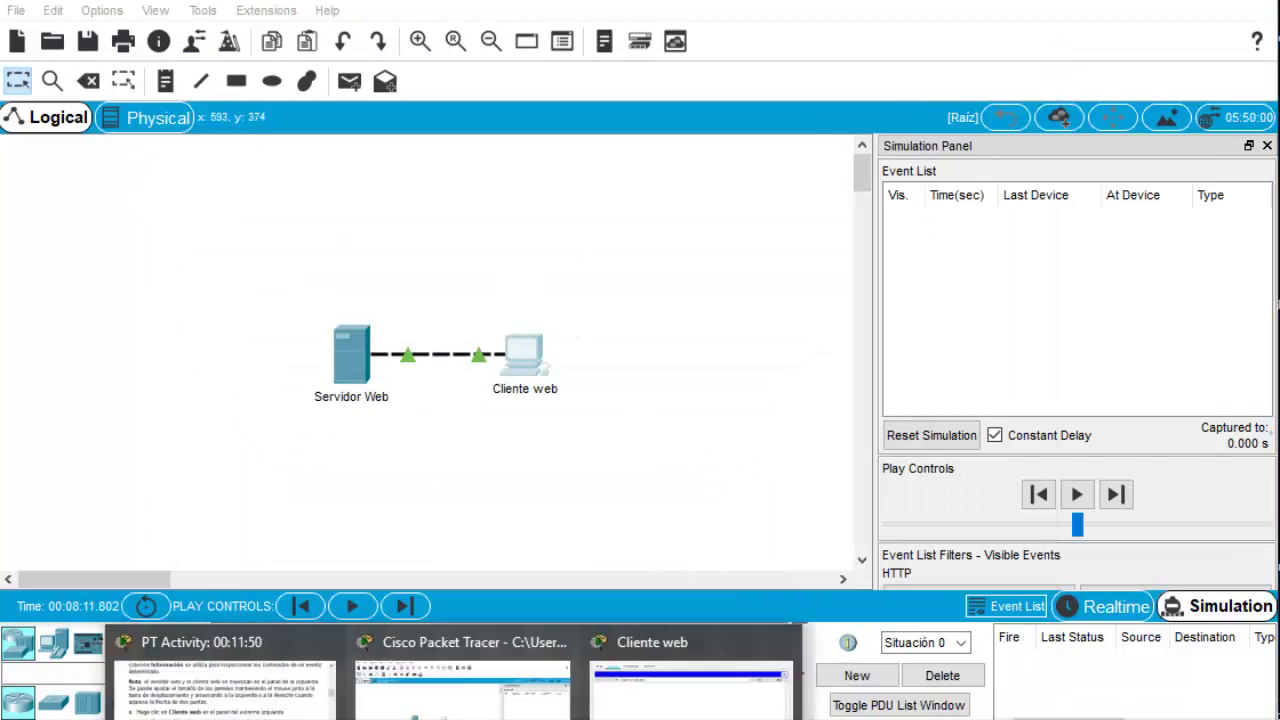
{"action": "left_click", "coordinate": [220, 680]}
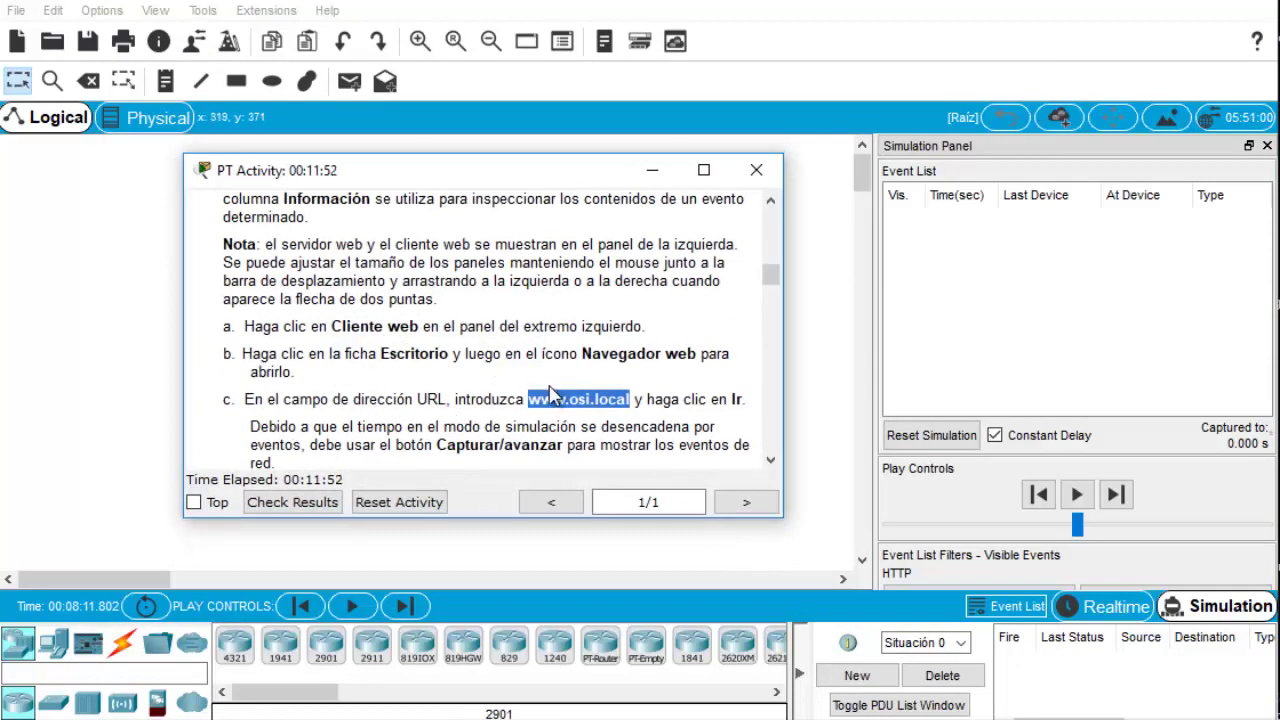
{"action": "left_click", "coordinate": [770, 459]}
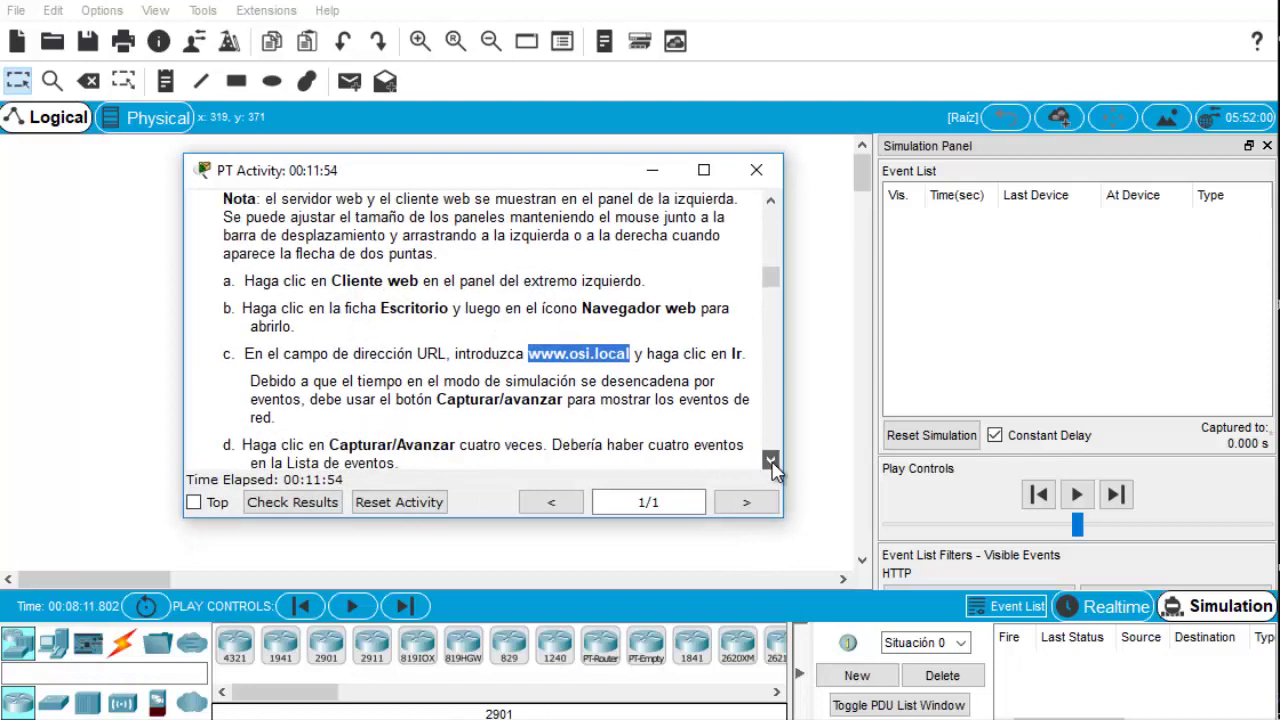
{"action": "left_click", "coordinate": [770, 459]}
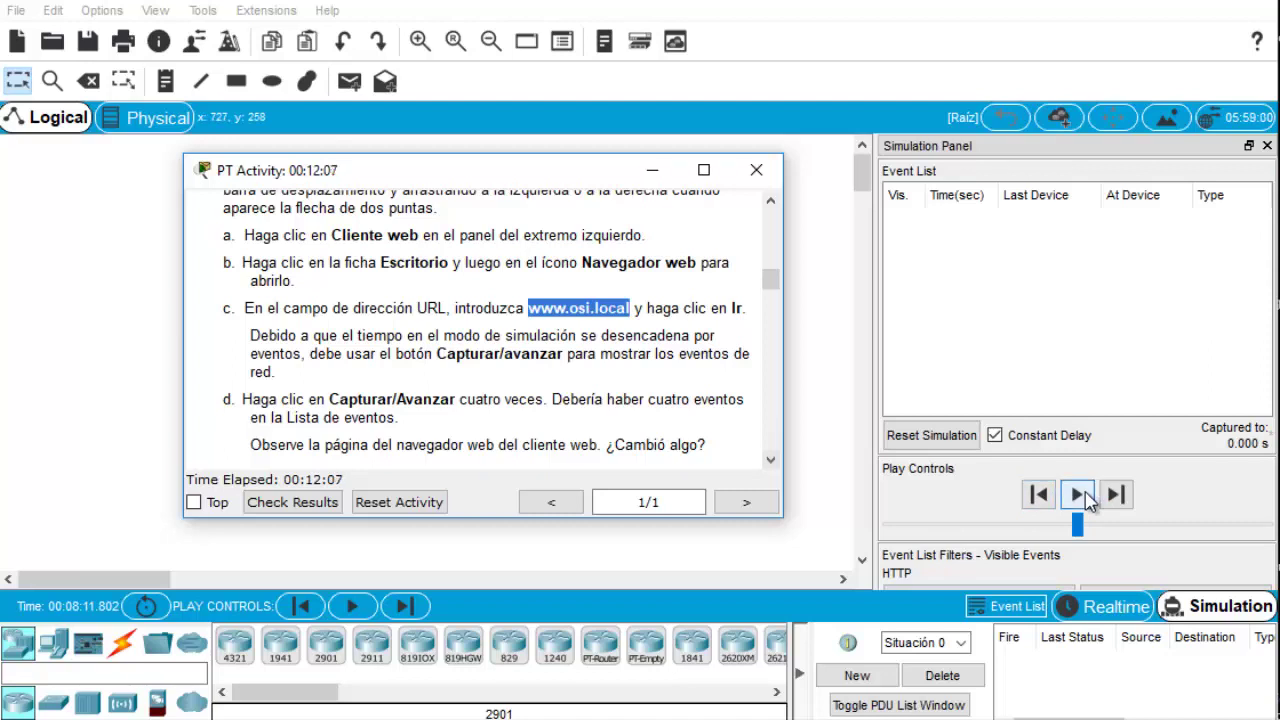
{"action": "left_click", "coordinate": [770, 462]}
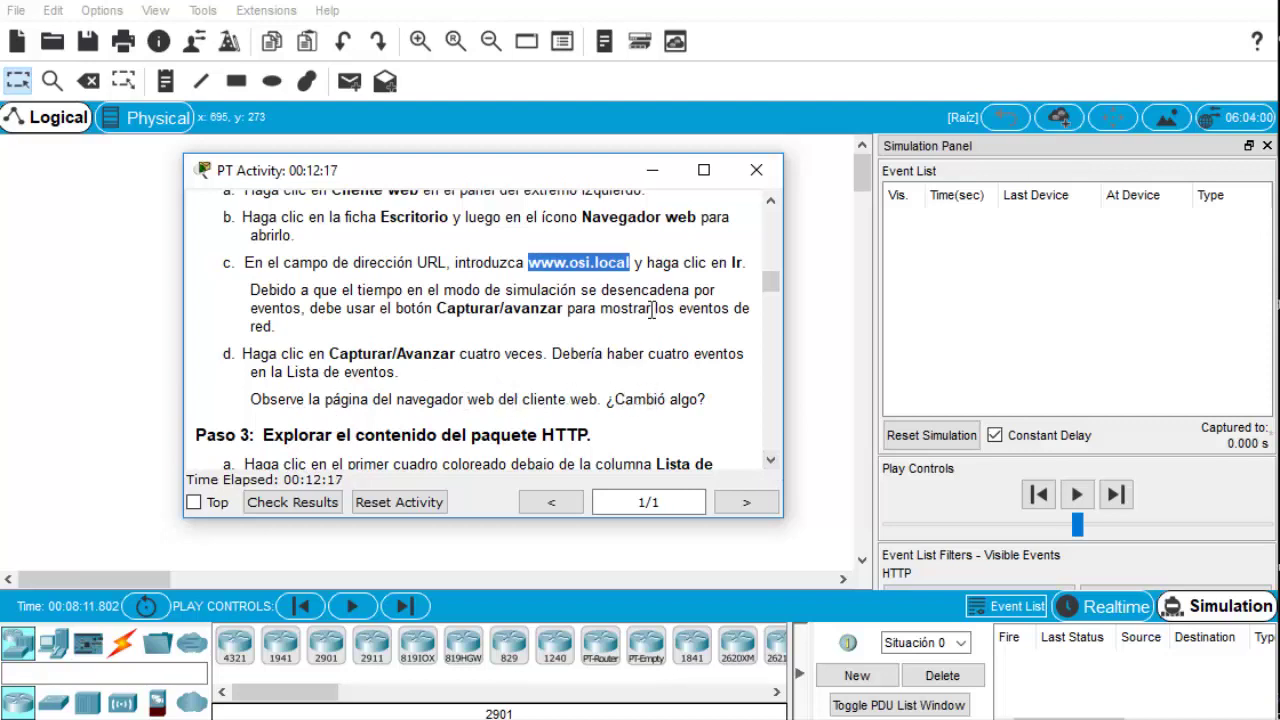
{"action": "left_click", "coordinate": [650, 177]}
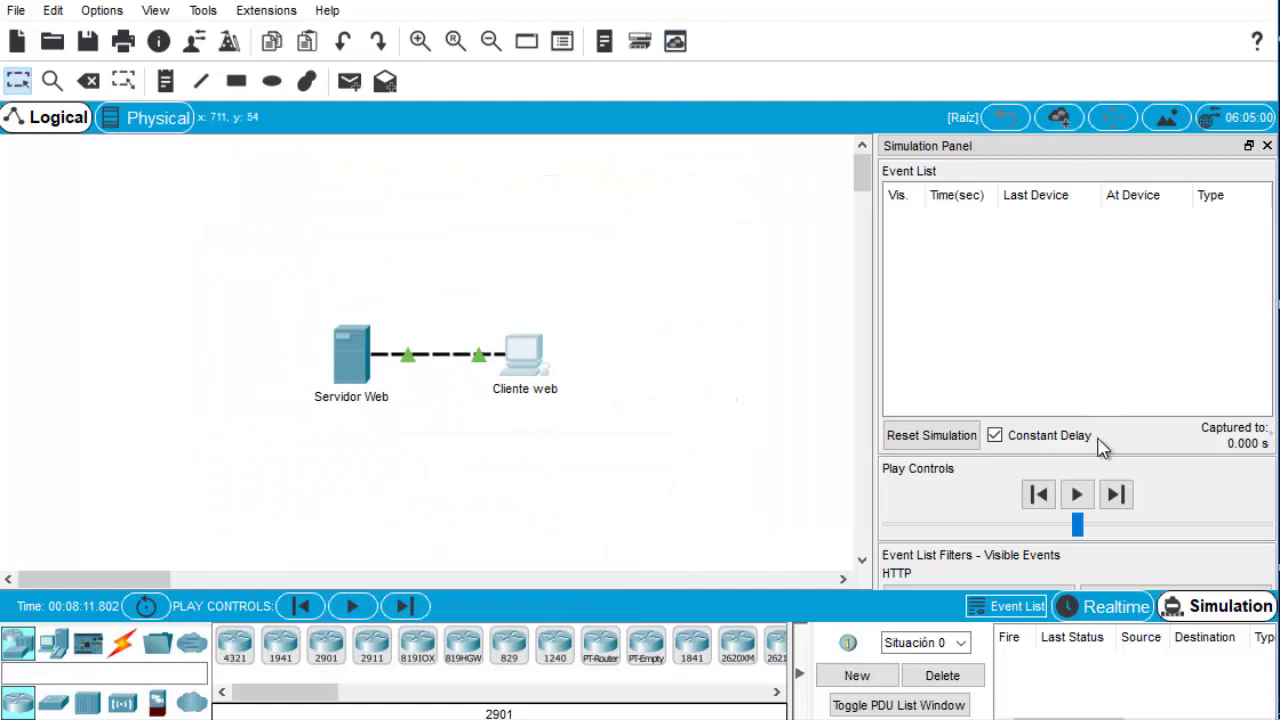
Run the simulation to capture the HTTP events between Cliente web and Servidor Web, and check the page in the Cliente web browser.
{"action": "left_click", "coordinate": [1079, 495]}
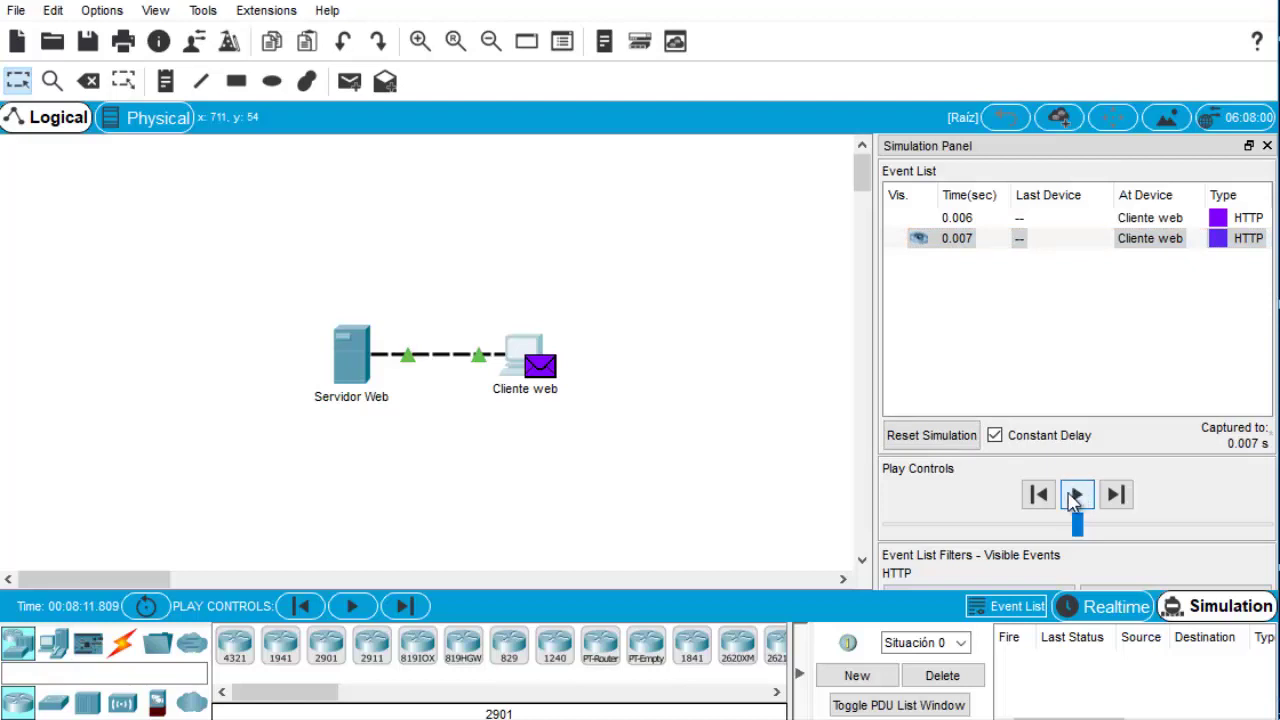
{"action": "left_click", "coordinate": [1077, 507]}
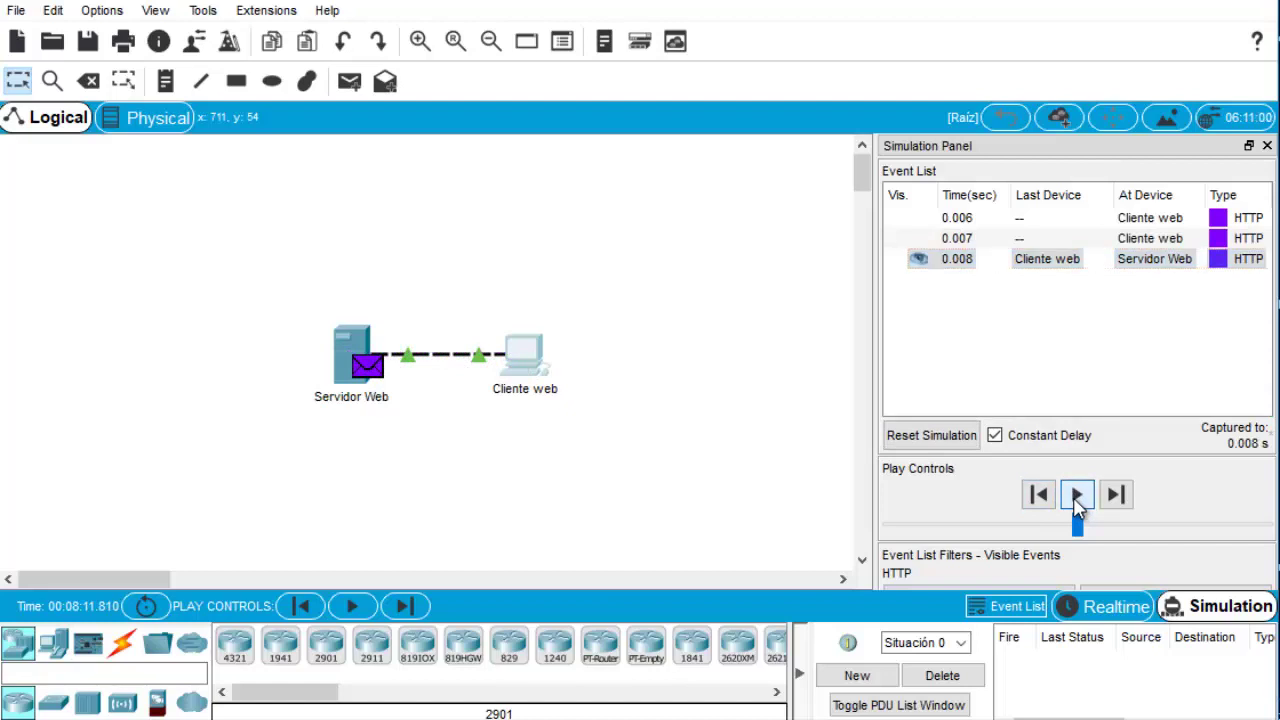
{"action": "left_click", "coordinate": [1079, 502]}
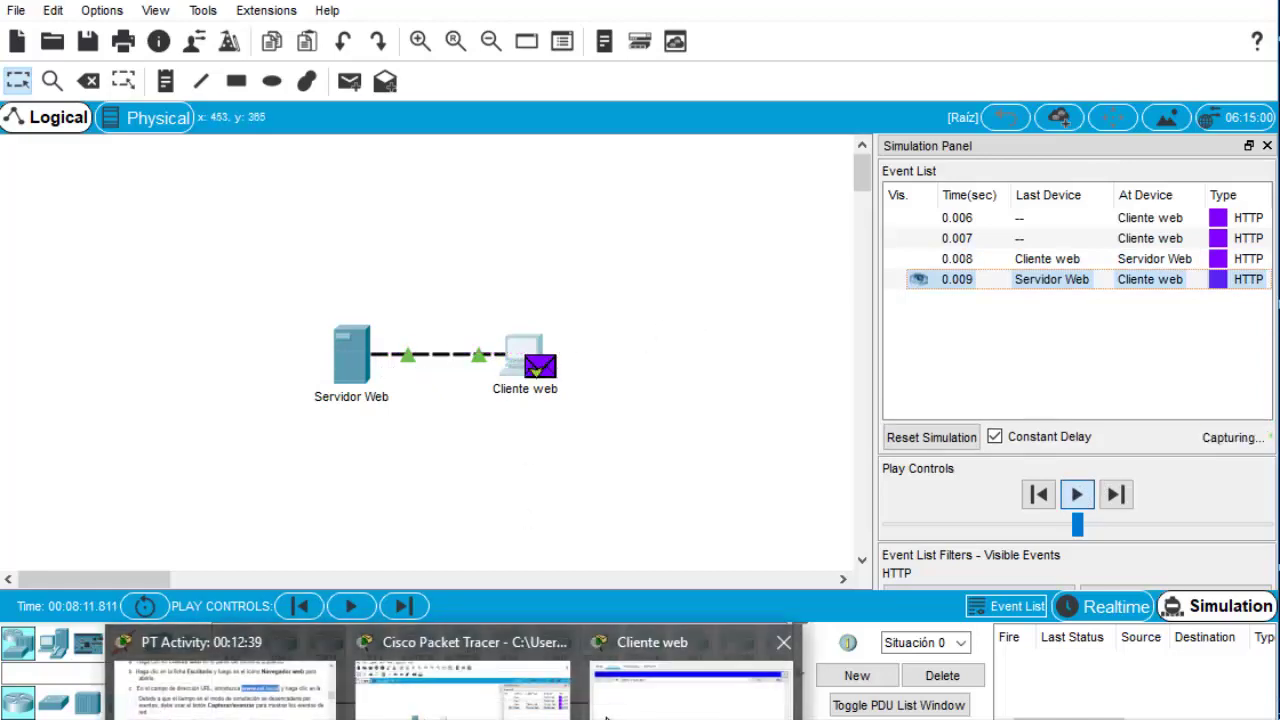
{"action": "left_click", "coordinate": [608, 710]}
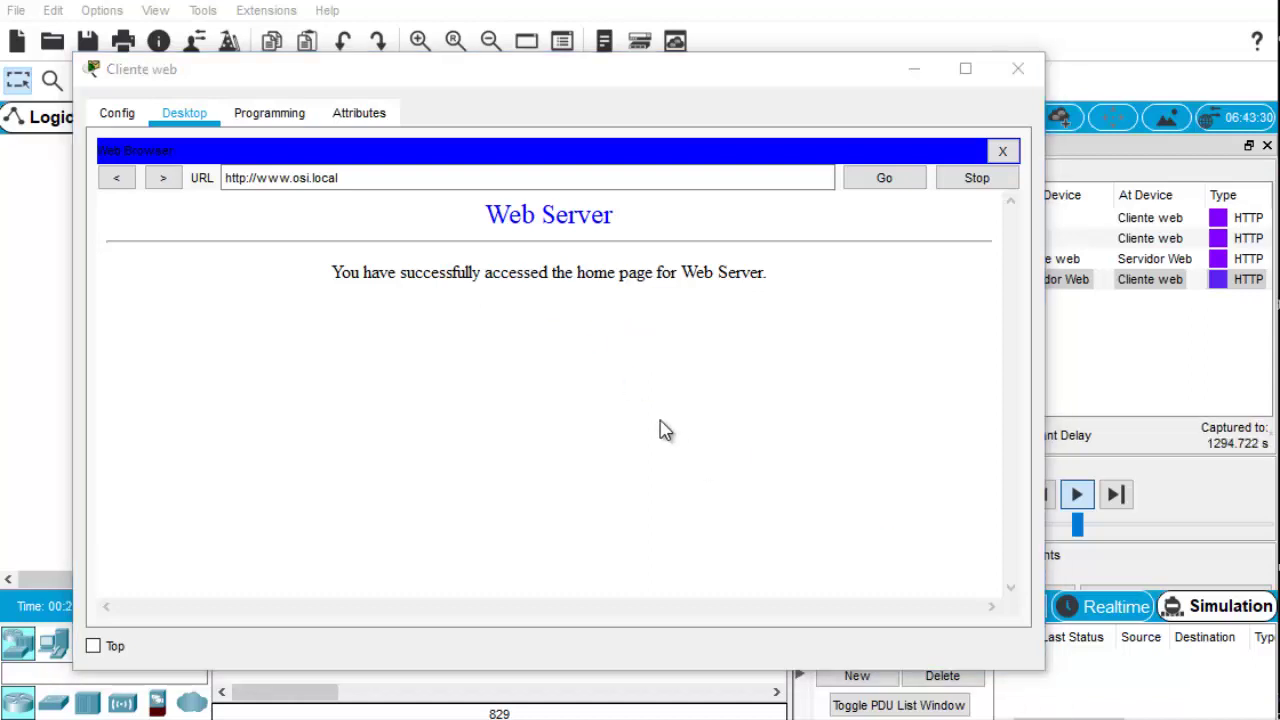
{"action": "left_click", "coordinate": [914, 70]}
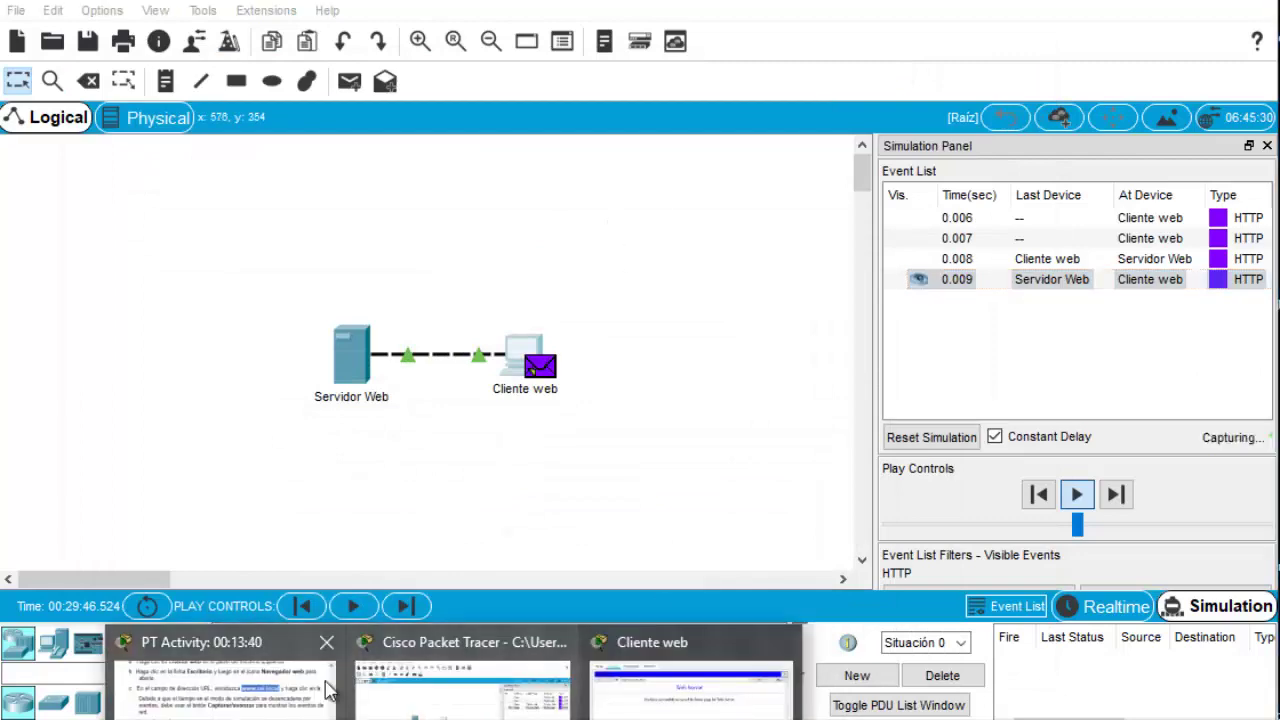
Reopen the activity instructions and read Paso 3 item a on exploring the content of the HTTP packet.
{"action": "left_click", "coordinate": [330, 690]}
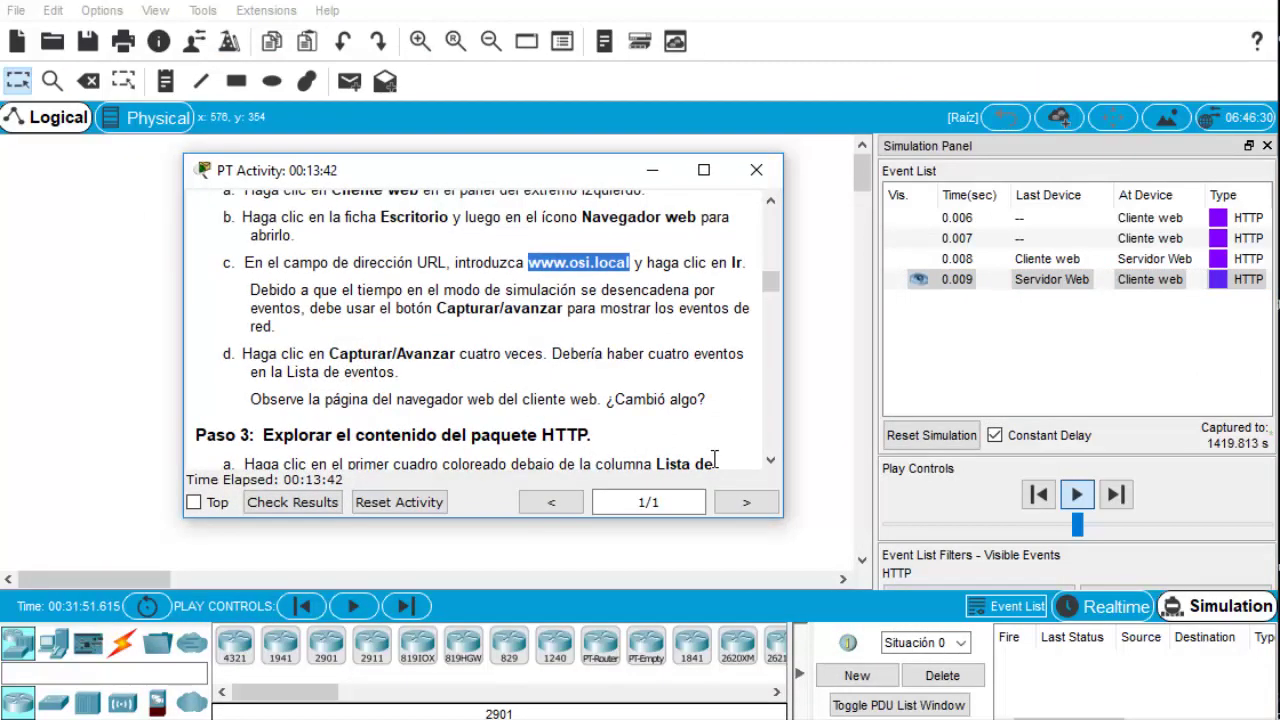
{"action": "left_click", "coordinate": [772, 461]}
{"action": "left_click", "coordinate": [772, 461]}
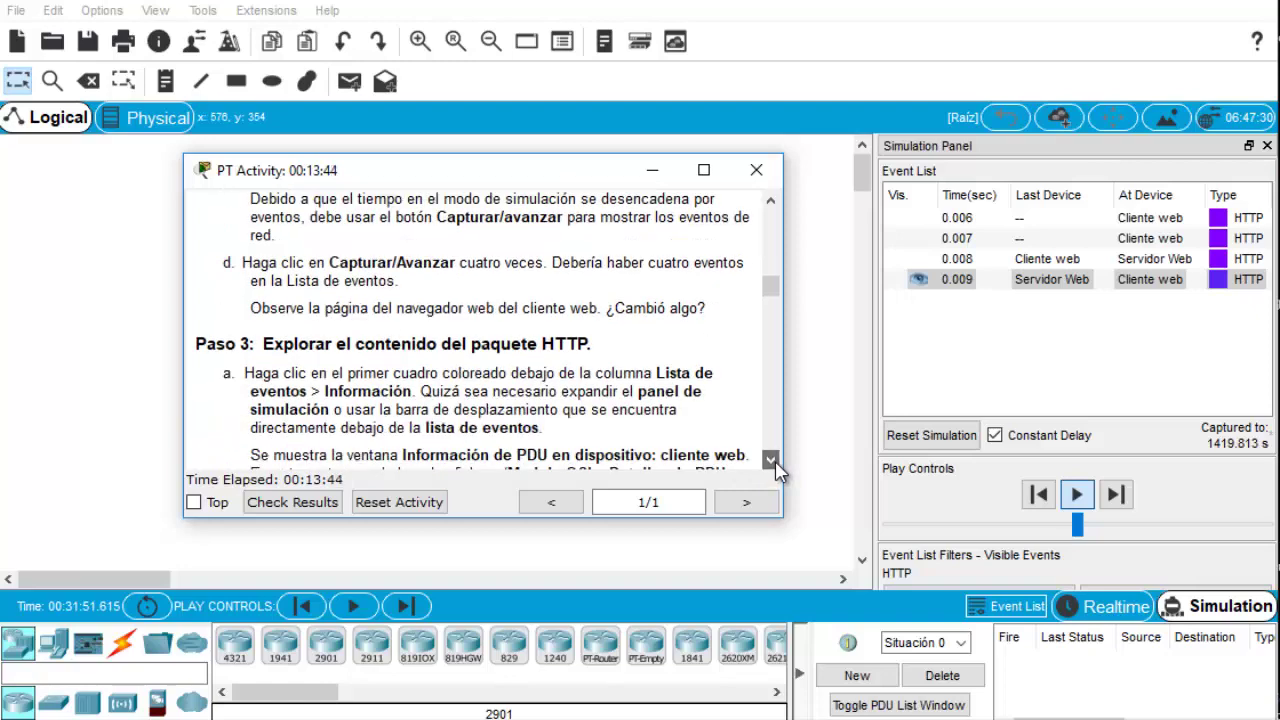
{"action": "left_click", "coordinate": [772, 461]}
{"action": "left_click", "coordinate": [772, 461]}
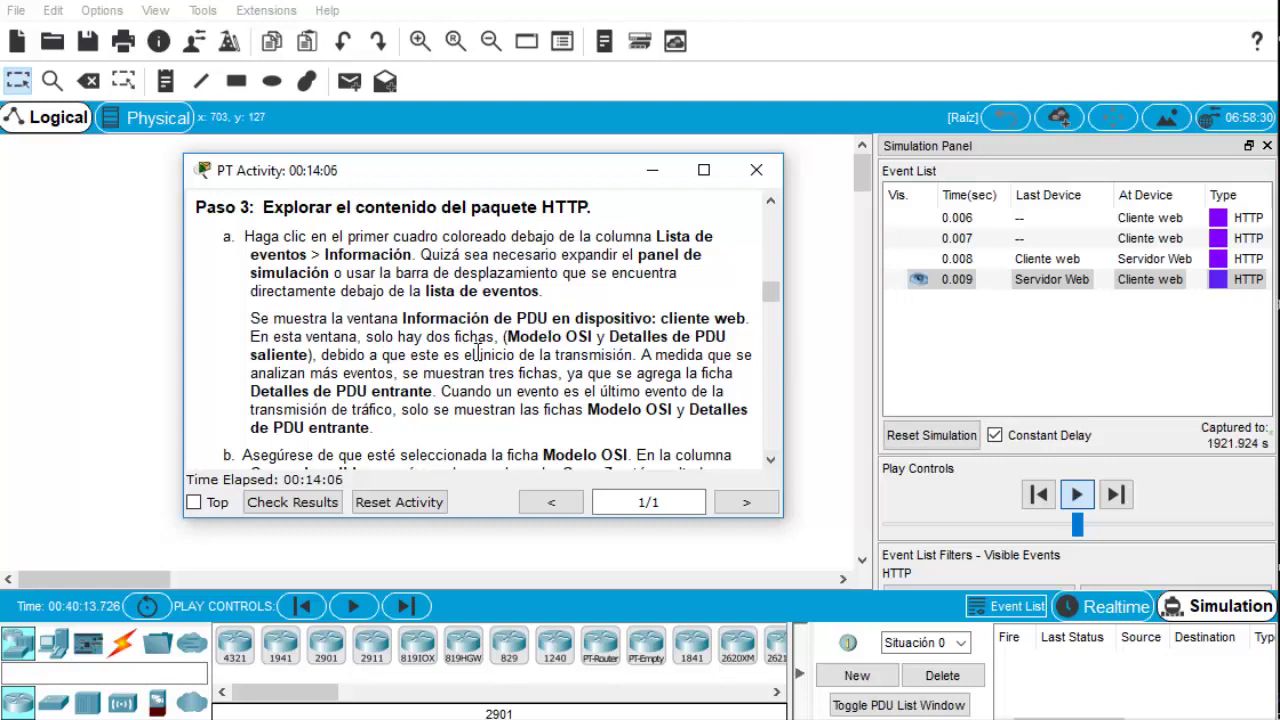
Open the PDU information of the first HTTP event at Cliente web and place it side by side with the activity instructions.
{"action": "left_click", "coordinate": [1048, 220]}
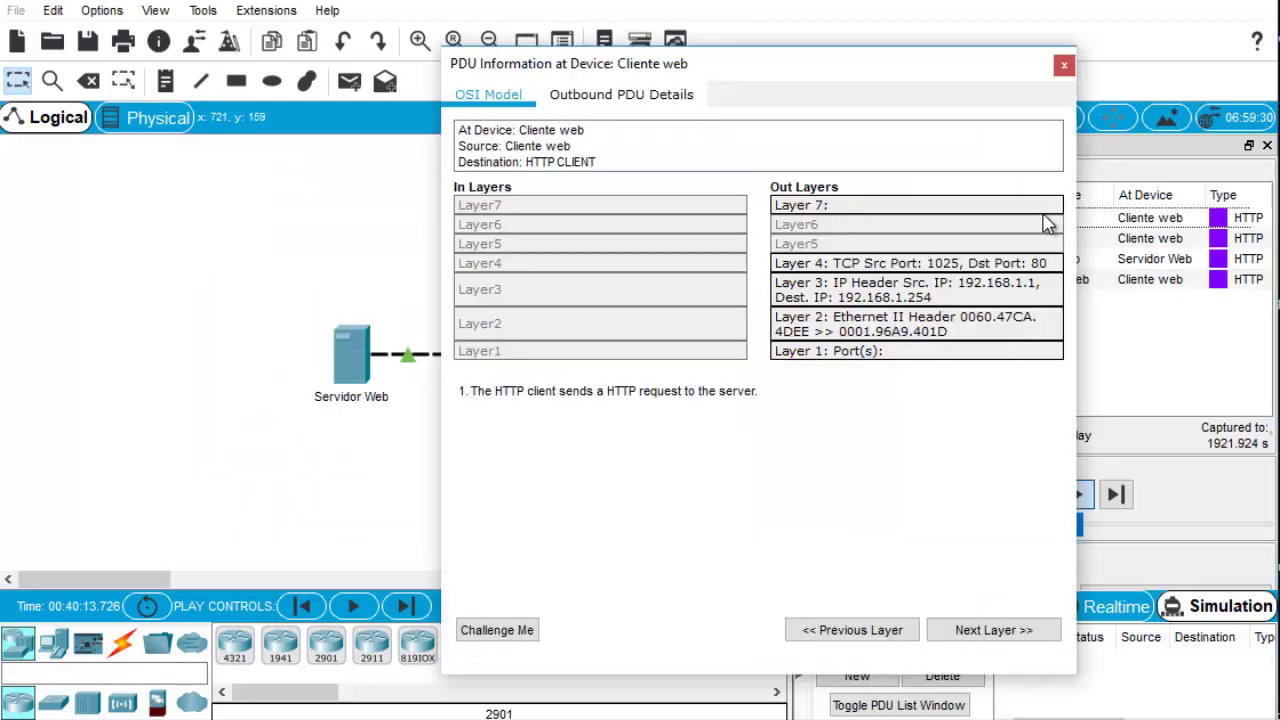
{"action": "left_click_drag", "start_coordinate": [756, 73], "coordinate": [479, 54]}
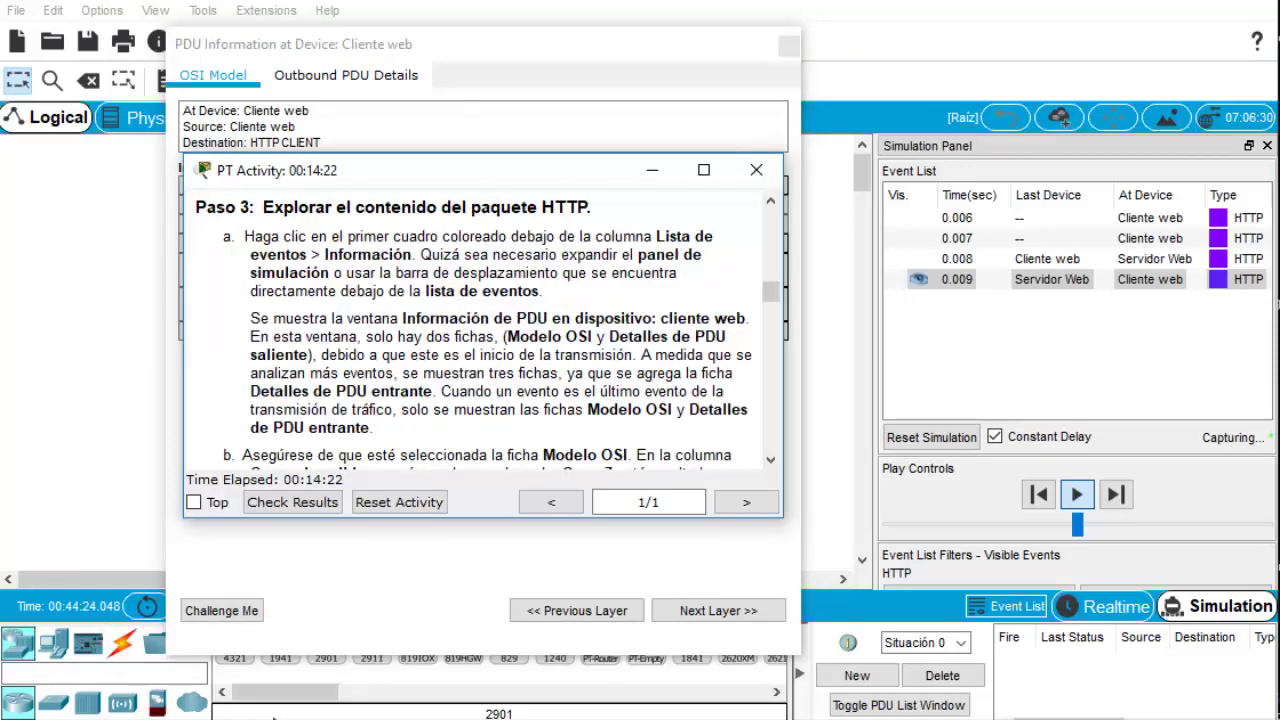
{"action": "left_click", "coordinate": [214, 676]}
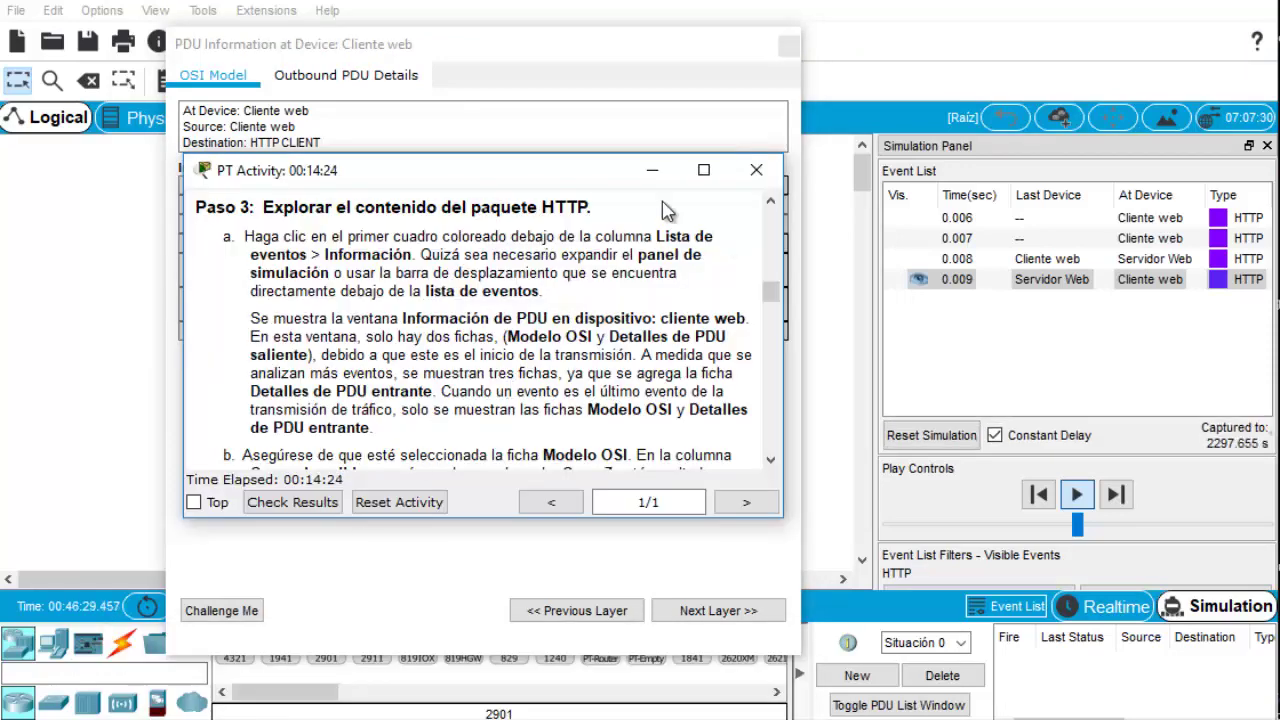
{"action": "left_click_drag", "start_coordinate": [420, 160], "coordinate": [272, 143]}
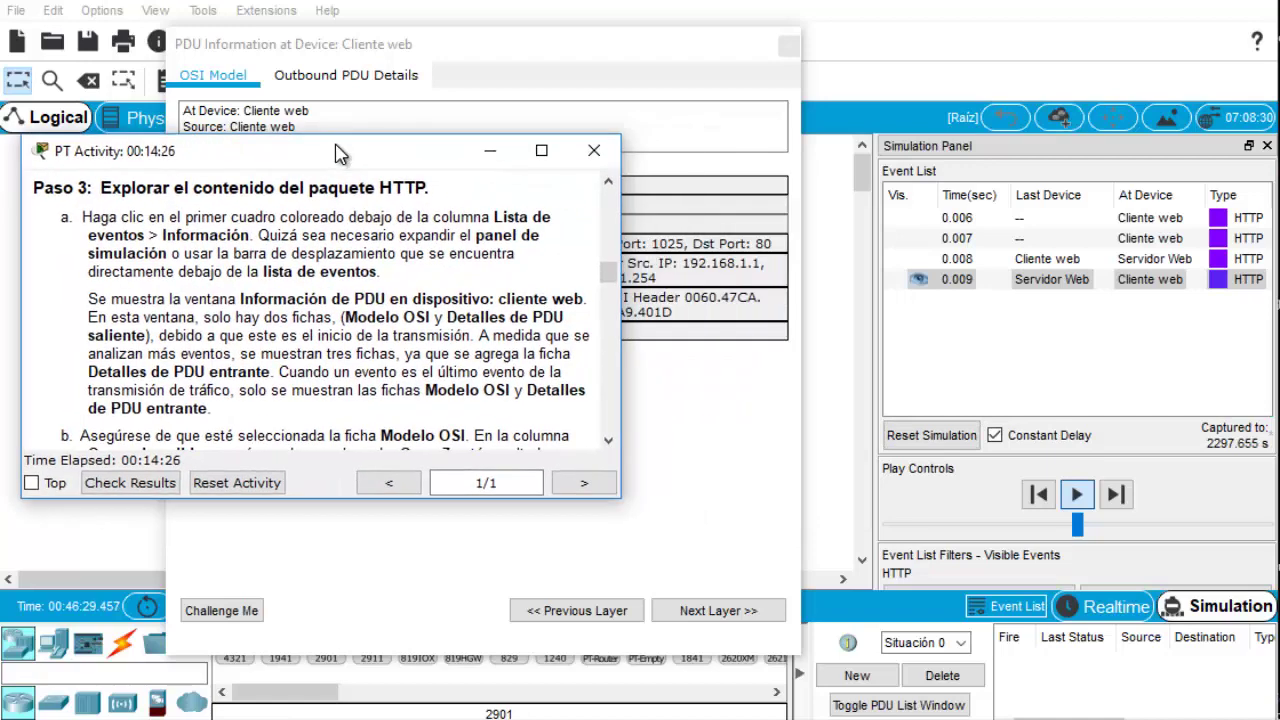
{"action": "left_click", "coordinate": [482, 54]}
{"action": "left_click_drag", "start_coordinate": [482, 54], "coordinate": [940, 57]}
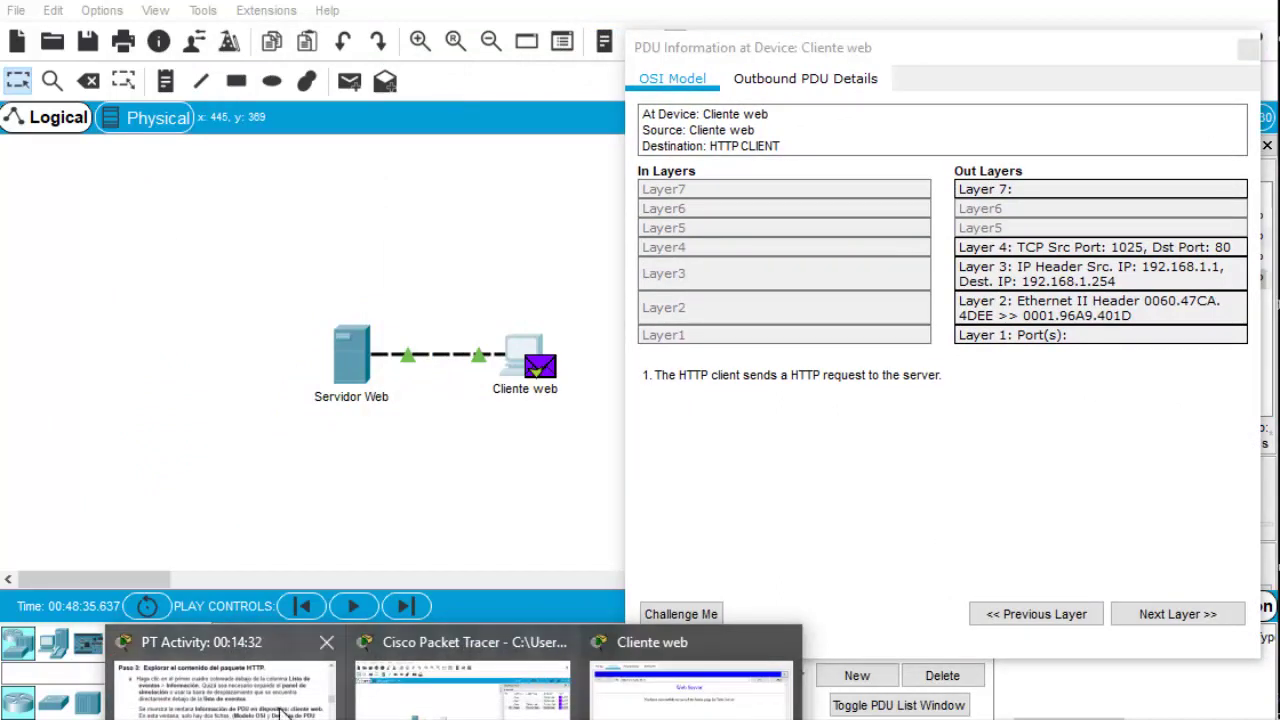
{"action": "left_click", "coordinate": [285, 705]}
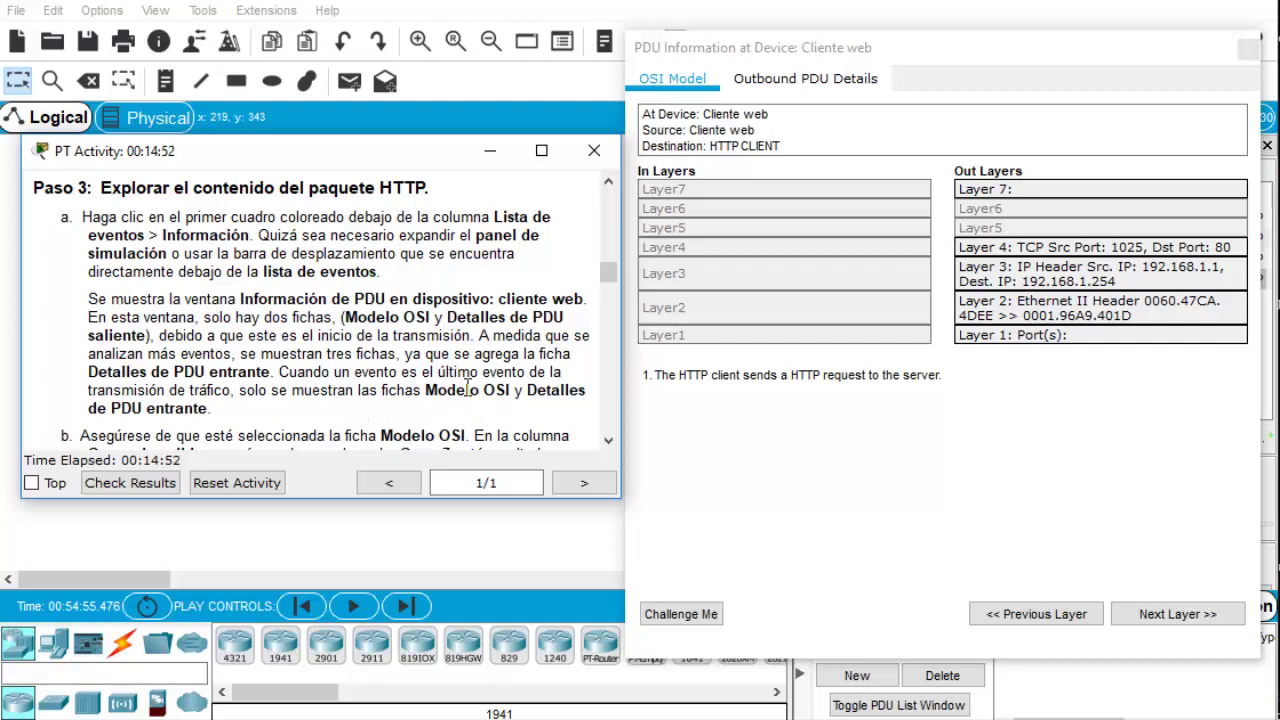
Read Paso 3 items b and c, and show the outbound Layer 4 description of the Cliente web PDU.
{"action": "left_click", "coordinate": [608, 440]}
{"action": "left_click", "coordinate": [608, 440]}
{"action": "left_click", "coordinate": [608, 440]}
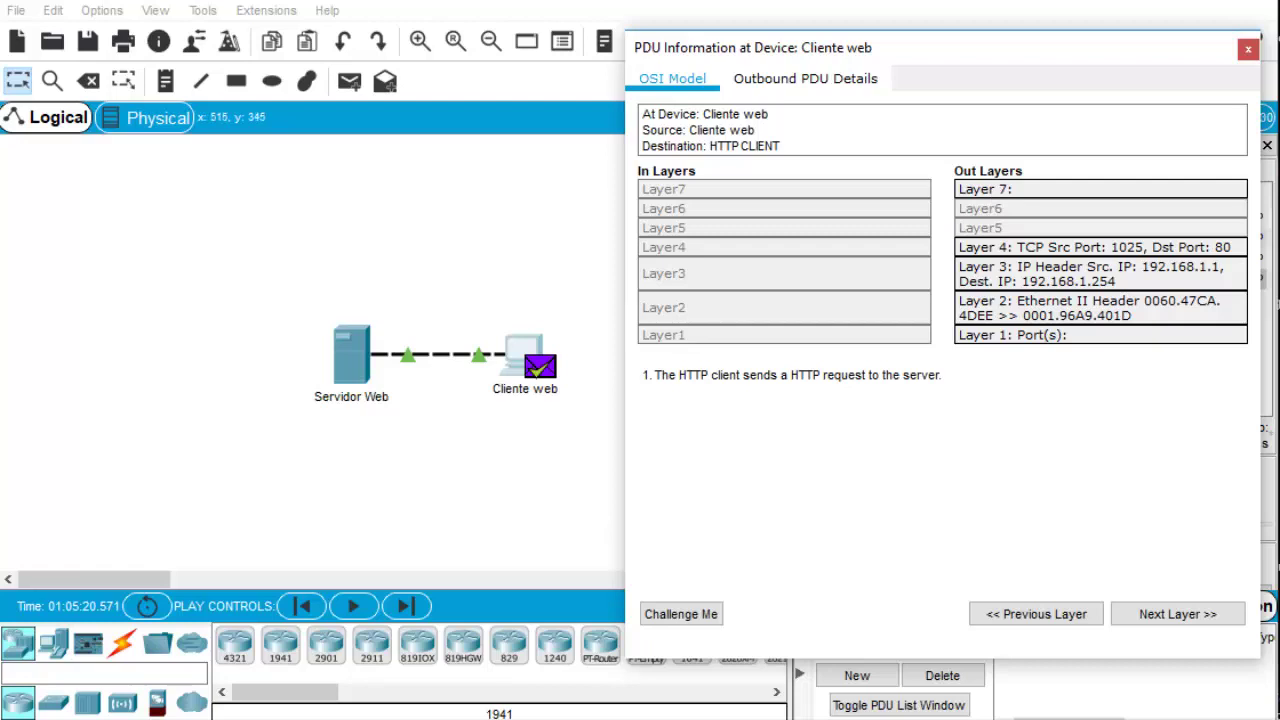
{"action": "left_click", "coordinate": [220, 680]}
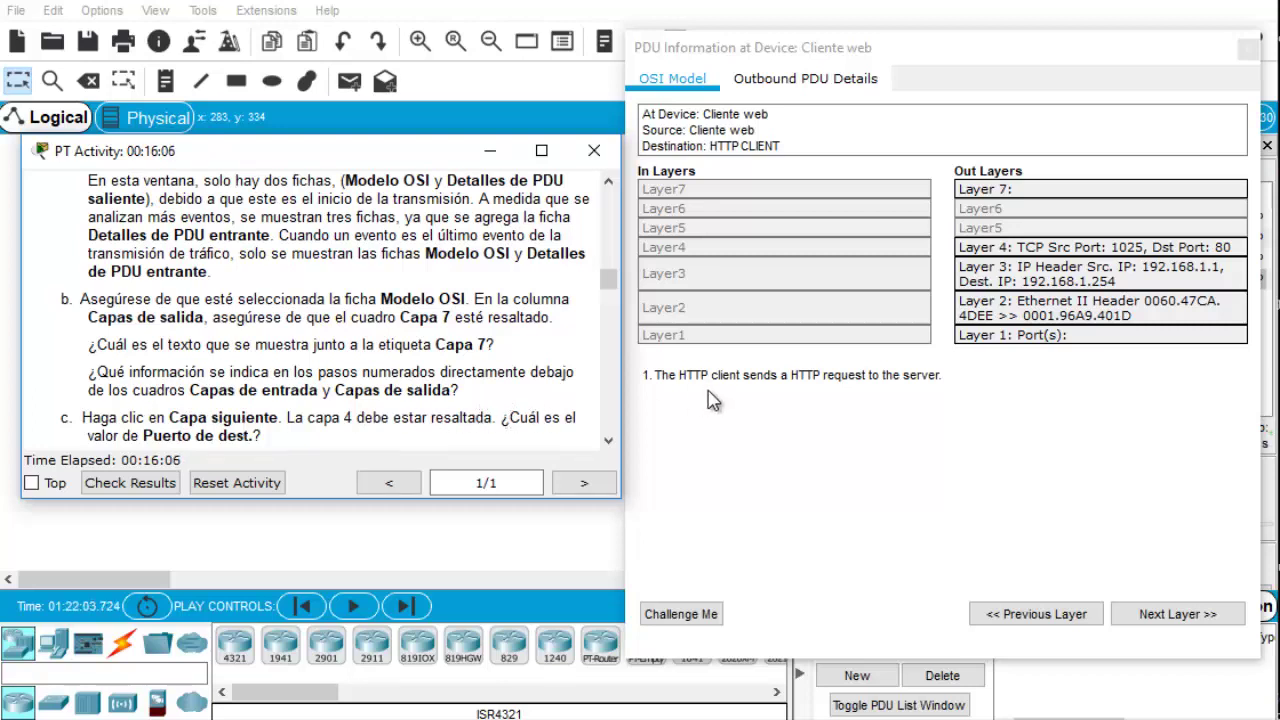
{"action": "left_click", "coordinate": [1020, 256]}
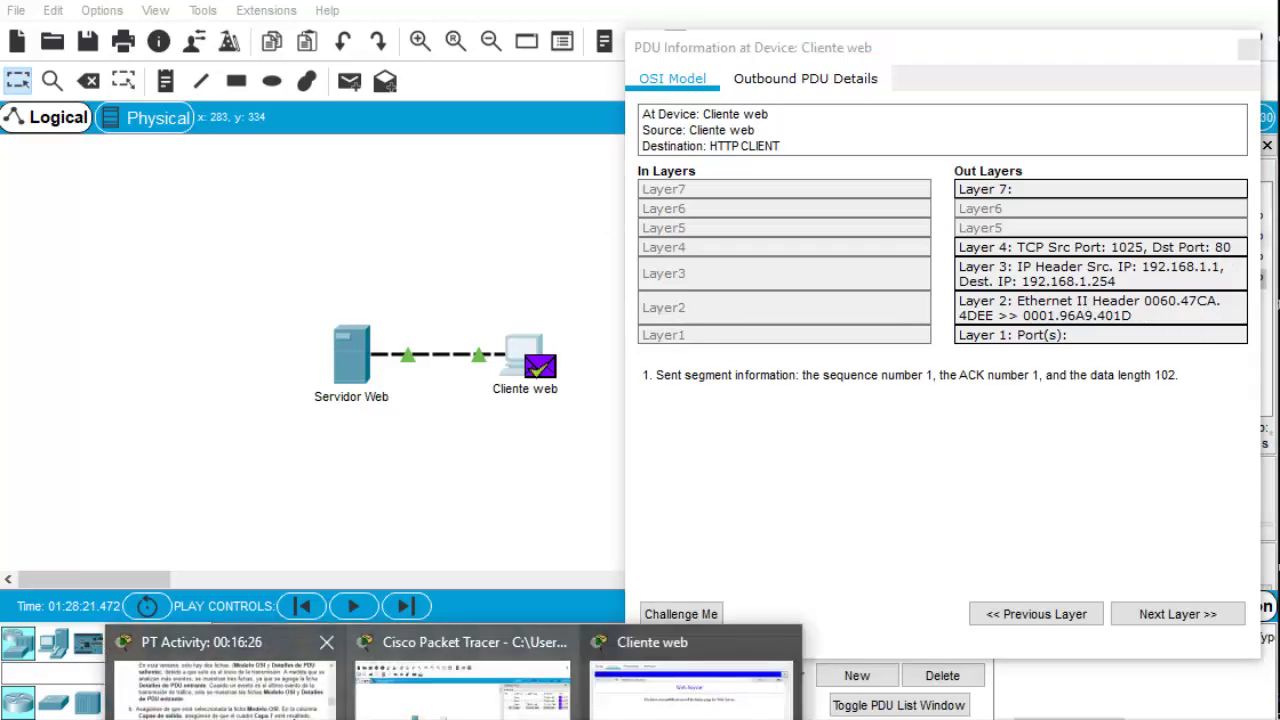
Read Paso 3 items d to f and compare their questions with the outbound layers of the Cliente web PDU.
{"action": "left_click", "coordinate": [230, 685]}
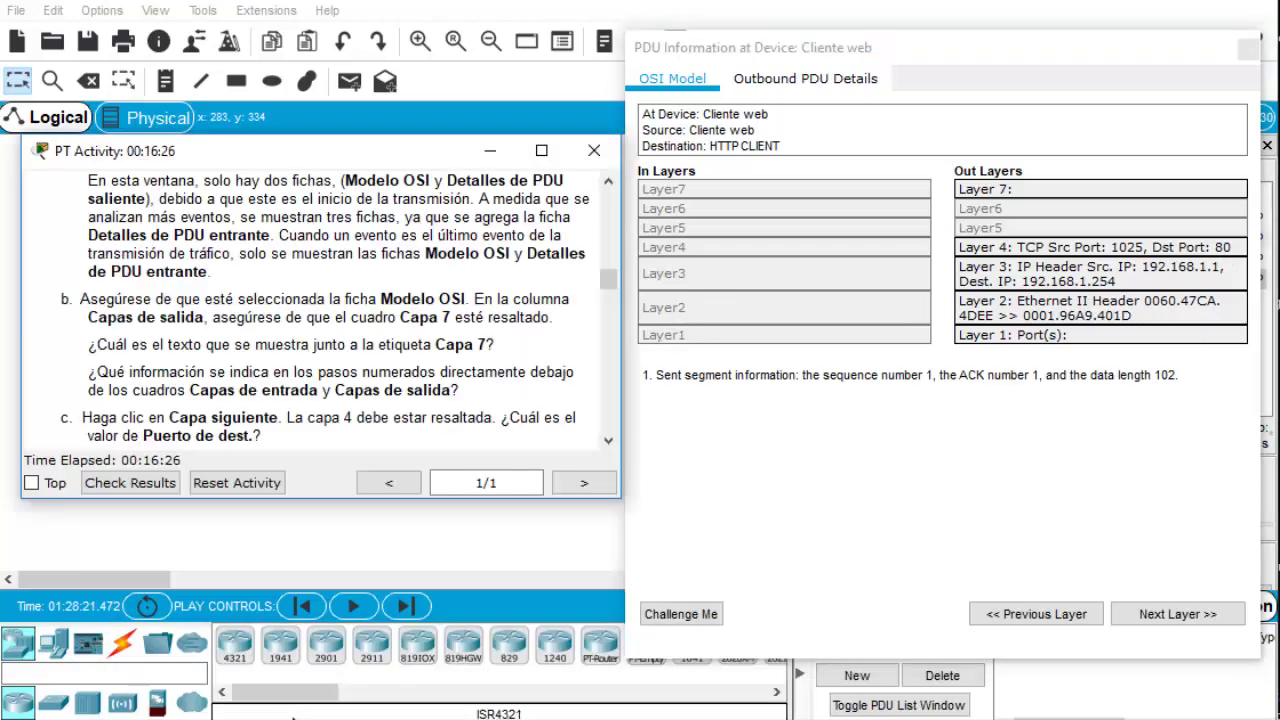
{"action": "left_click", "coordinate": [609, 447]}
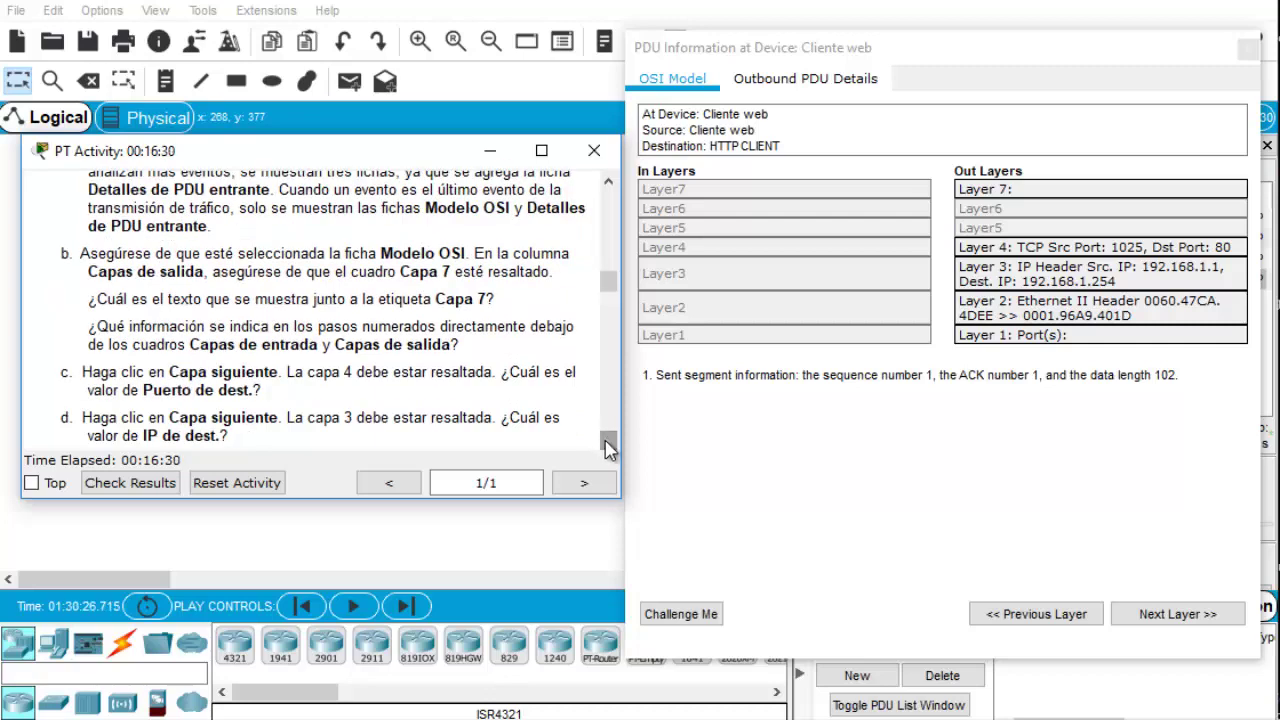
{"action": "left_click", "coordinate": [609, 447]}
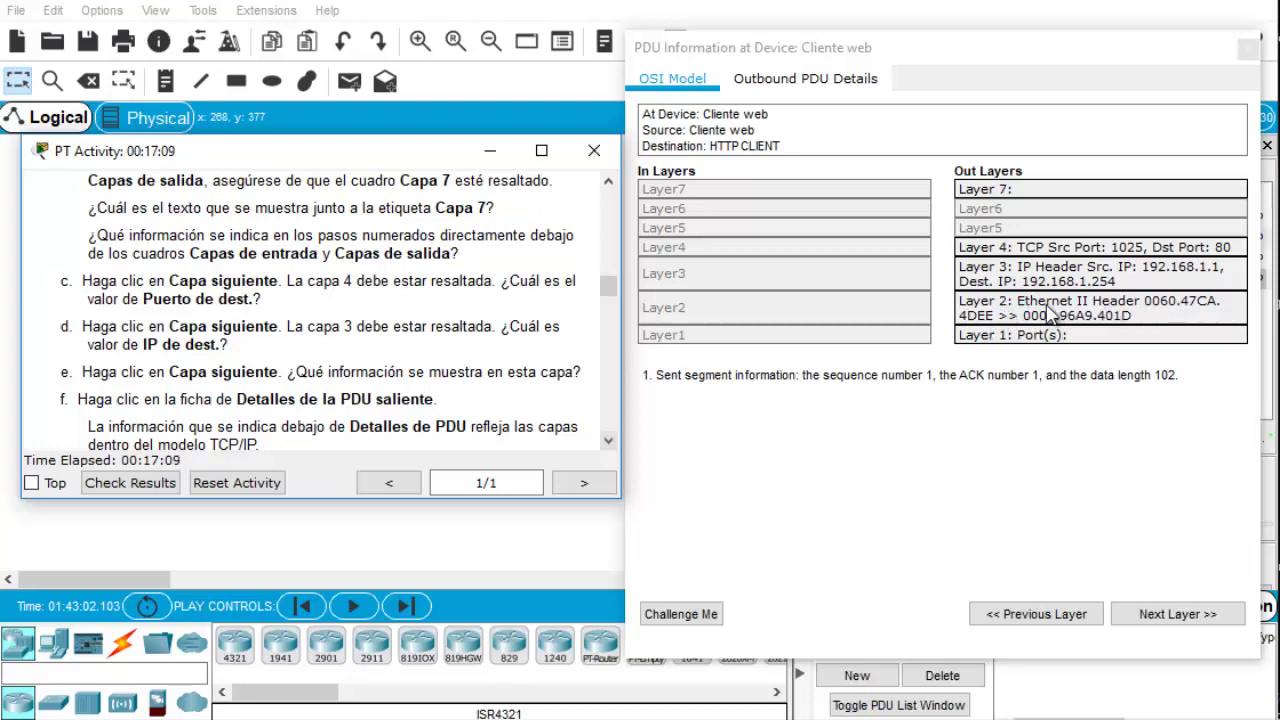
{"action": "left_click", "coordinate": [610, 447]}
{"action": "left_click", "coordinate": [610, 447]}
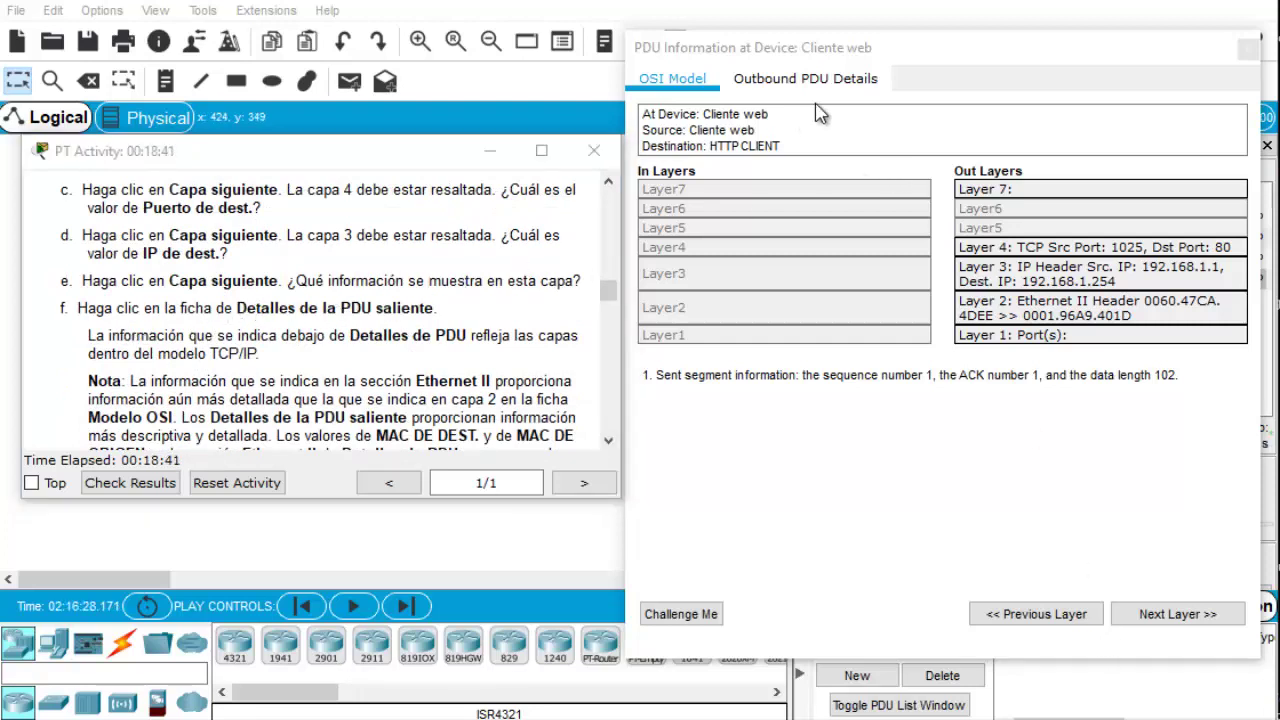
Examine the Outbound PDU Details from the Ethernet II and IP sections through TCP and HTTP REQUEST, alongside the item f note.
{"action": "left_click", "coordinate": [789, 80]}
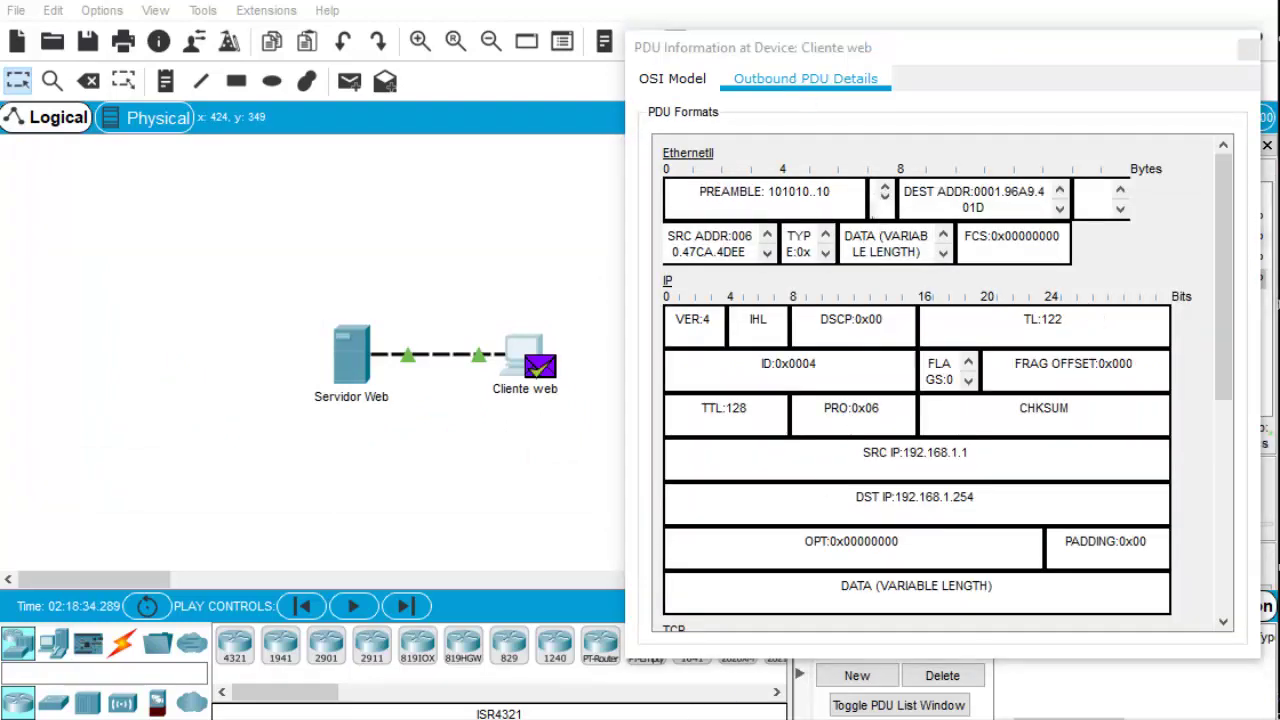
{"action": "left_click", "coordinate": [272, 716]}
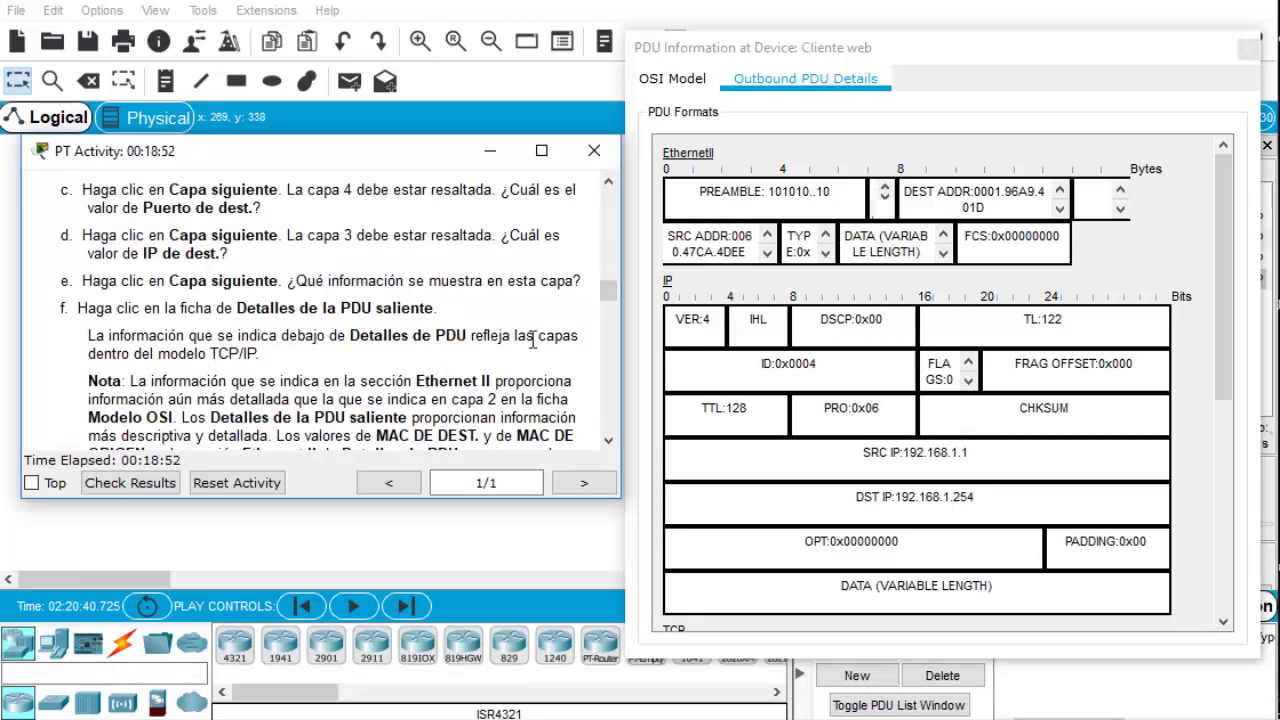
{"action": "left_click", "coordinate": [609, 442]}
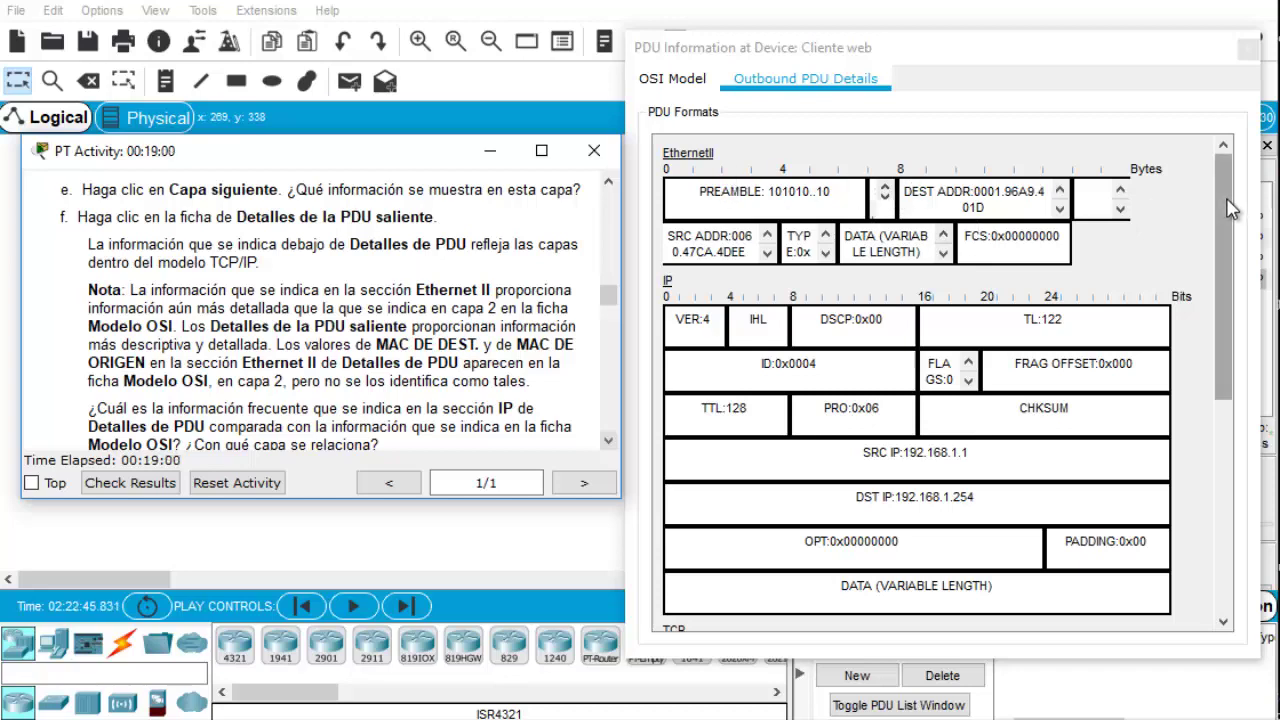
{"action": "left_click_drag", "start_coordinate": [1216, 203], "coordinate": [1216, 428]}
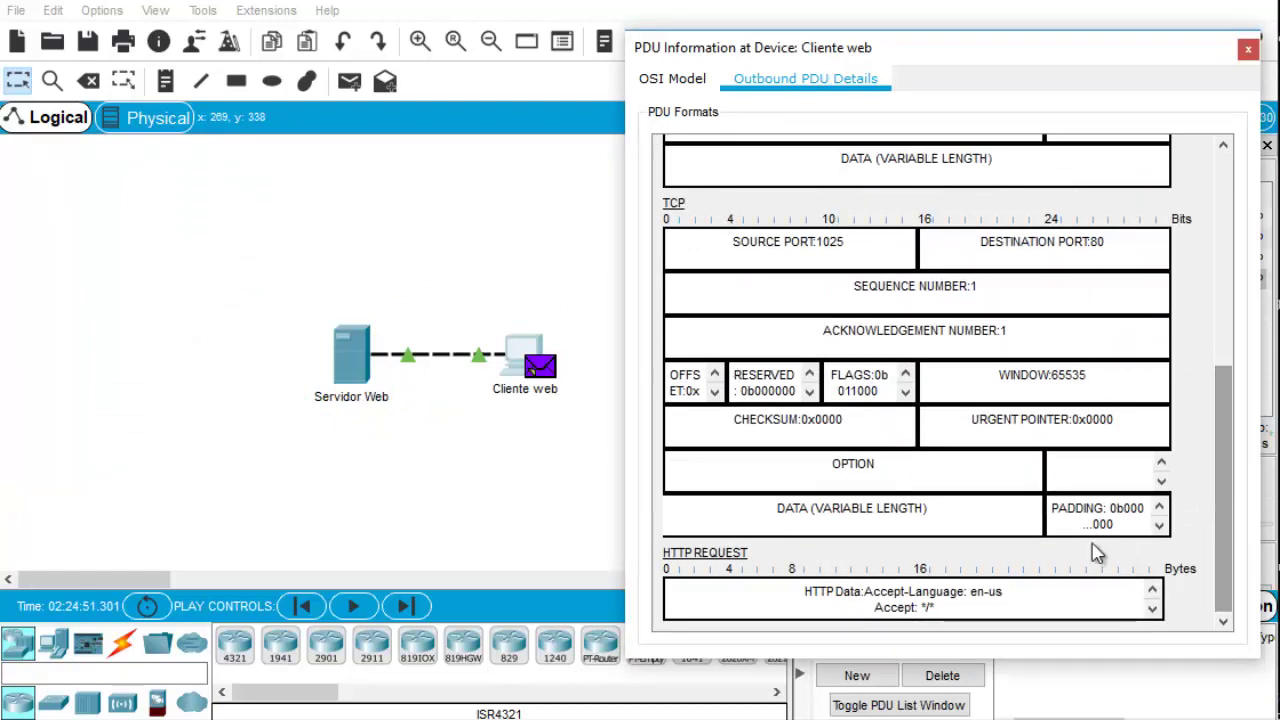
Reopen the activity instructions and read the Paso 3 questions on the IP, TCP and HTTP sections of the PDU details.
{"action": "left_click", "coordinate": [220, 680]}
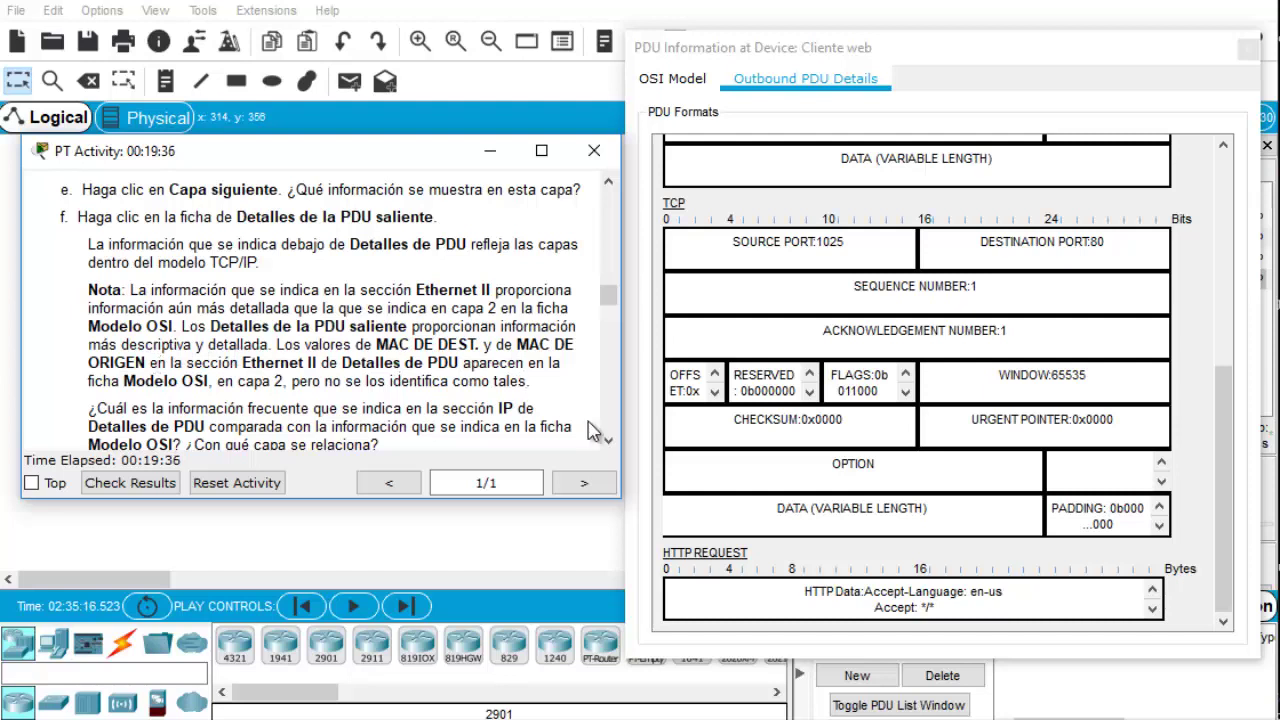
{"action": "left_click", "coordinate": [608, 444]}
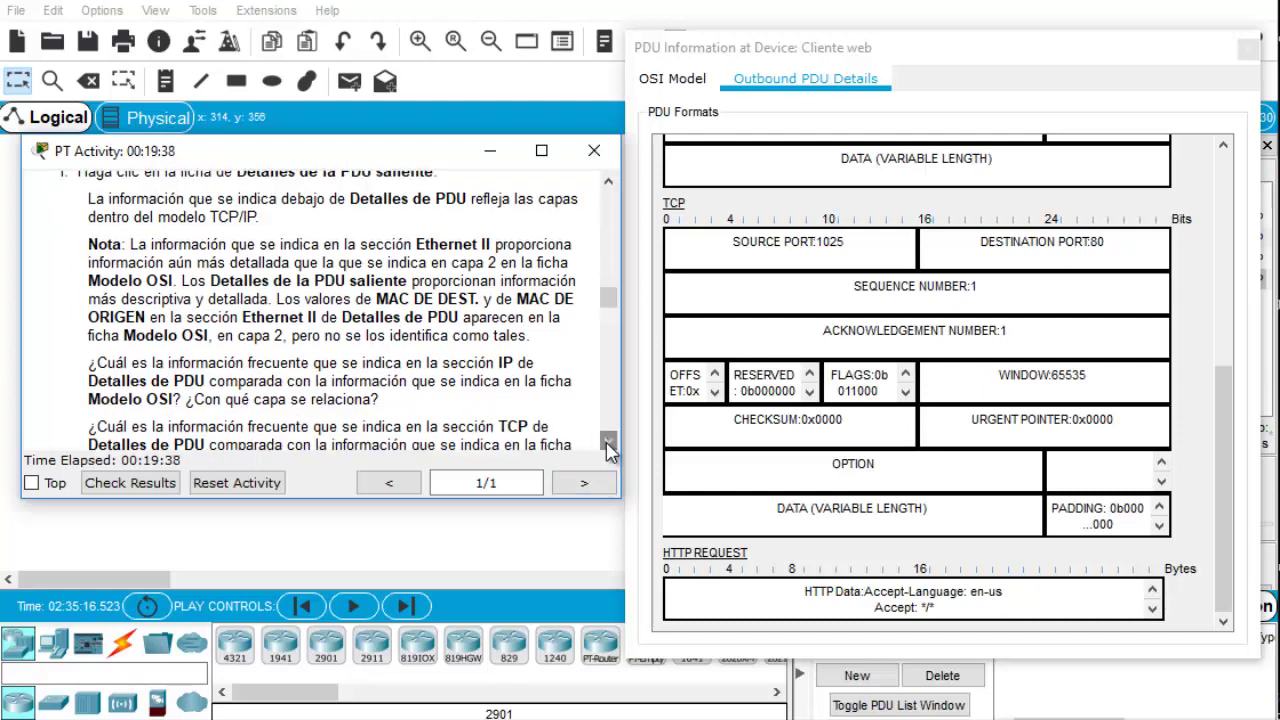
{"action": "left_click", "coordinate": [608, 444]}
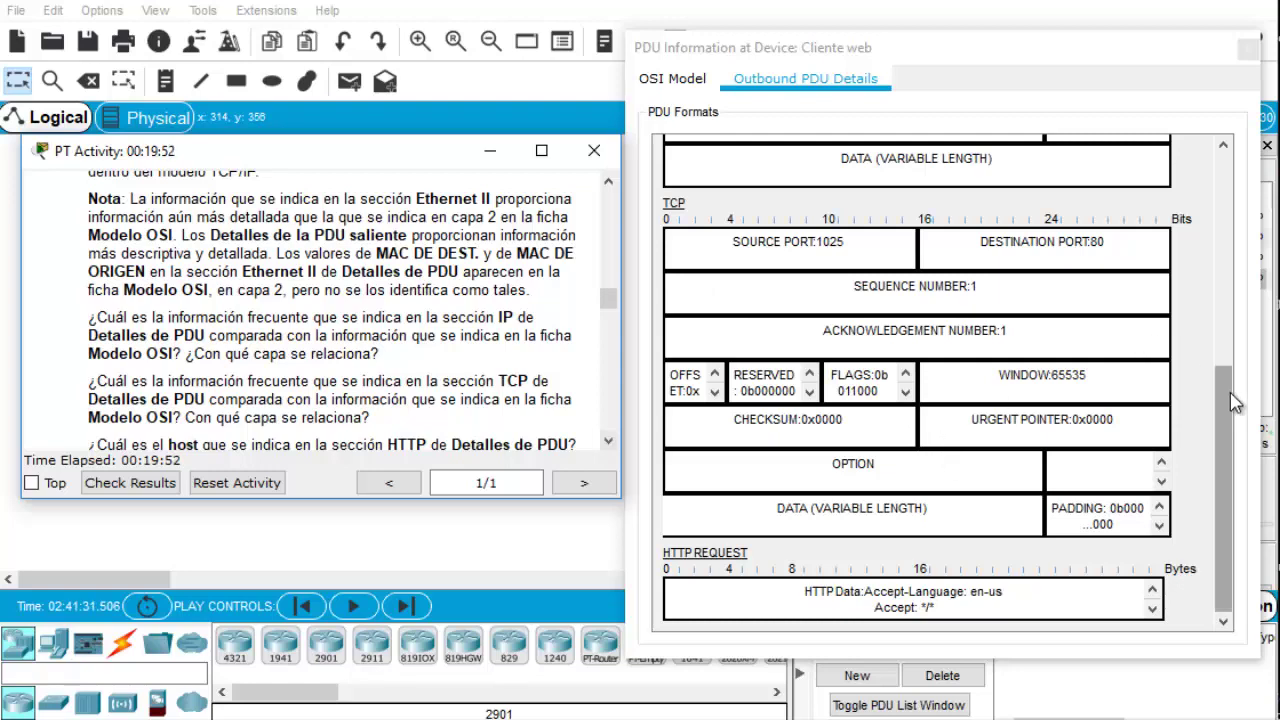
Compare the IP section of the Outbound PDU Details with the outbound Layer 3 entry in the OSI Model view.
{"action": "left_click_drag", "start_coordinate": [1224, 400], "coordinate": [1218, 208]}
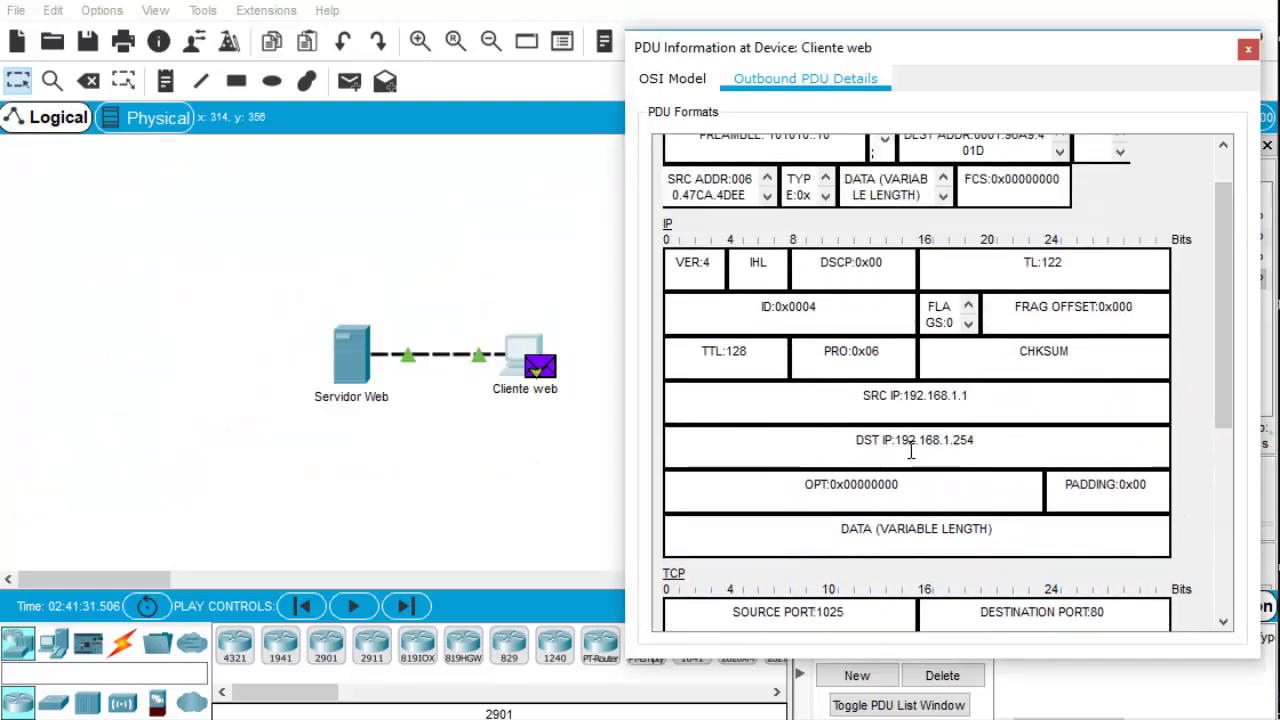
{"action": "left_click", "coordinate": [675, 84]}
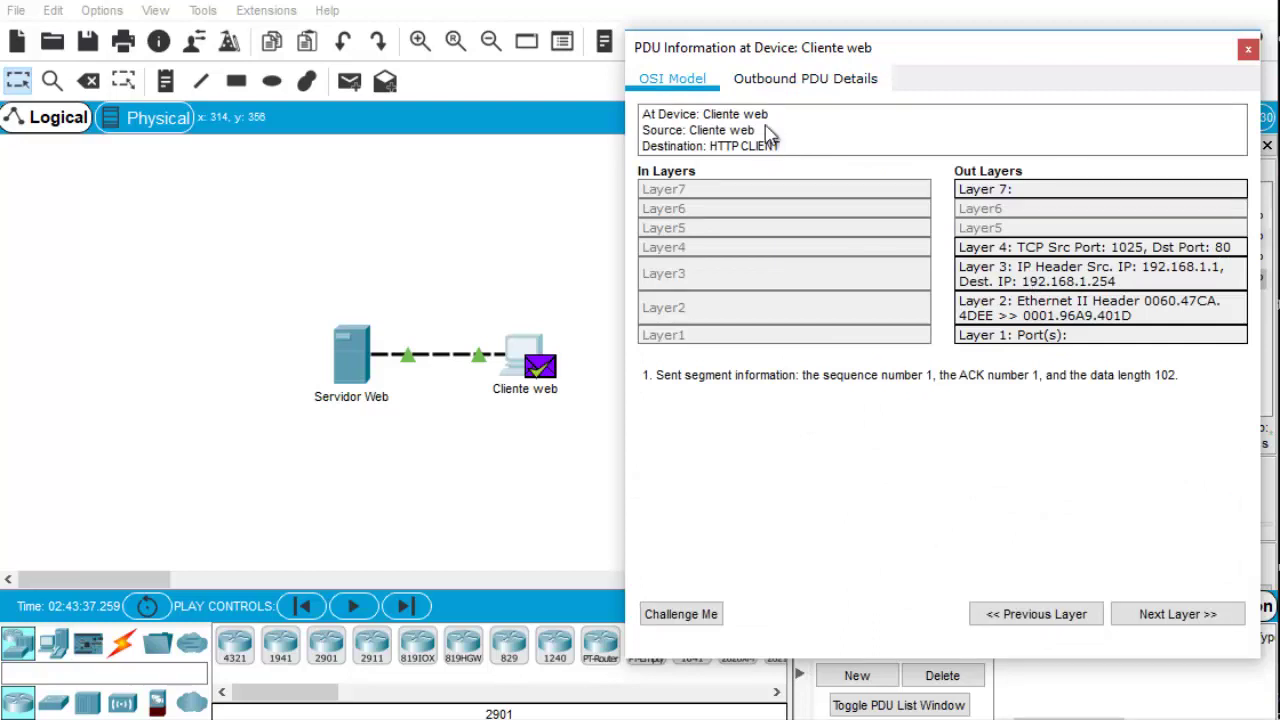
{"action": "left_click", "coordinate": [770, 84]}
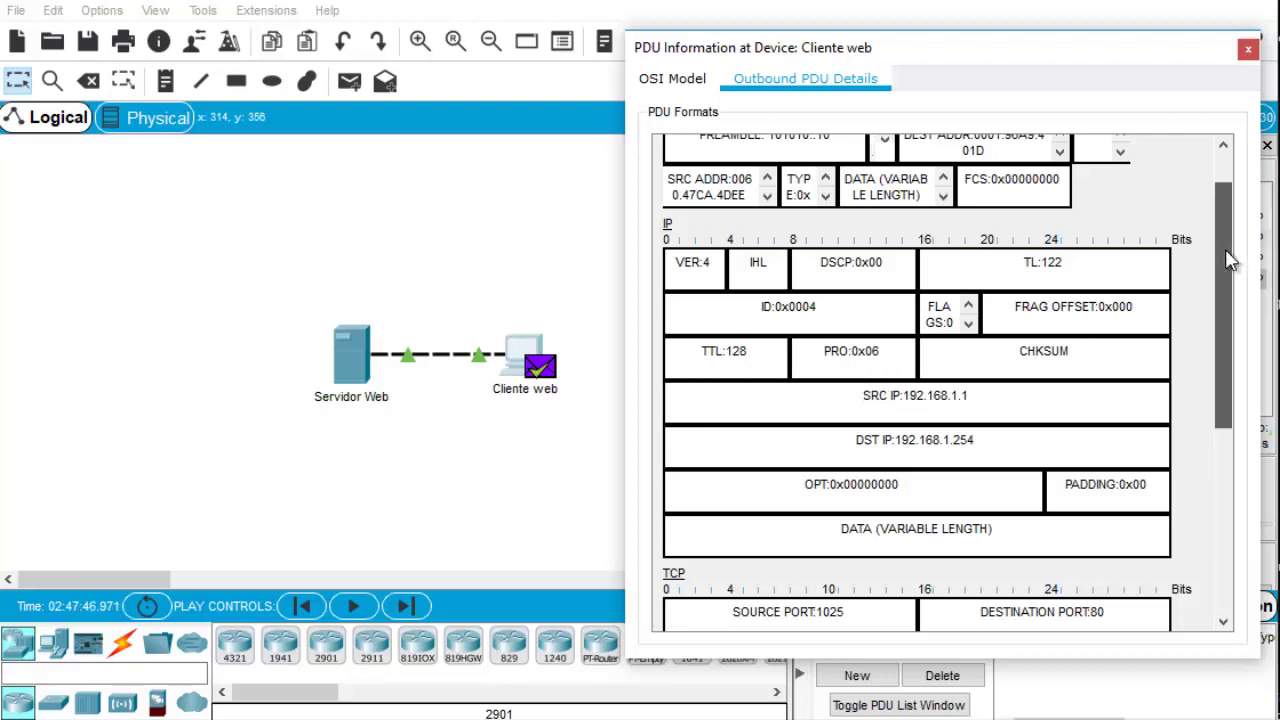
{"action": "left_click_drag", "start_coordinate": [1230, 260], "coordinate": [1230, 272]}
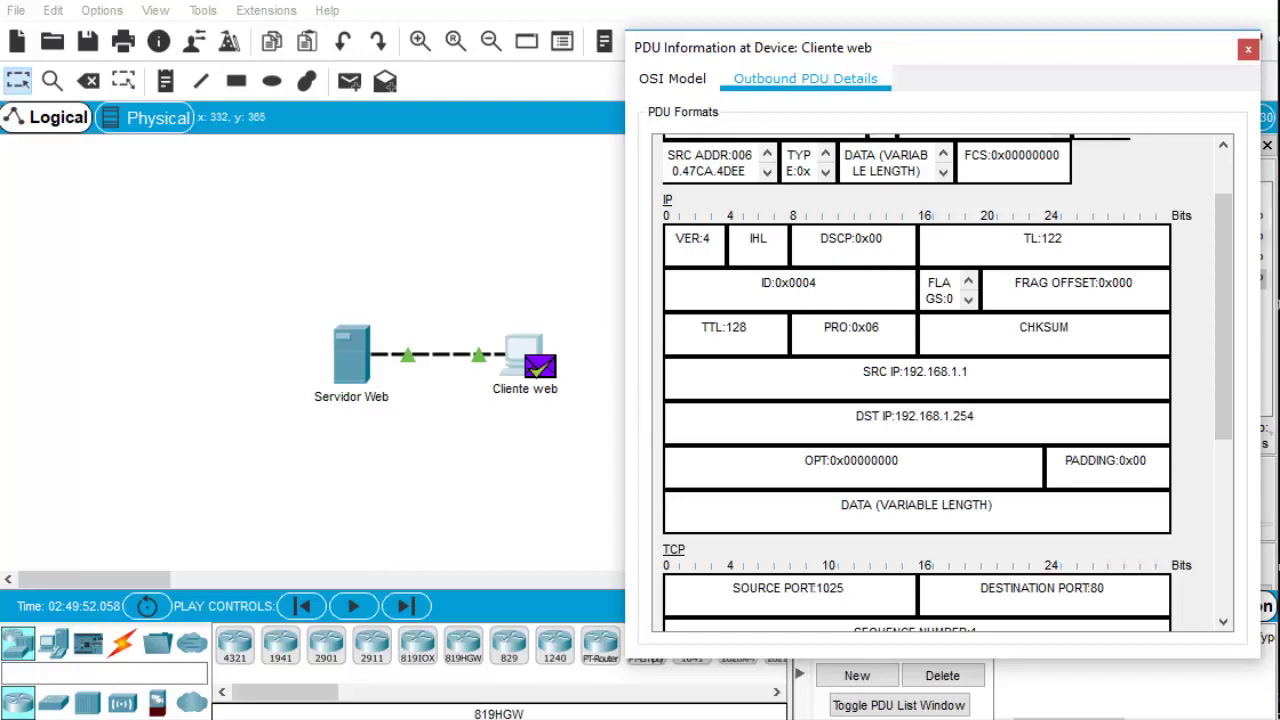
Reread the TCP question and compare the TCP section of the PDU details with outbound Layer 4 in the OSI Model view.
{"action": "mouse_move", "coordinate": [485, 712]}
{"action": "left_click", "coordinate": [340, 690]}
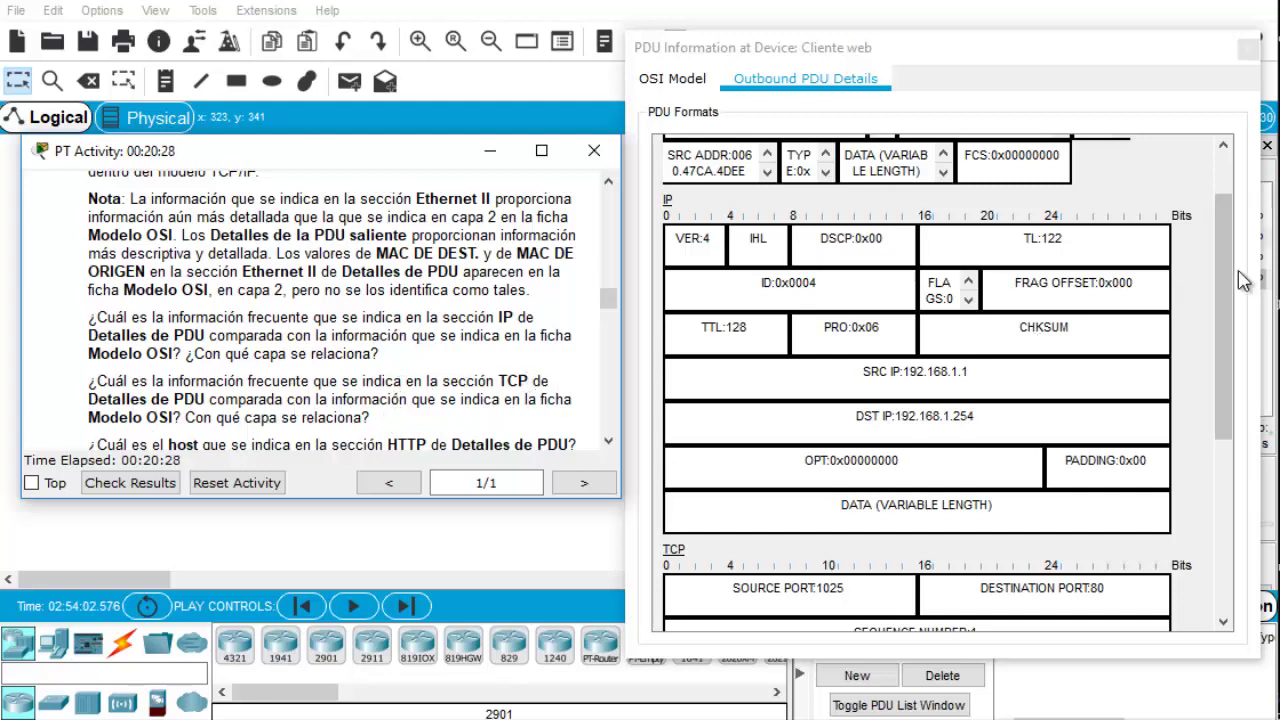
{"action": "left_click_drag", "start_coordinate": [1235, 280], "coordinate": [1230, 447]}
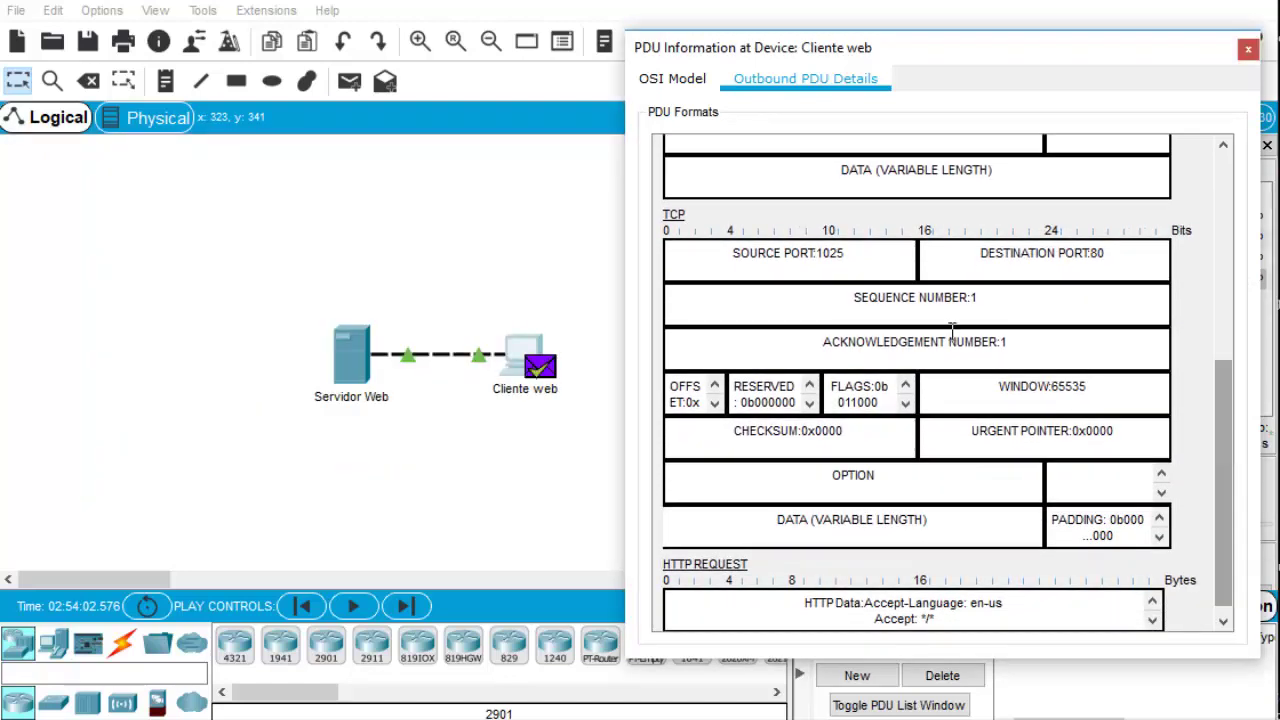
{"action": "left_click", "coordinate": [672, 86]}
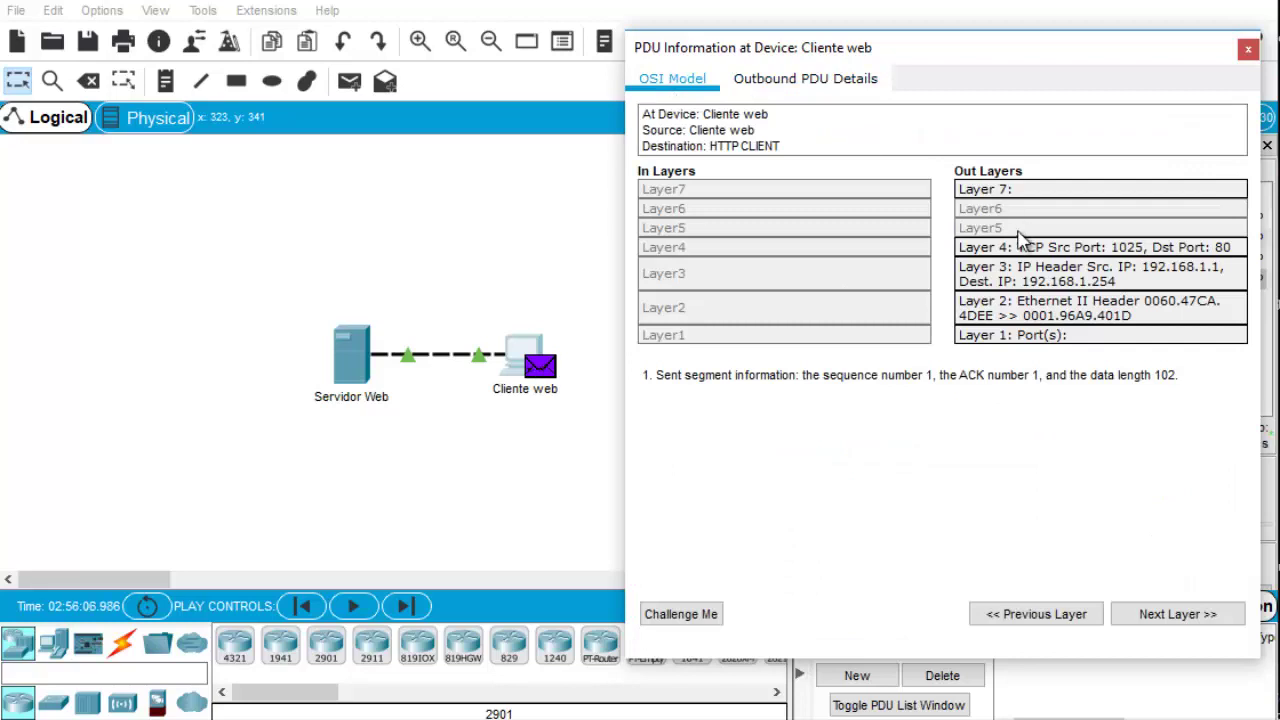
{"action": "left_click", "coordinate": [803, 80]}
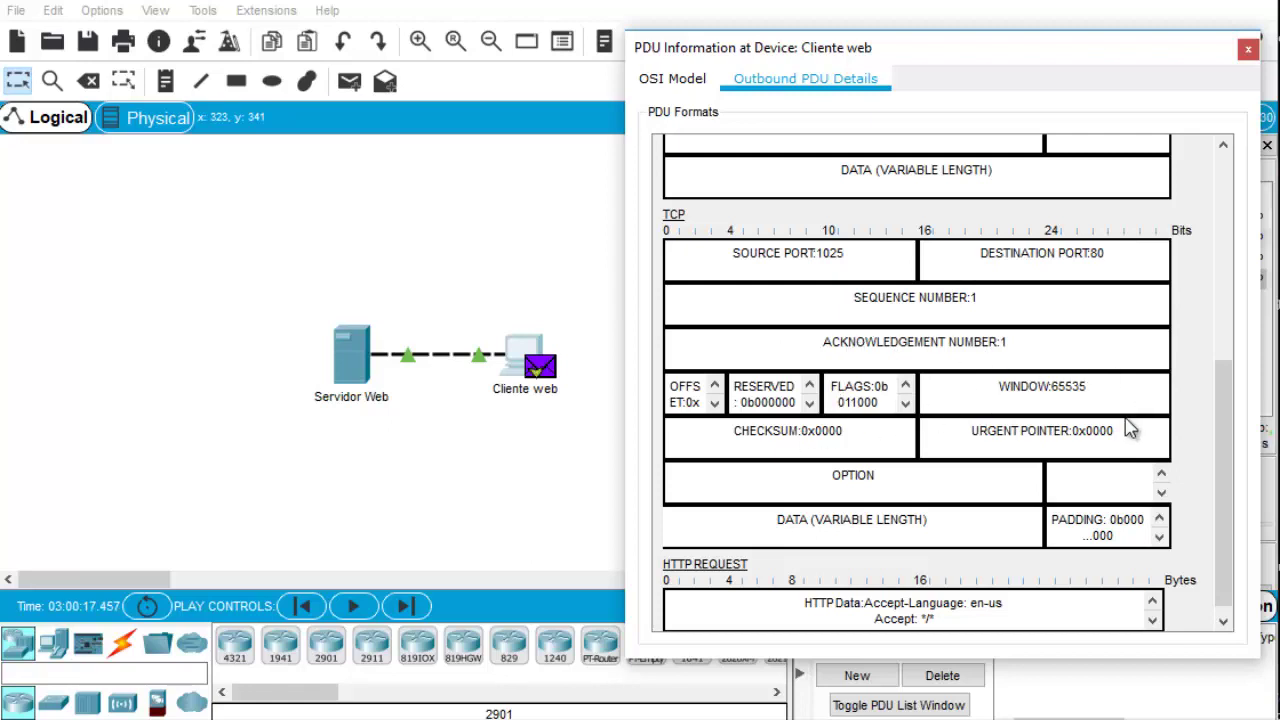
{"action": "left_click_drag", "start_coordinate": [1219, 409], "coordinate": [1216, 416]}
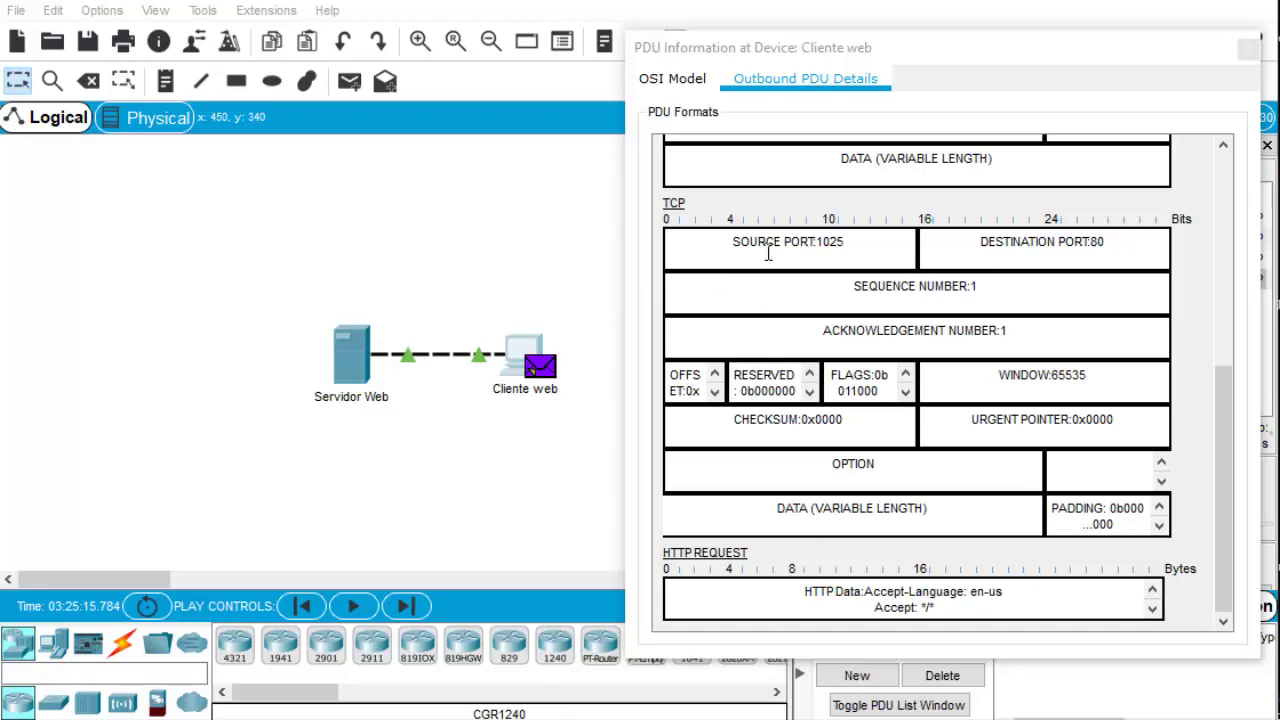
Read the question on the HTTP host and compare the HTTP REQUEST section of the PDU details with the OSI Model layers.
{"action": "mouse_move", "coordinate": [455, 719]}
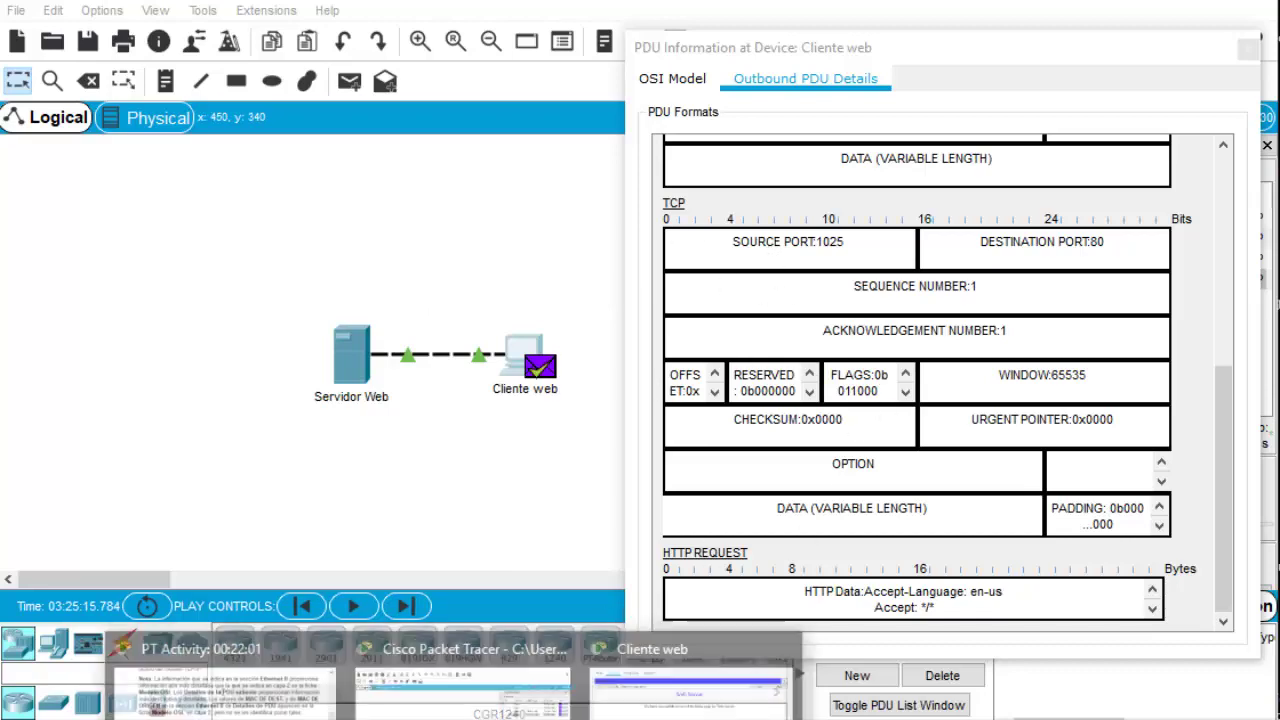
{"action": "left_click", "coordinate": [220, 670]}
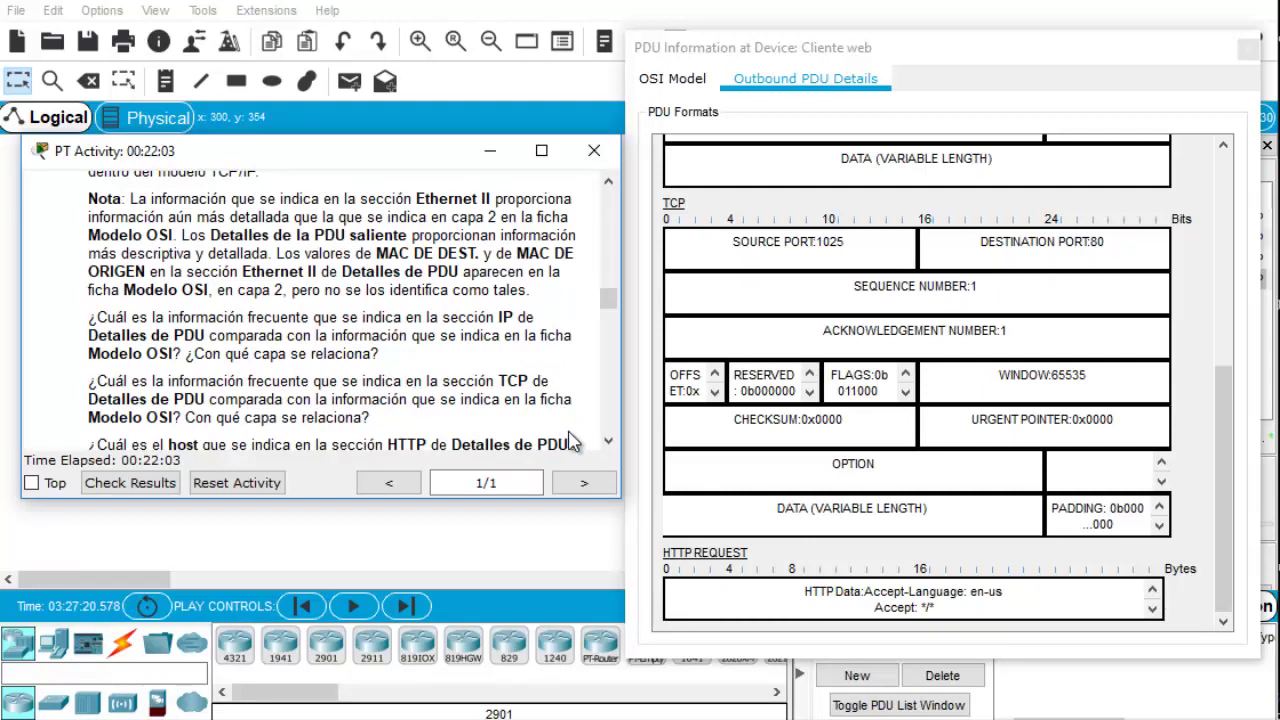
{"action": "scroll", "coordinate": [606, 443], "scroll_direction": "down", "scroll_amount": 2}
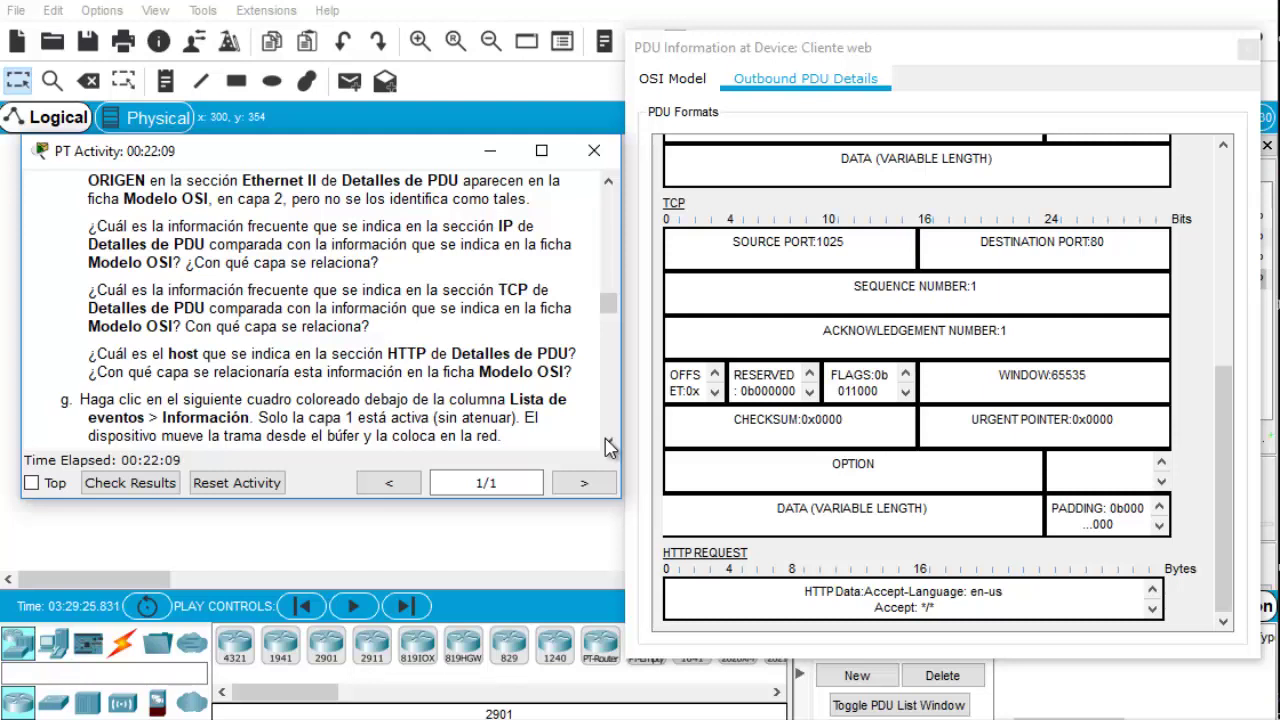
{"action": "left_click", "coordinate": [609, 446]}
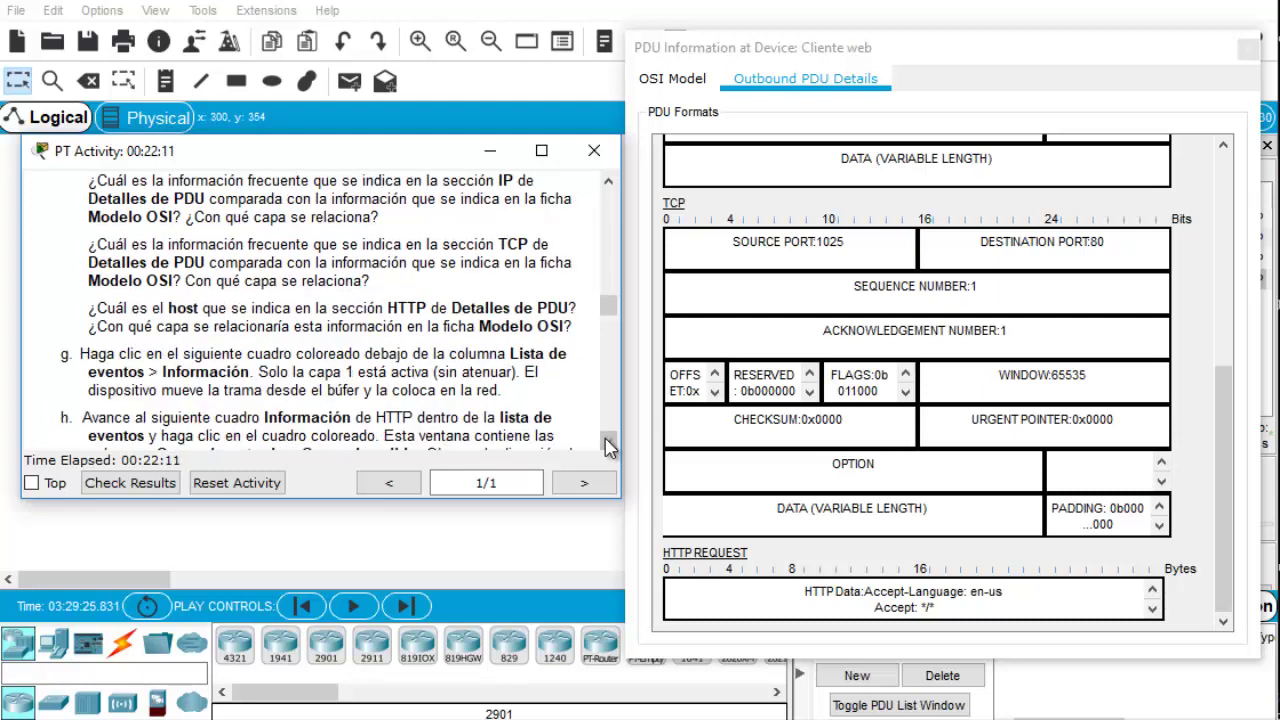
{"action": "left_click", "coordinate": [1227, 393]}
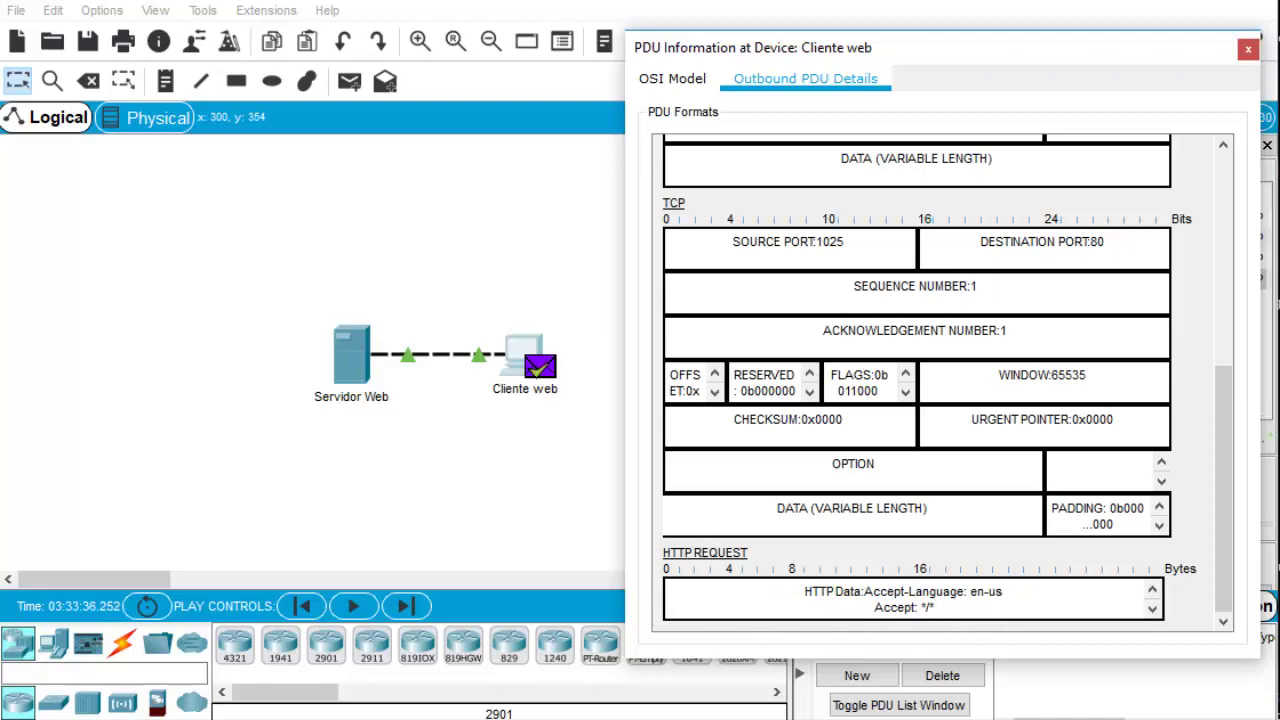
{"action": "left_click", "coordinate": [271, 688]}
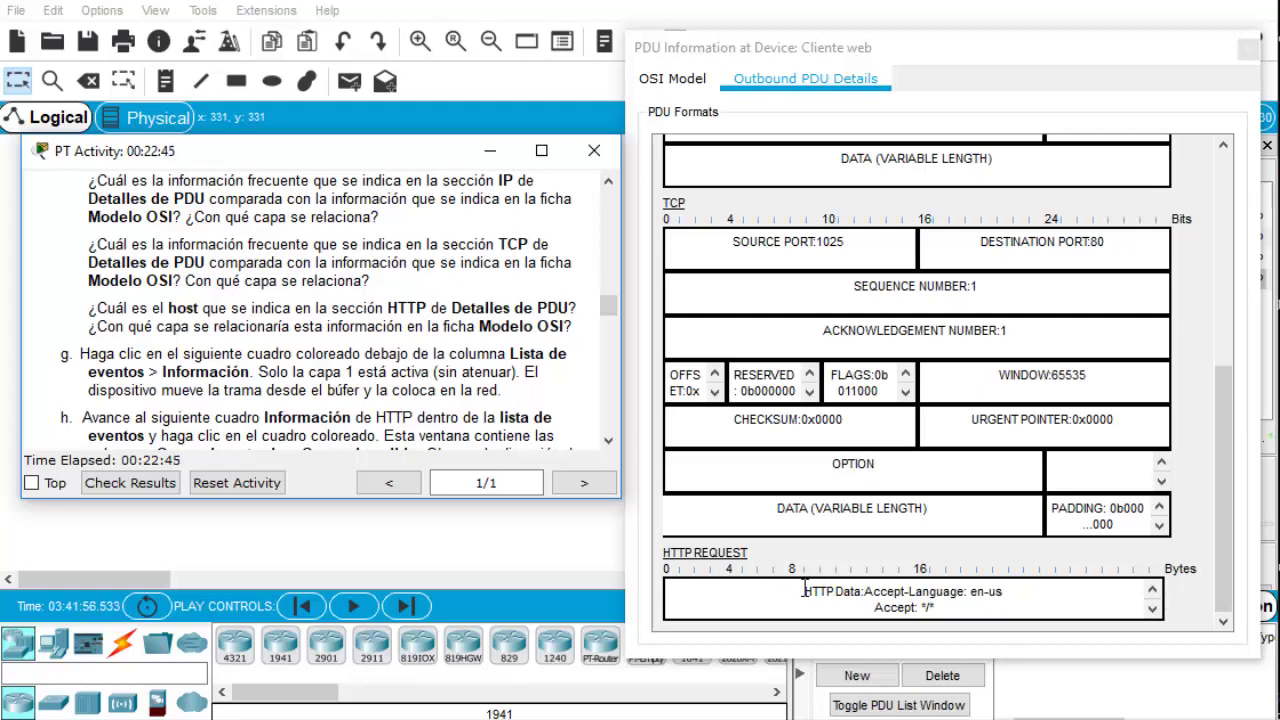
{"action": "left_click", "coordinate": [680, 80]}
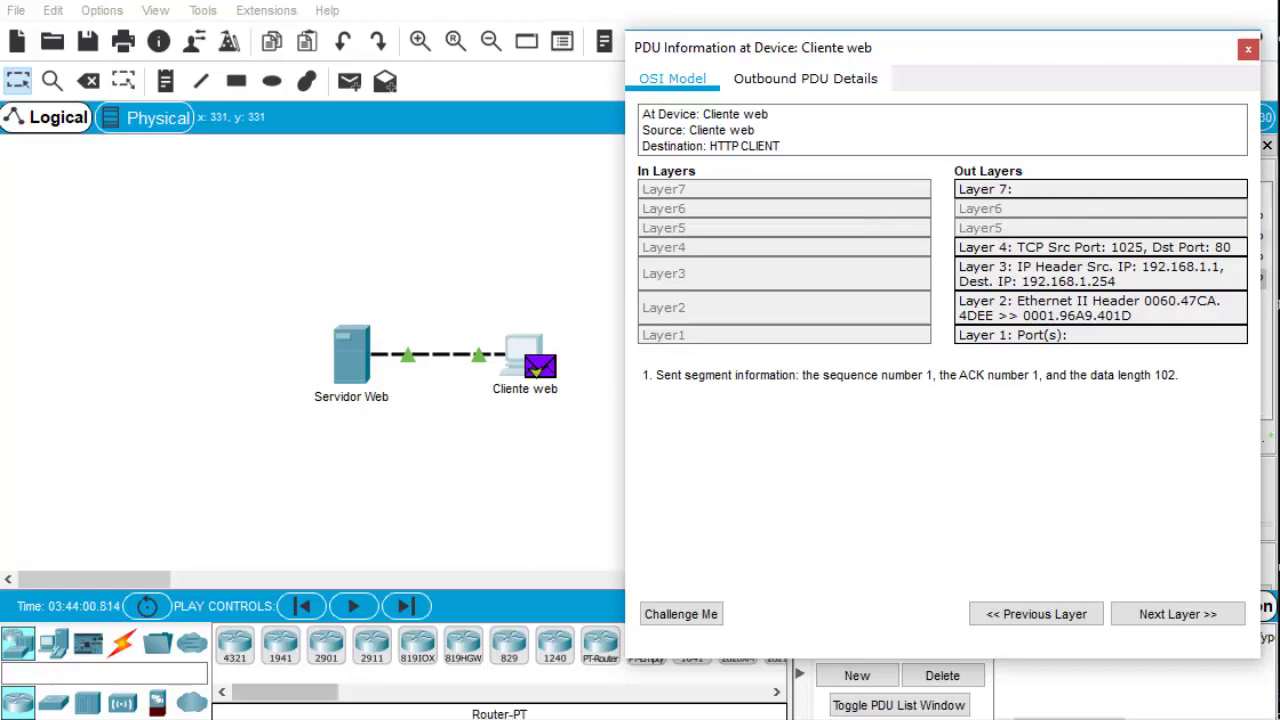
Reopen the activity instructions and read Paso 3 items g and h.
{"action": "left_click", "coordinate": [460, 680]}
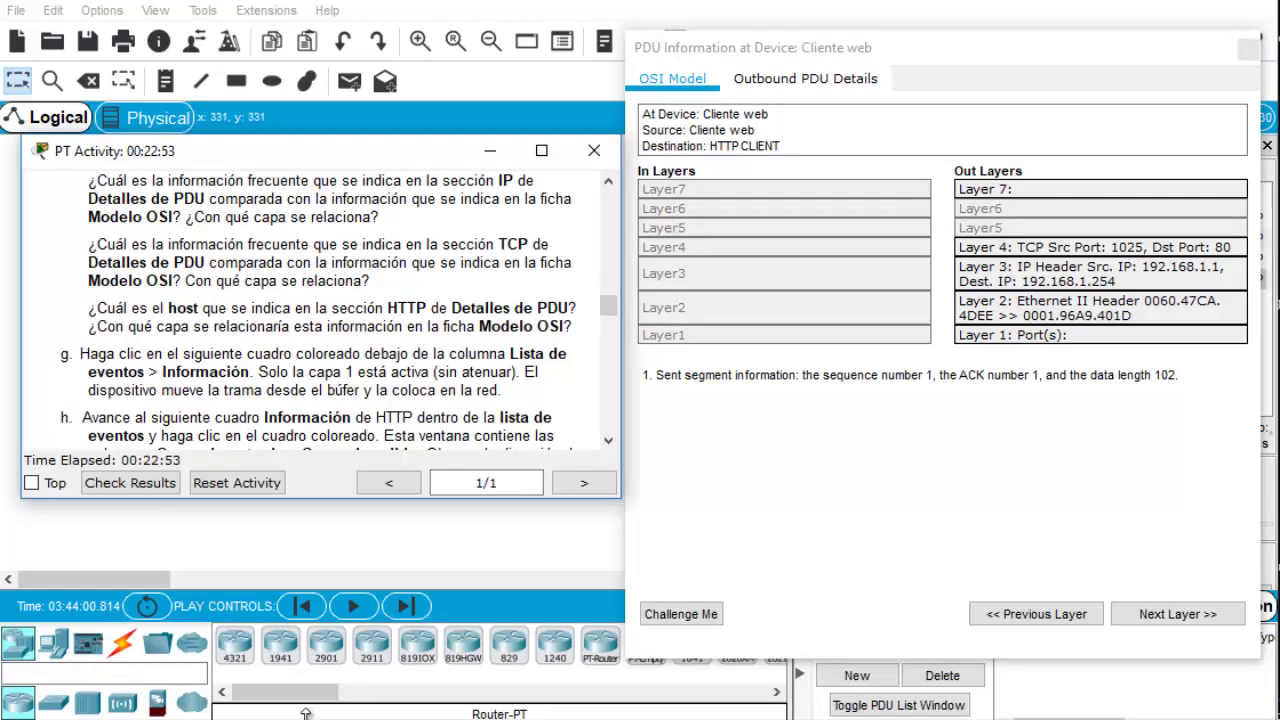
{"action": "left_click", "coordinate": [608, 441]}
{"action": "double_click", "coordinate": [608, 441]}
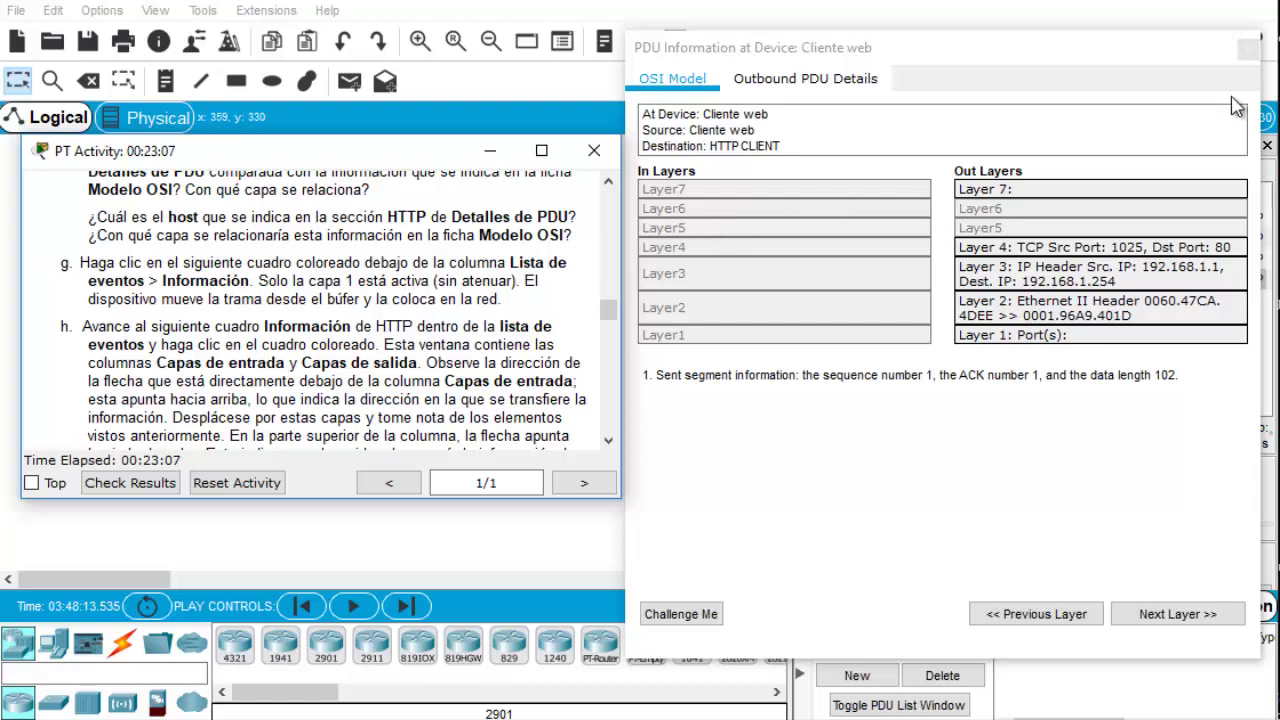
Close the current PDU information and inspect the OSI layers of the 0.007 s HTTP event at Cliente web.
{"action": "left_click", "coordinate": [1247, 58]}
{"action": "left_click", "coordinate": [1247, 52]}
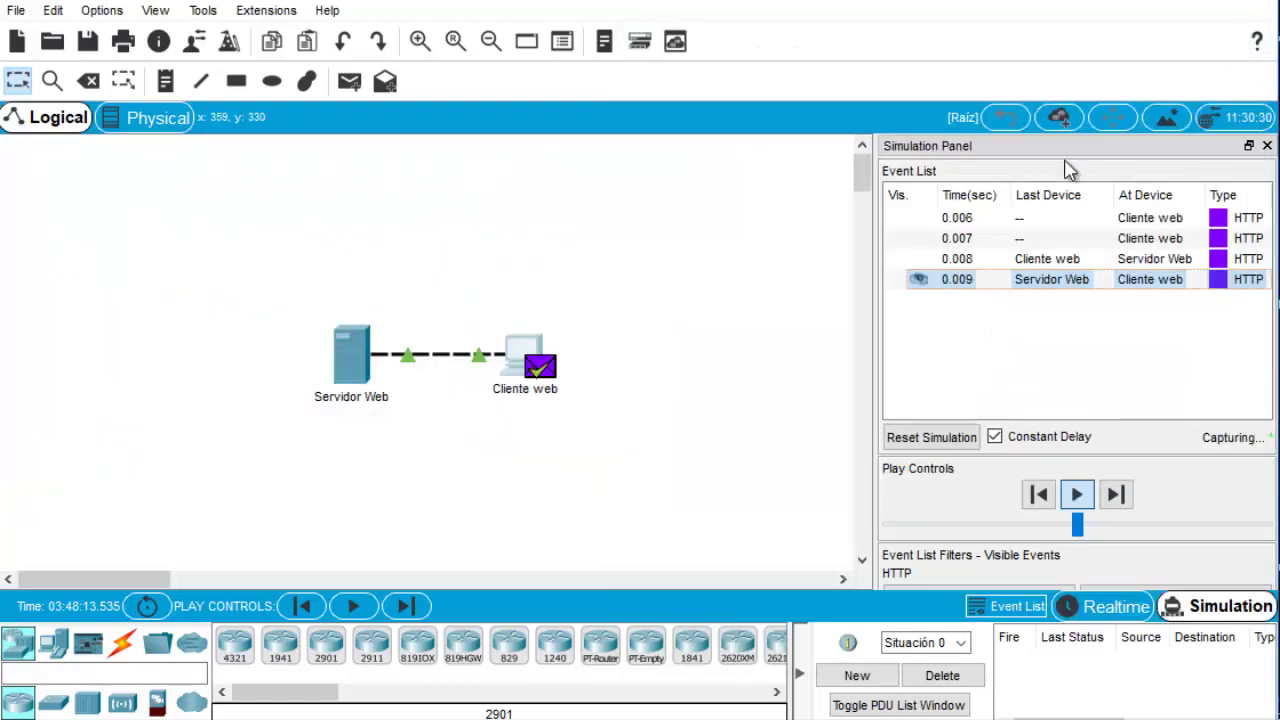
{"action": "left_click", "coordinate": [983, 243]}
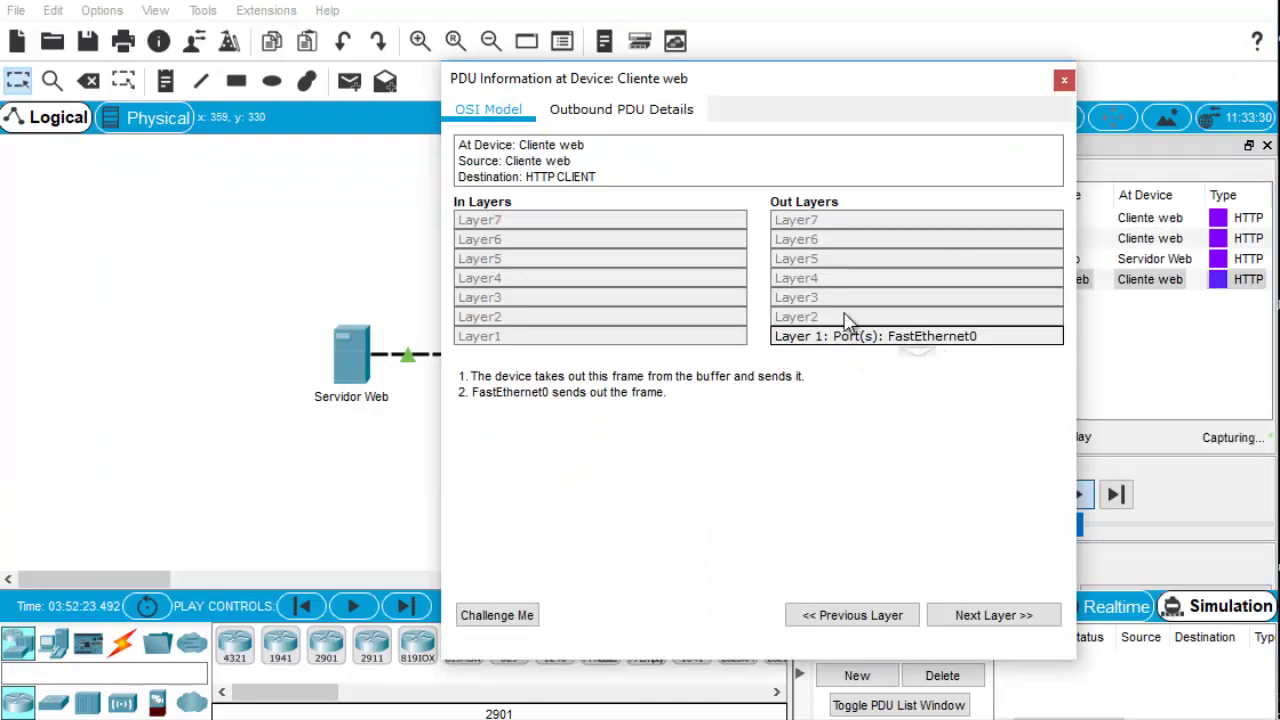
{"action": "left_click", "coordinate": [1064, 80]}
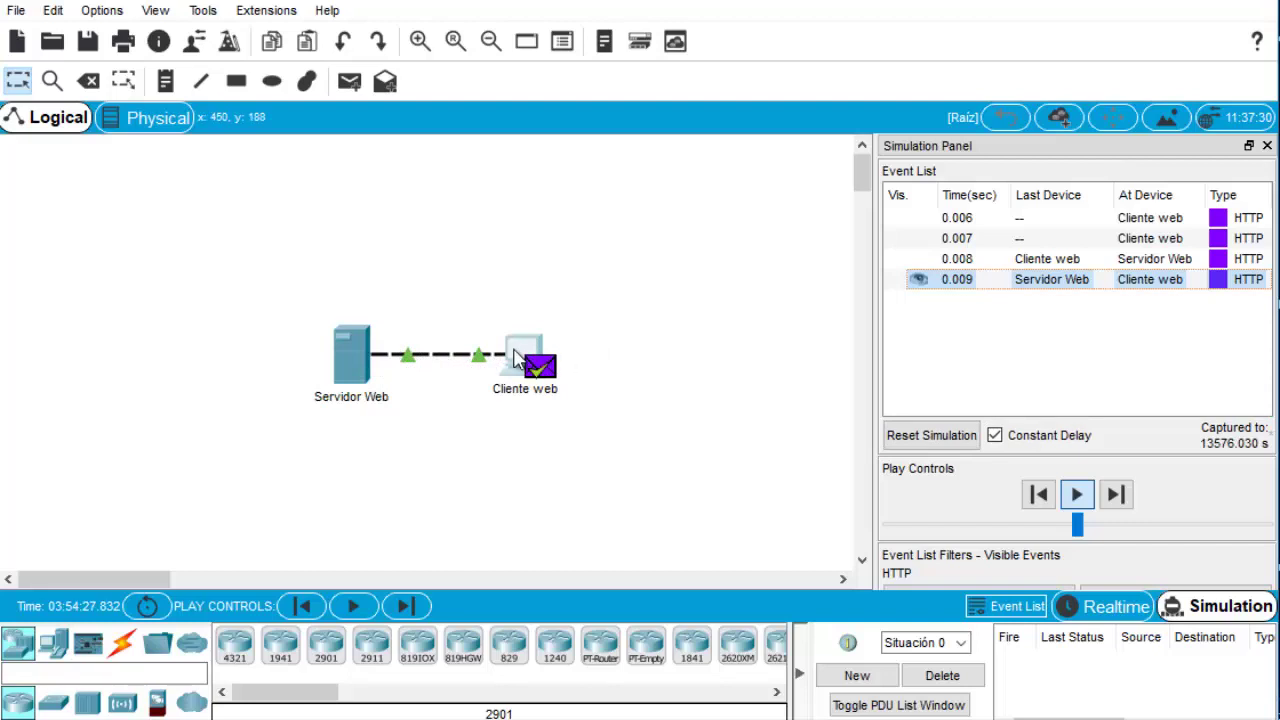
{"action": "left_click", "coordinate": [1134, 240]}
{"action": "left_click", "coordinate": [1140, 279]}
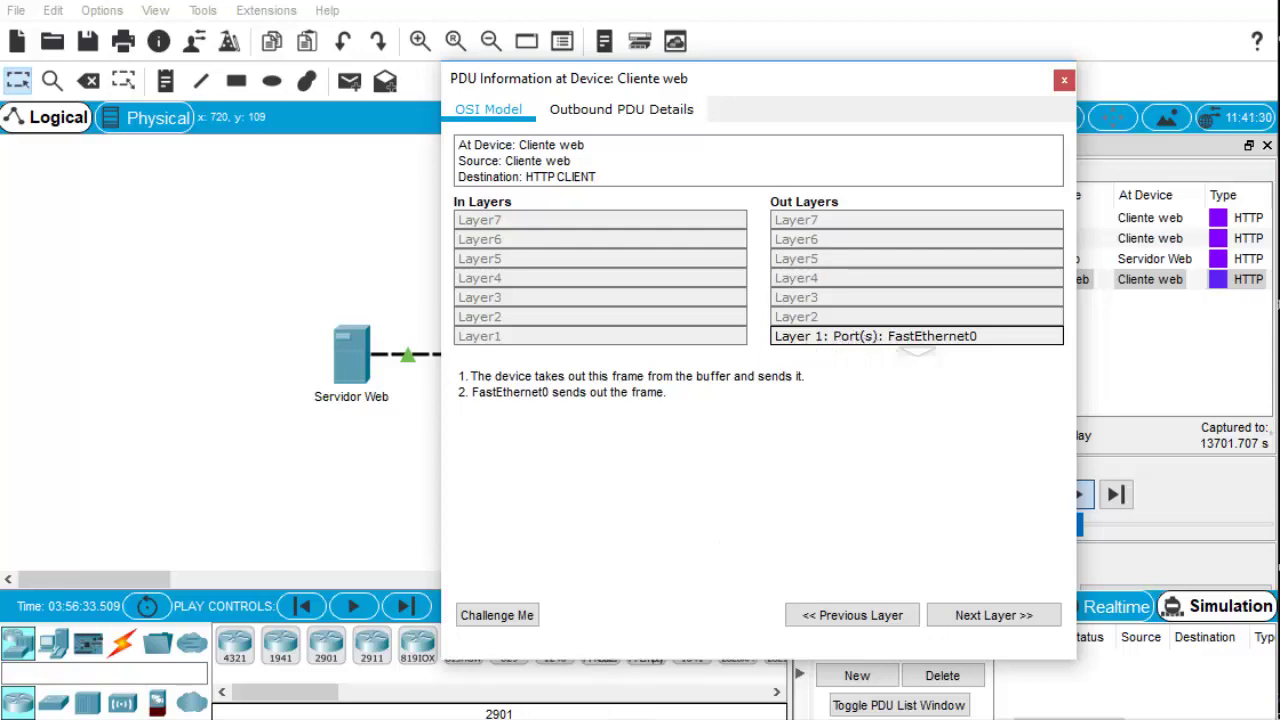
Bring back the activity instructions and read item h through its question comparing Capas de entrada with Capas de salida.
{"action": "mouse_move", "coordinate": [415, 716]}
{"action": "left_click", "coordinate": [230, 688]}
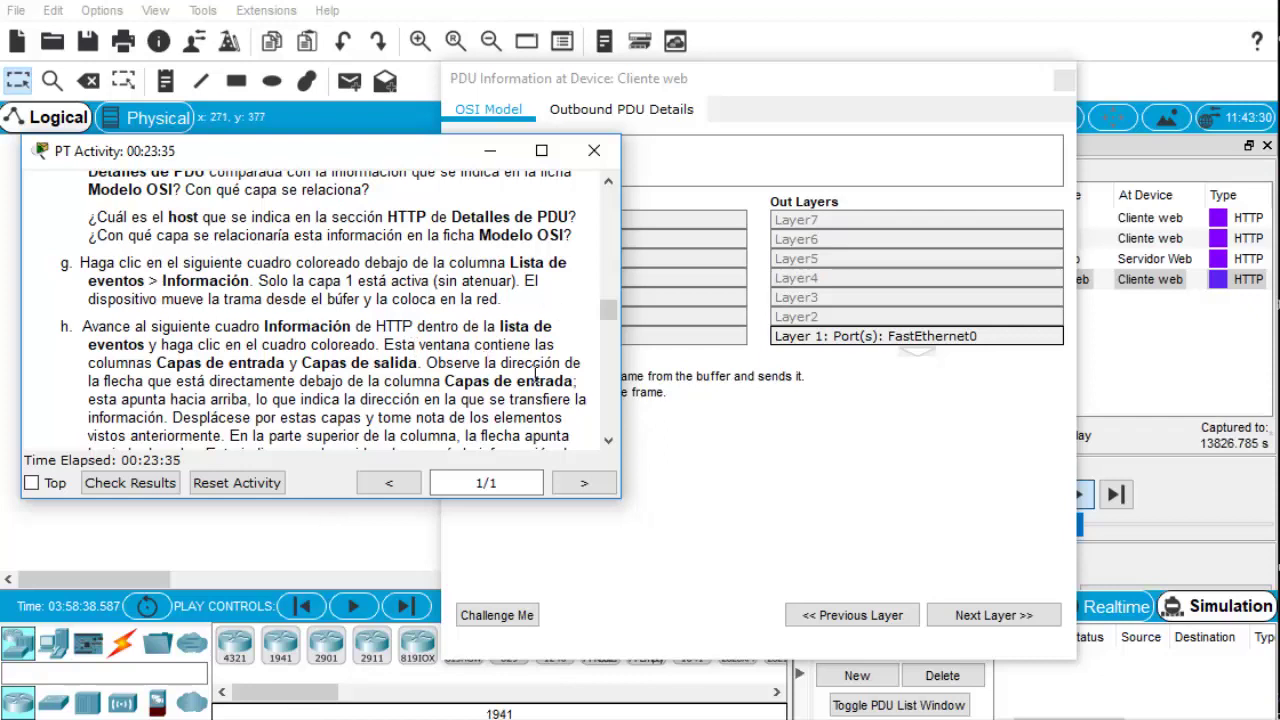
{"action": "left_click", "coordinate": [608, 442]}
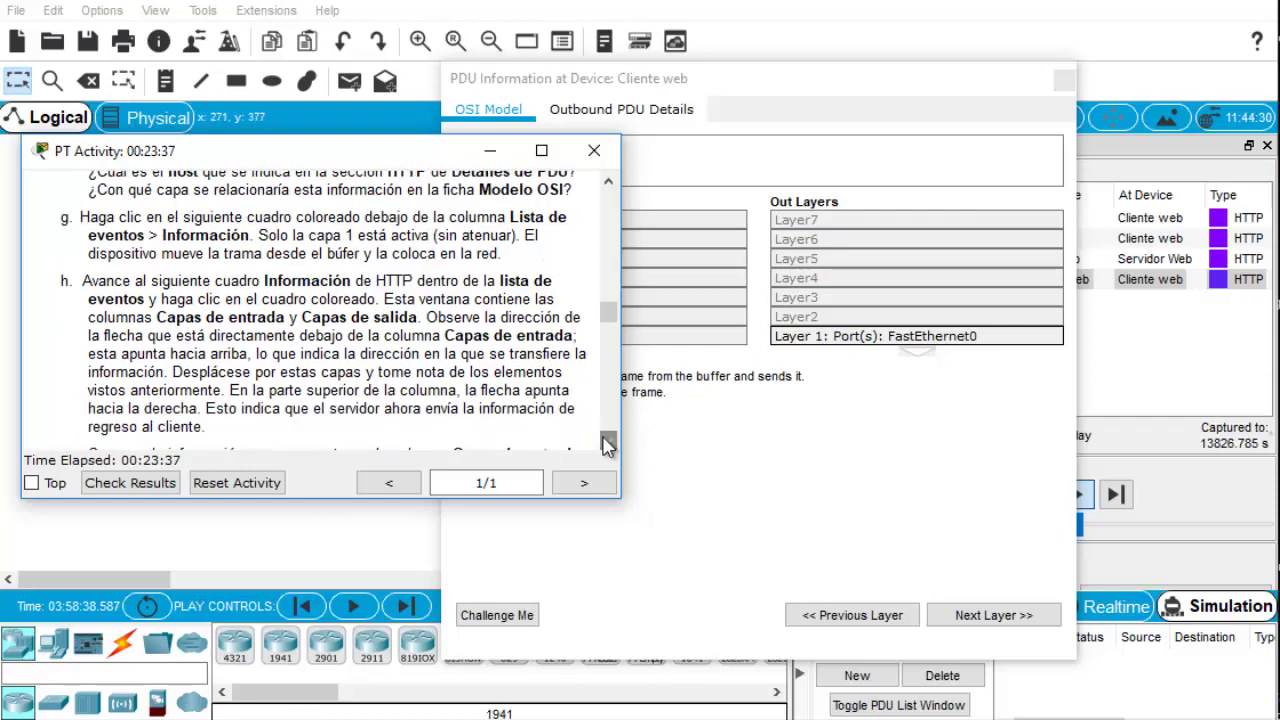
{"action": "left_click", "coordinate": [608, 442]}
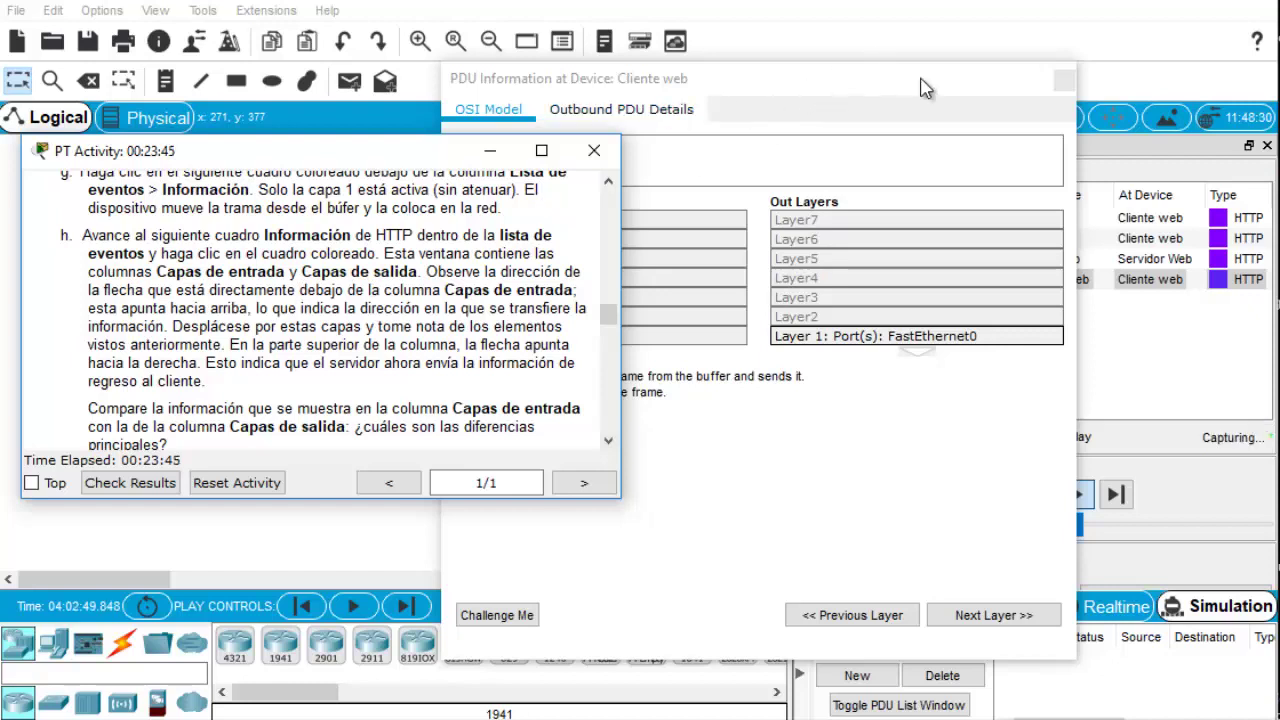
Replace the Cliente web PDU information with that of the 0.008 s event at Servidor Web and reposition its window.
{"action": "left_click", "coordinate": [1063, 80]}
{"action": "left_click", "coordinate": [1064, 80]}
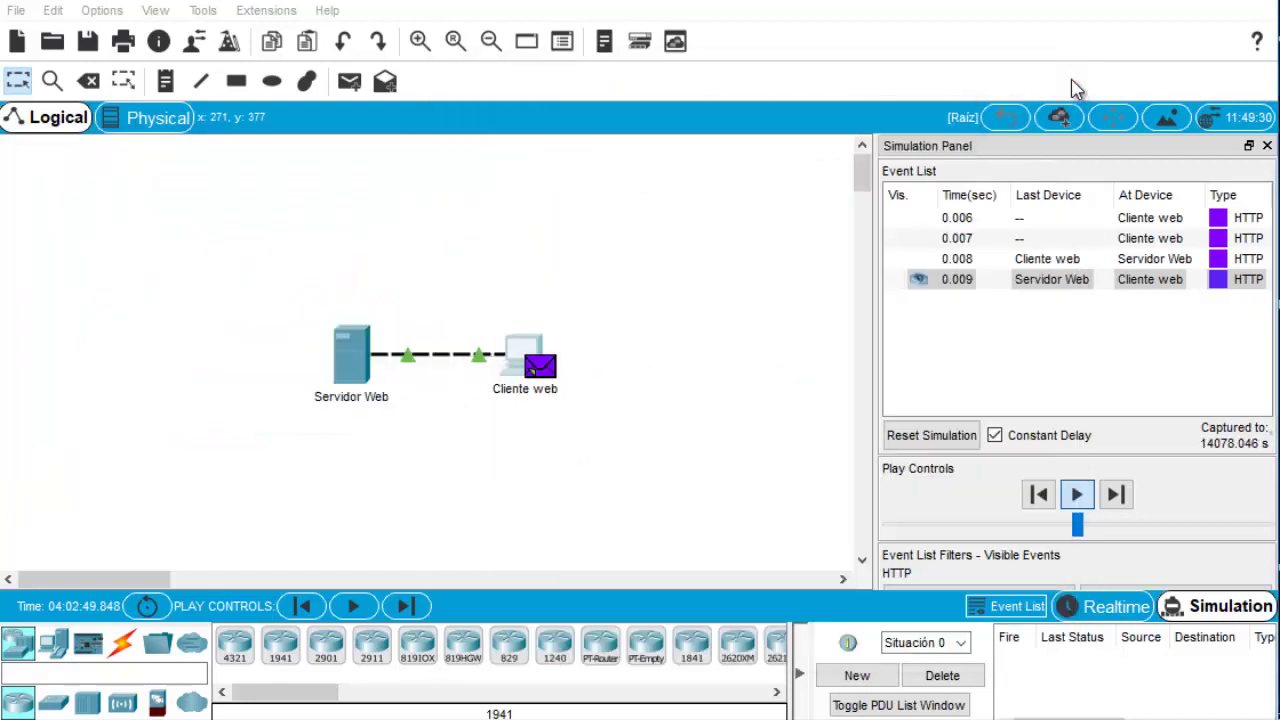
{"action": "left_click", "coordinate": [1140, 260]}
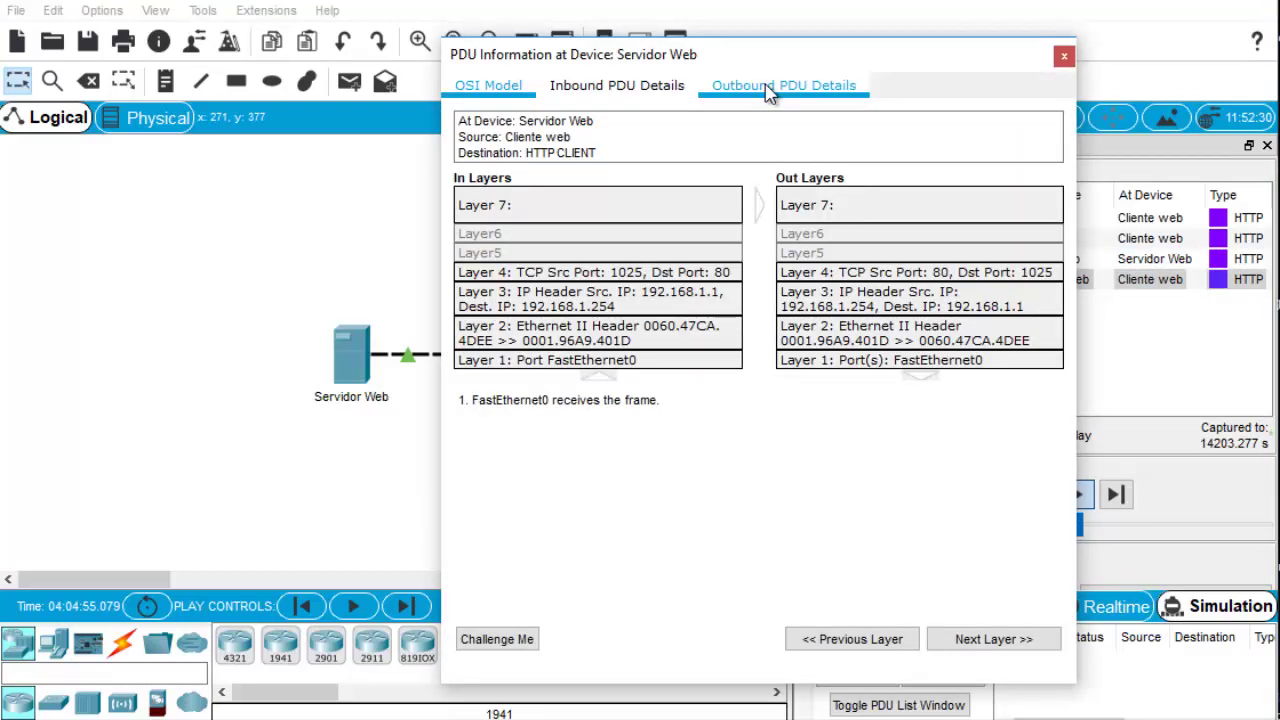
{"action": "left_click_drag", "start_coordinate": [758, 66], "coordinate": [858, 37]}
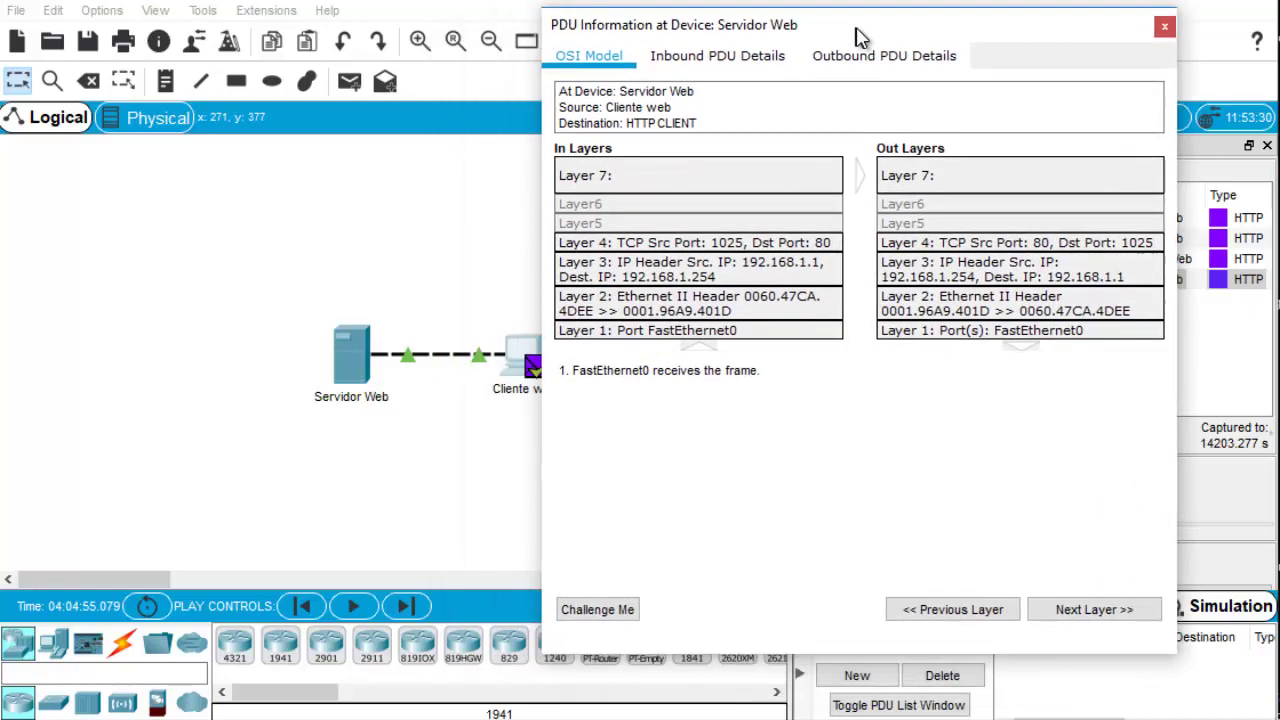
Reread item h and move the instructions window clear of the Servidor Web PDU's upper layers.
{"action": "left_click", "coordinate": [455, 719]}
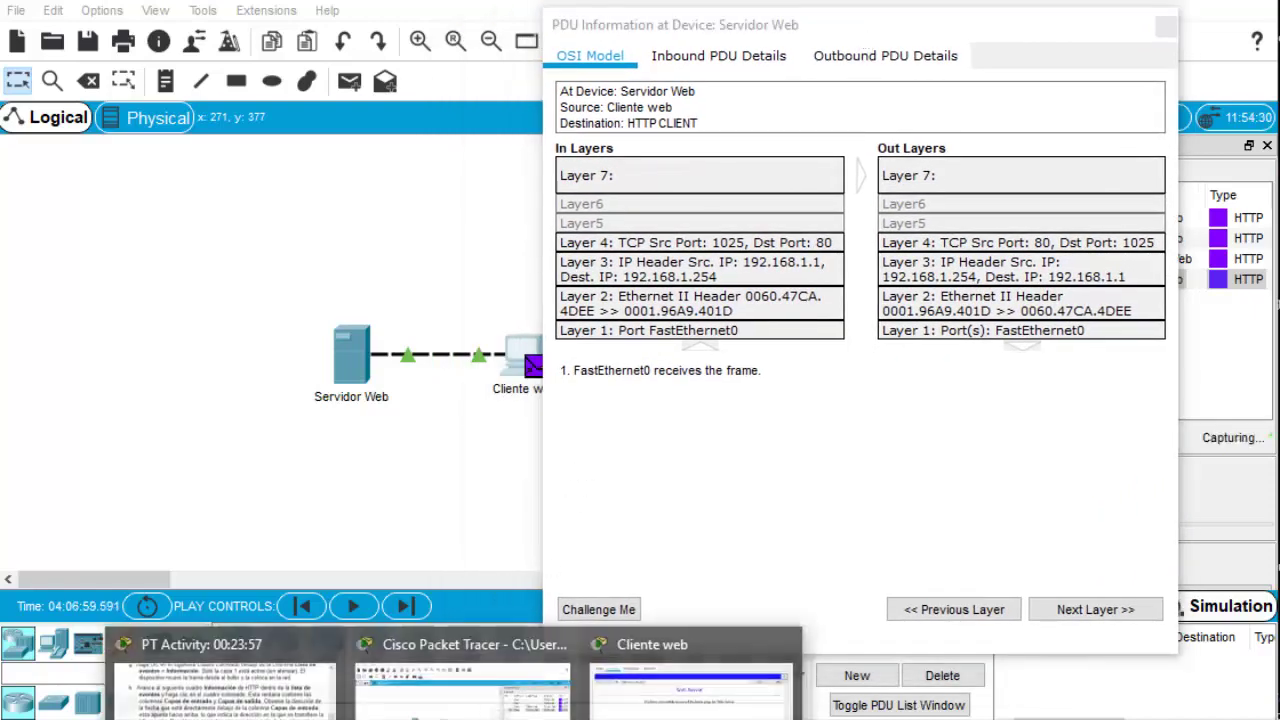
{"action": "left_click", "coordinate": [225, 680]}
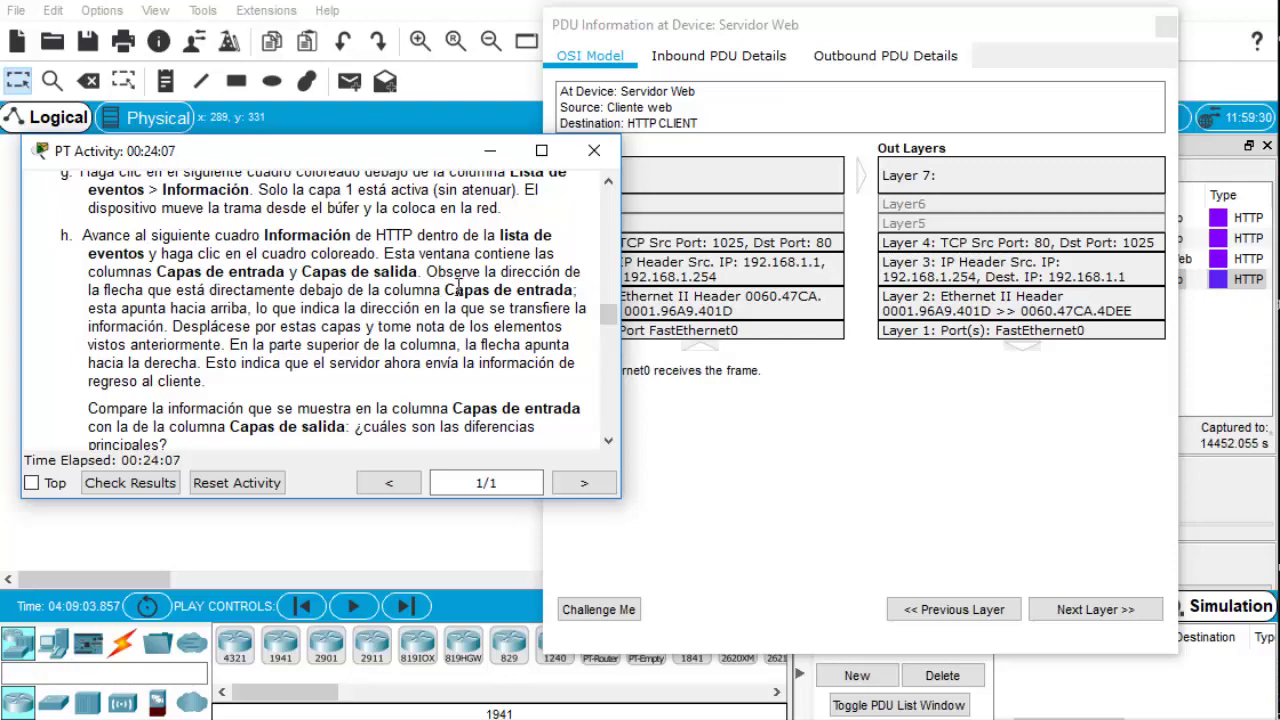
{"action": "left_click_drag", "start_coordinate": [411, 162], "coordinate": [400, 258]}
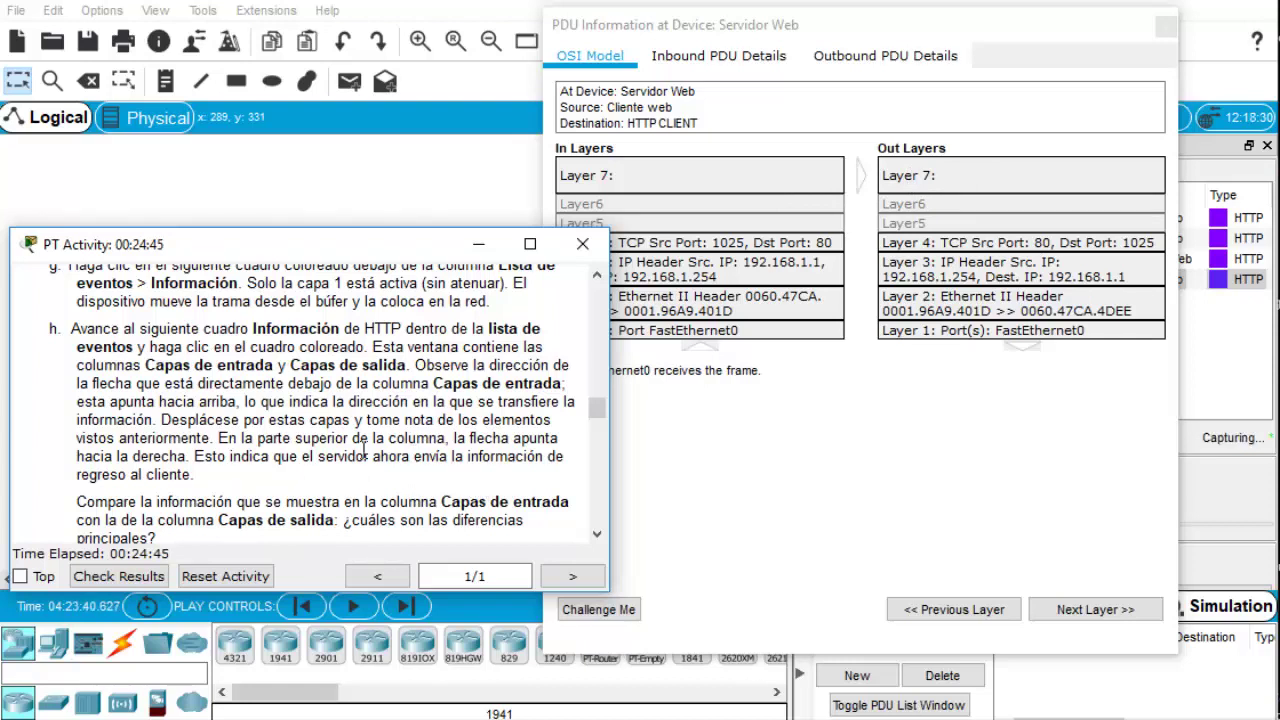
Show the inbound Layer 2, Layer 3 and Layer 4 descriptions of the Servidor Web PDU in turn.
{"action": "left_click", "coordinate": [765, 435]}
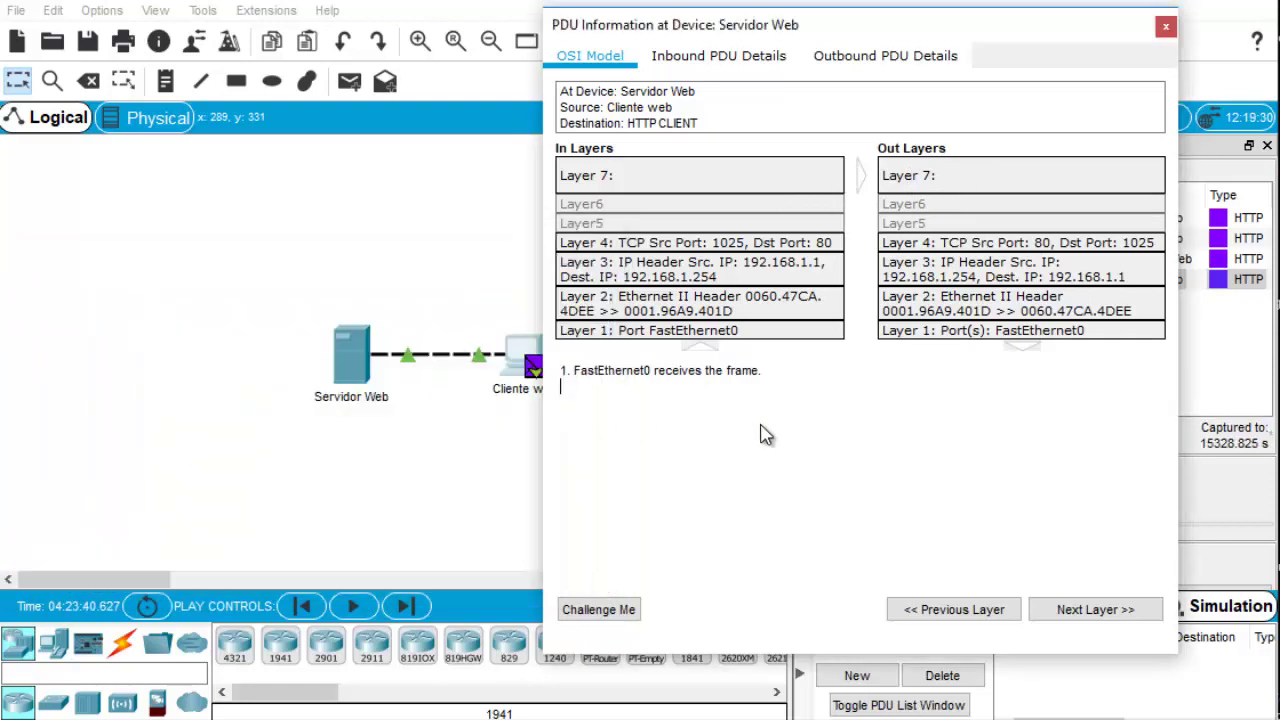
{"action": "left_click", "coordinate": [657, 303]}
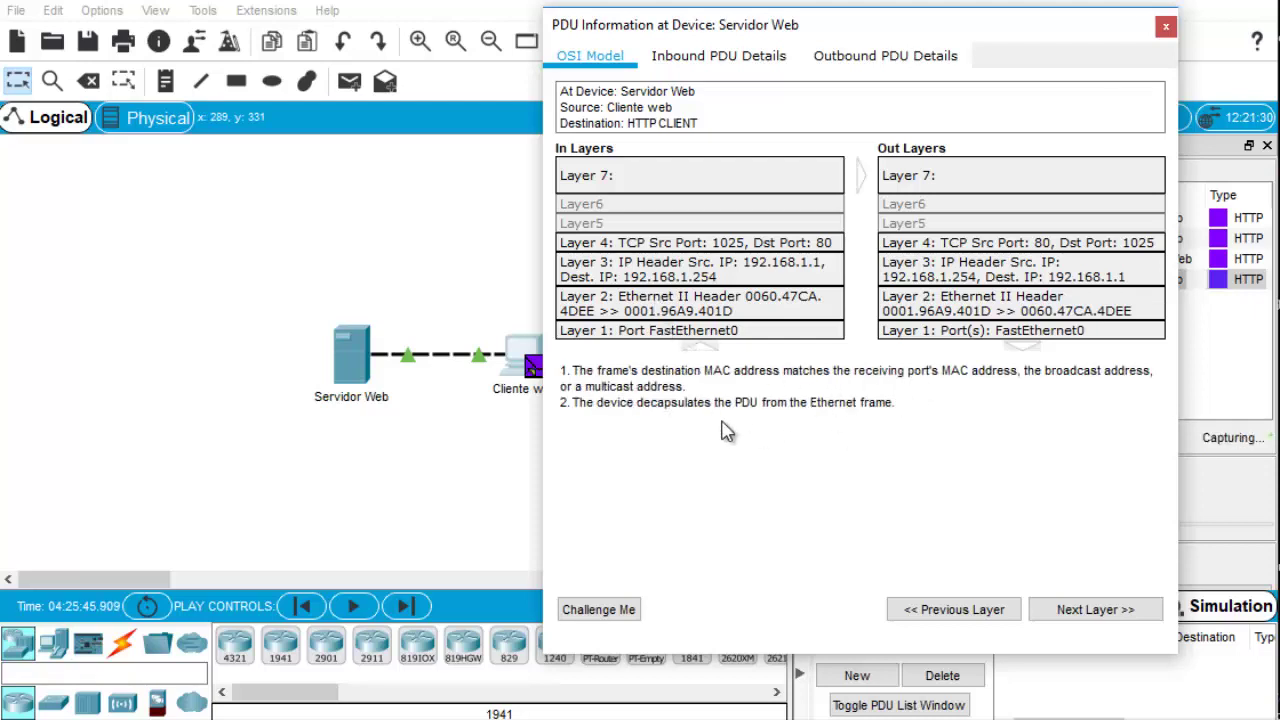
{"action": "left_click", "coordinate": [646, 280]}
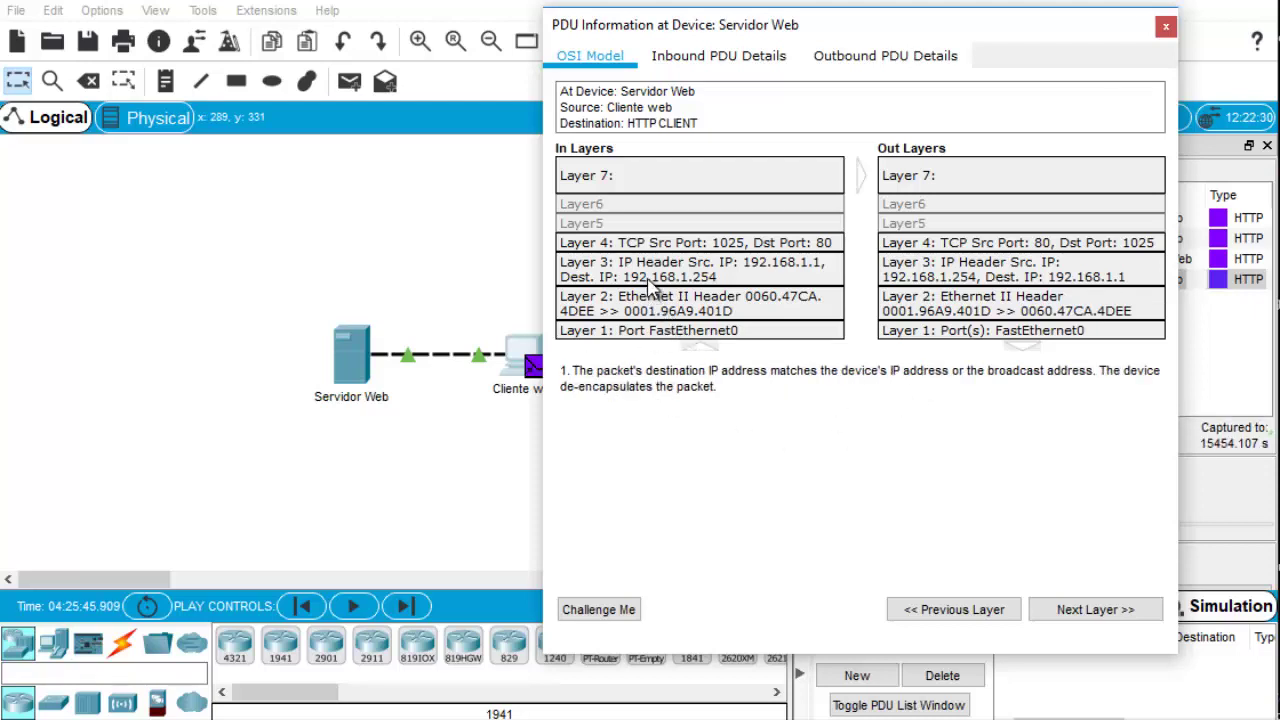
{"action": "left_click", "coordinate": [643, 248]}
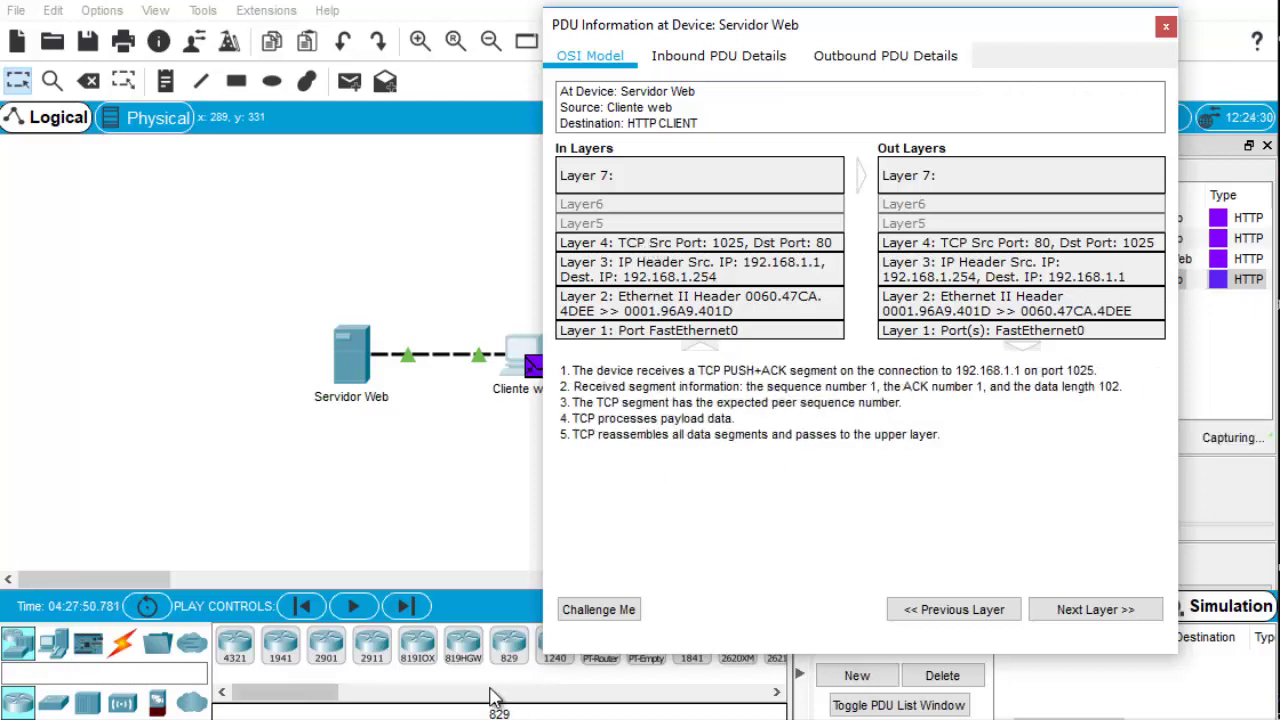
Bring back the activity instructions and reread item h's question on the main differences between Capas de entrada and Capas de salida.
{"action": "left_click", "coordinate": [252, 708]}
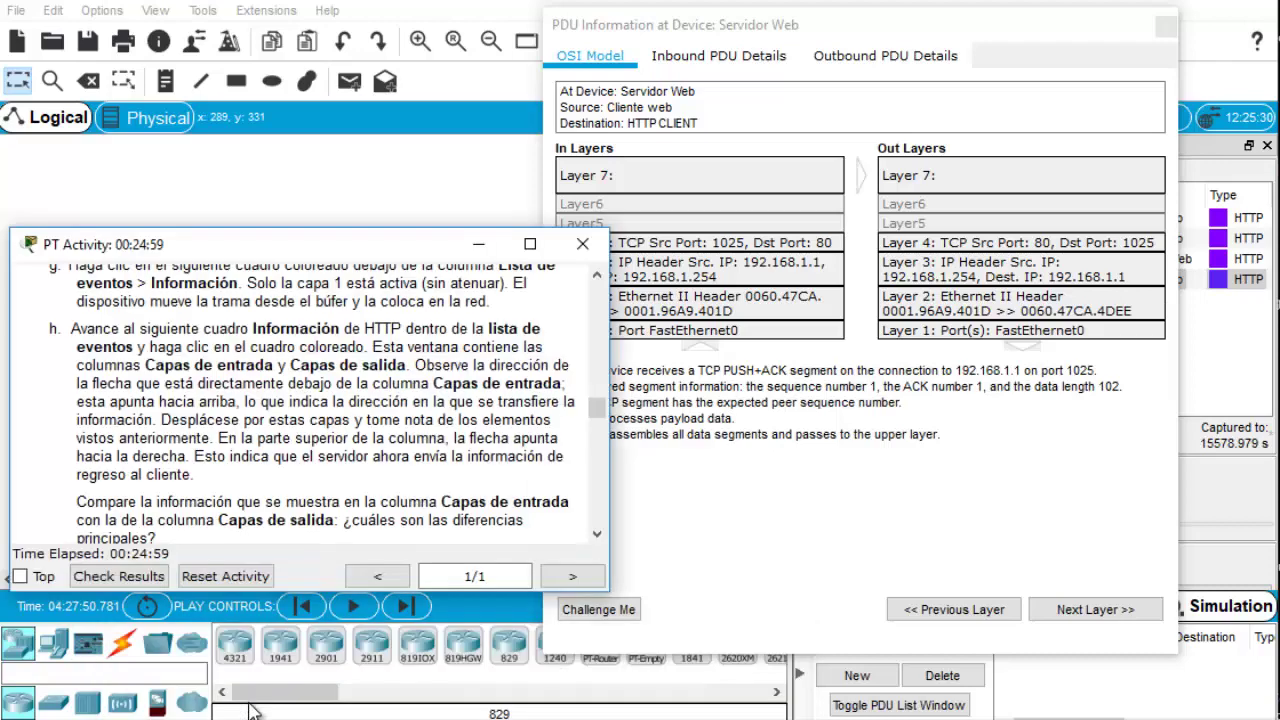
{"action": "left_click", "coordinate": [599, 538]}
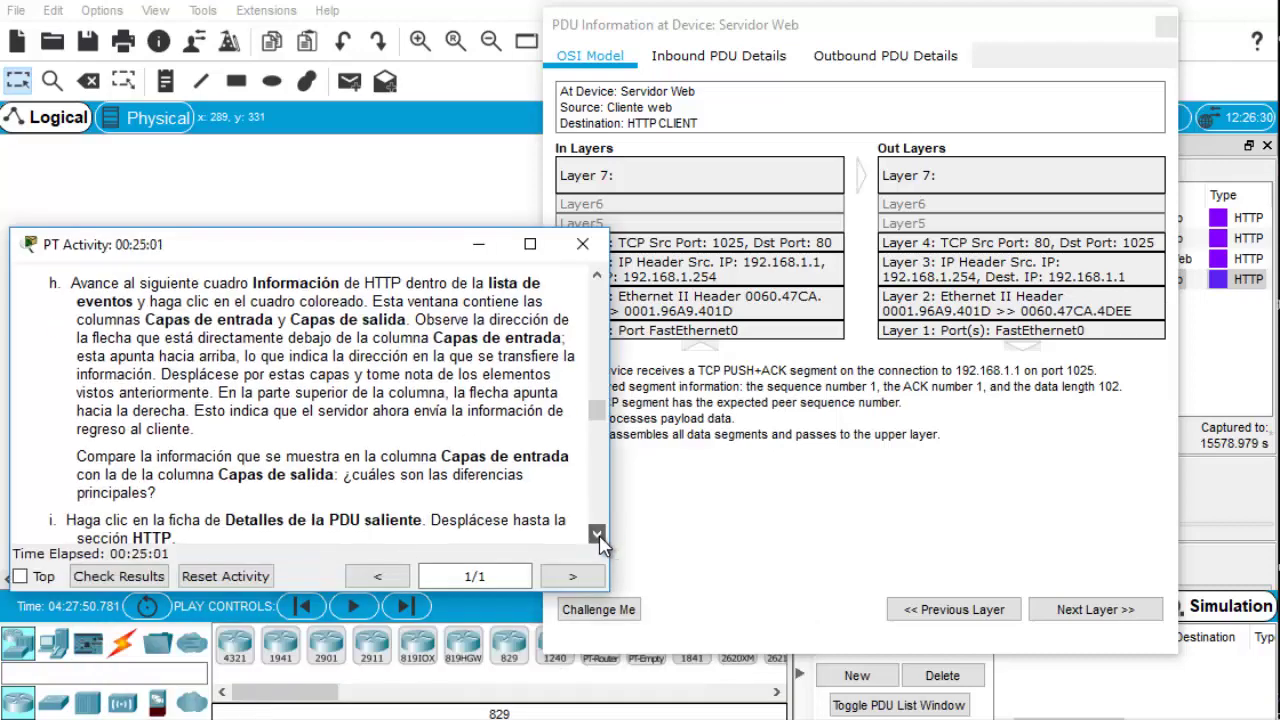
{"action": "left_click", "coordinate": [599, 538]}
{"action": "left_click", "coordinate": [599, 538]}
{"action": "left_click", "coordinate": [599, 538]}
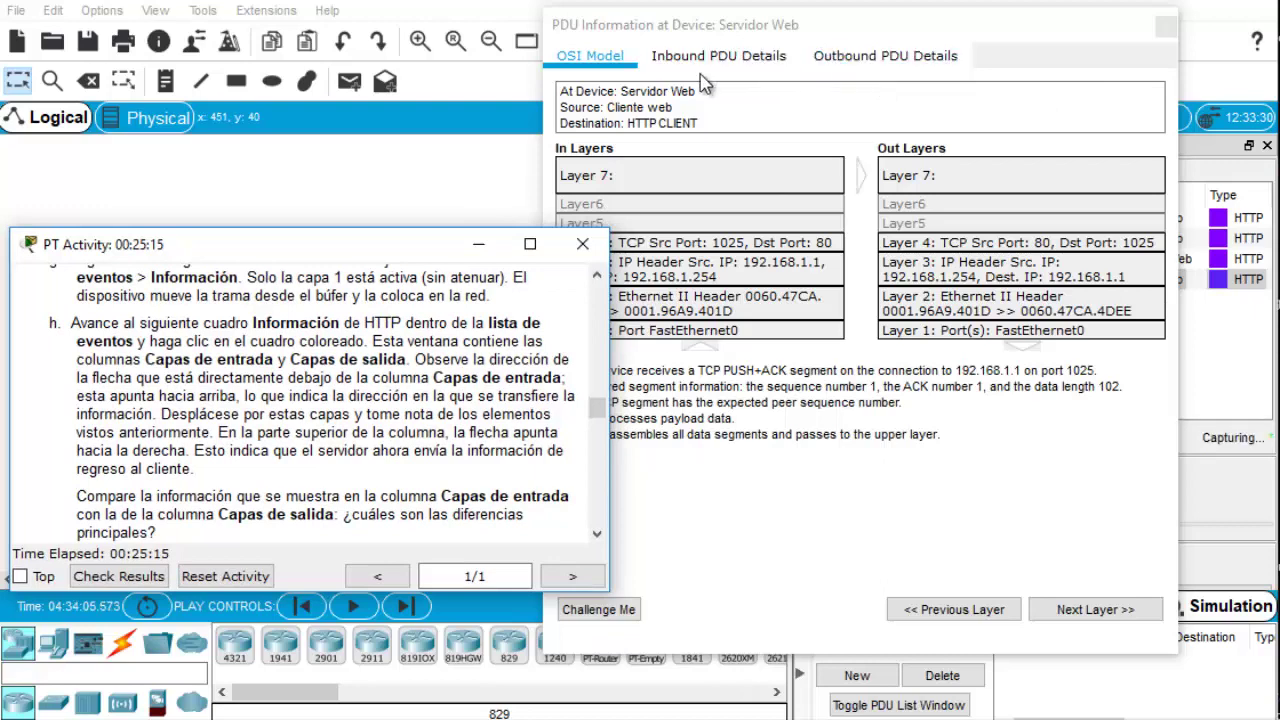
Compare the inbound and outbound PDU details at Servidor Web, then return to its OSI model view.
{"action": "left_click", "coordinate": [708, 60]}
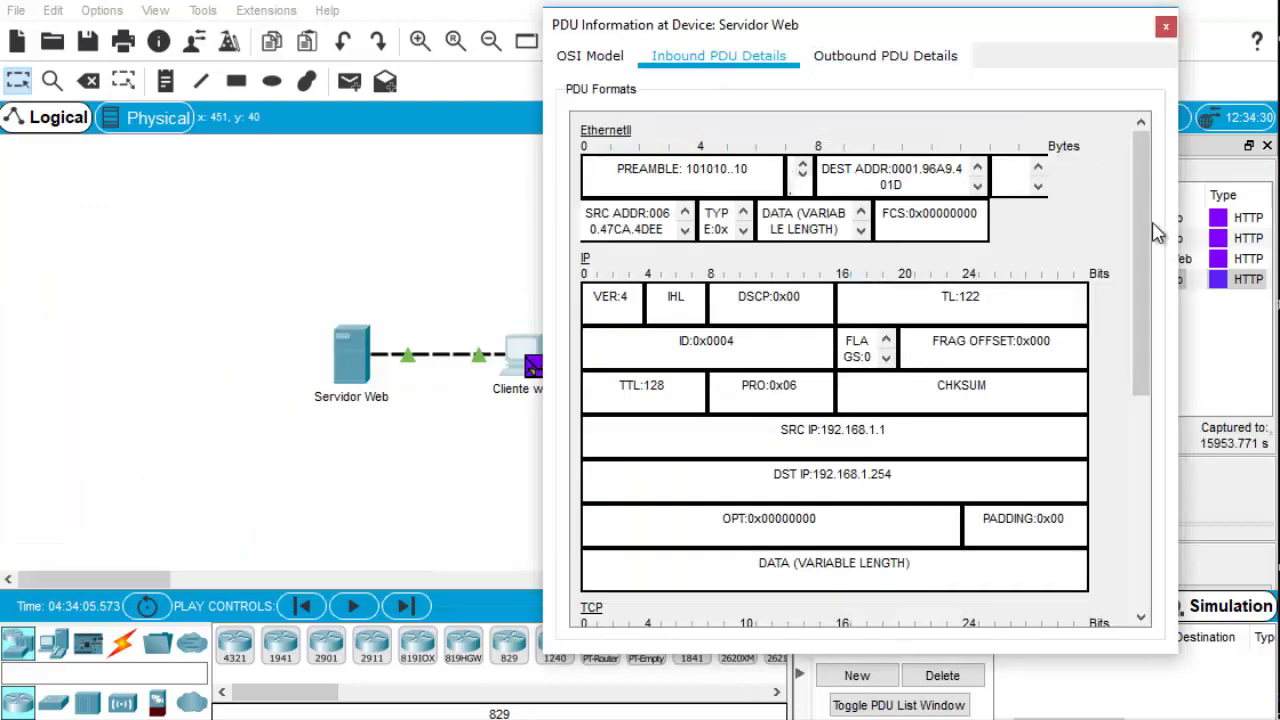
{"action": "left_click", "coordinate": [874, 58]}
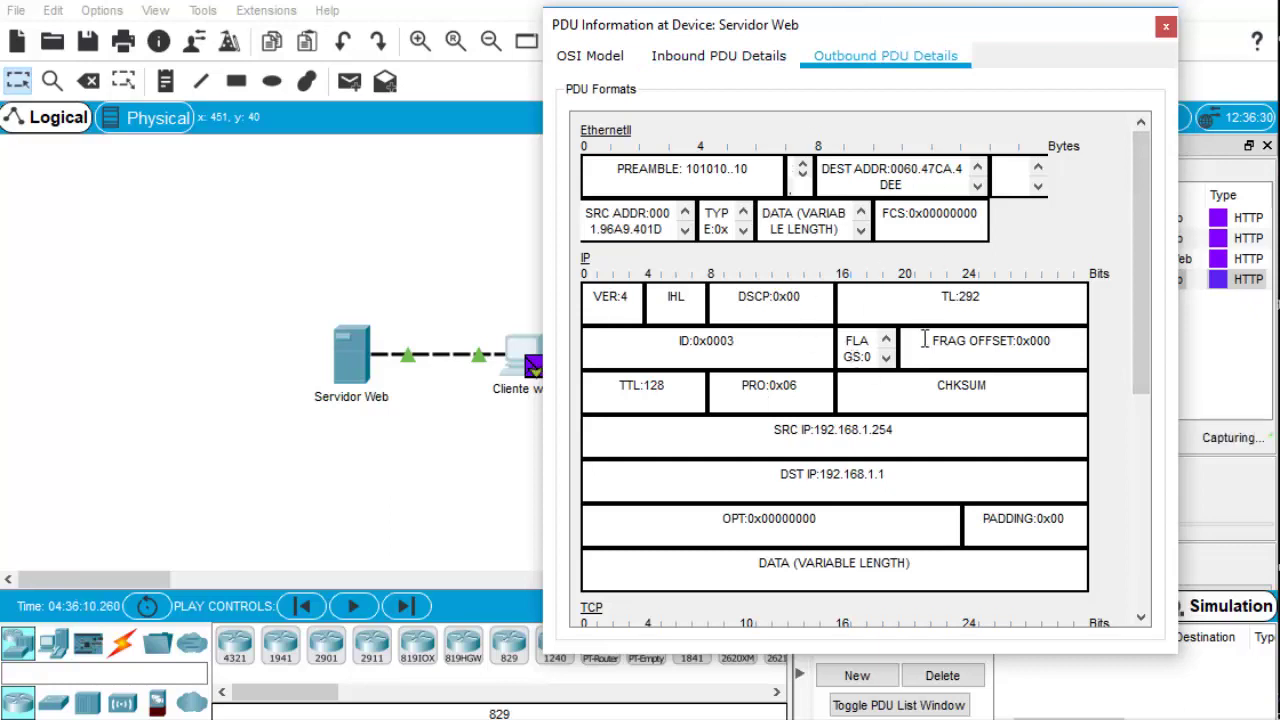
{"action": "left_click", "coordinate": [572, 62]}
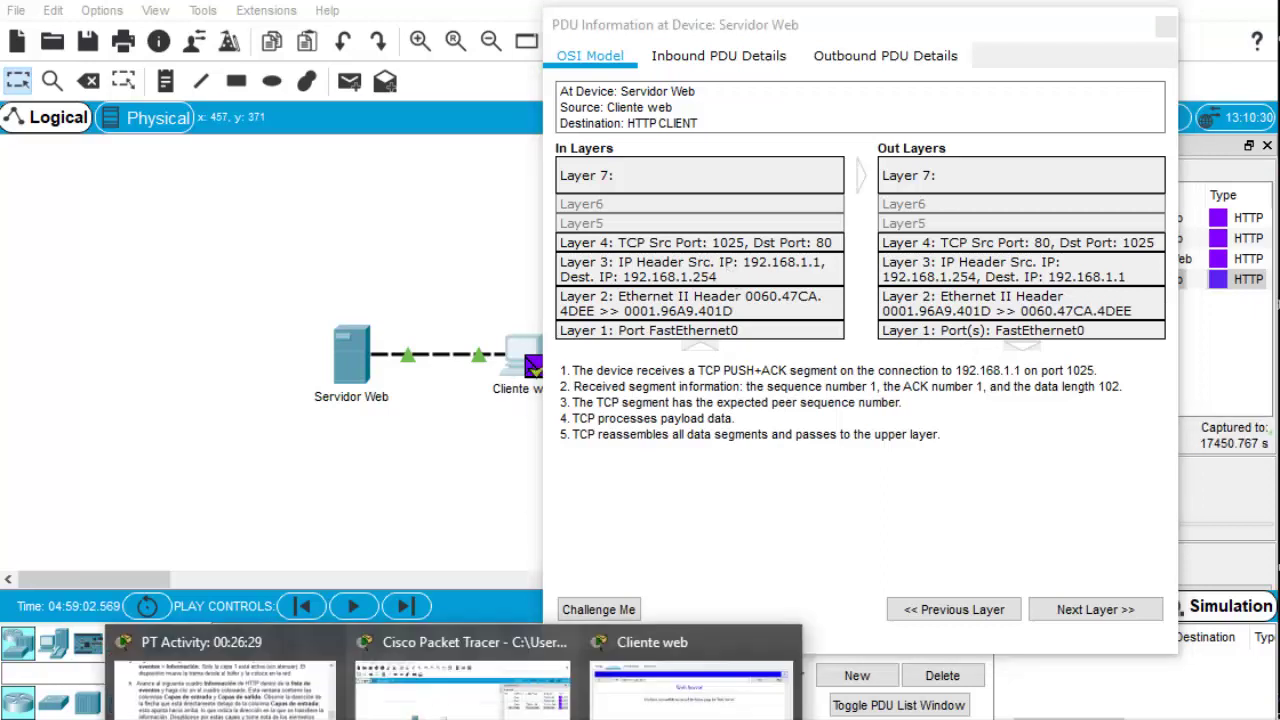
Read items i and j of the instructions and show the HTTP section of Servidor Web's outbound PDU details.
{"action": "left_click", "coordinate": [255, 685]}
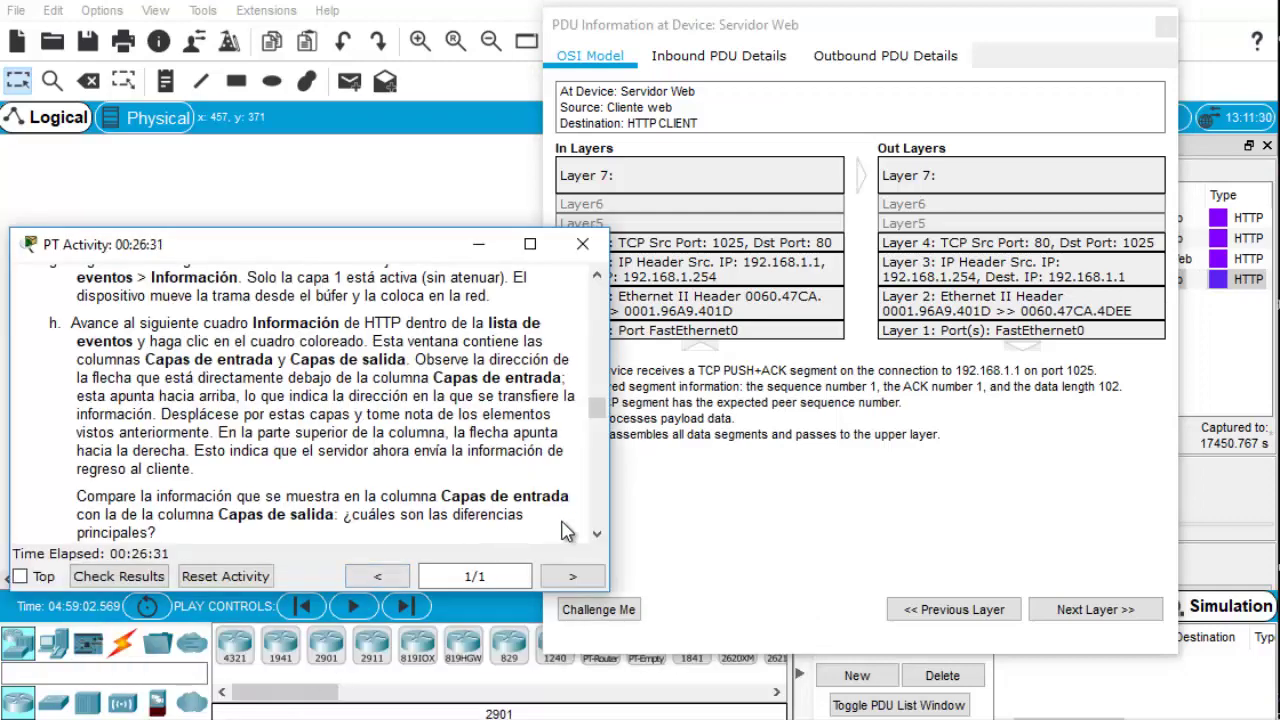
{"action": "scroll", "coordinate": [597, 536], "scroll_direction": "down", "scroll_amount": 3}
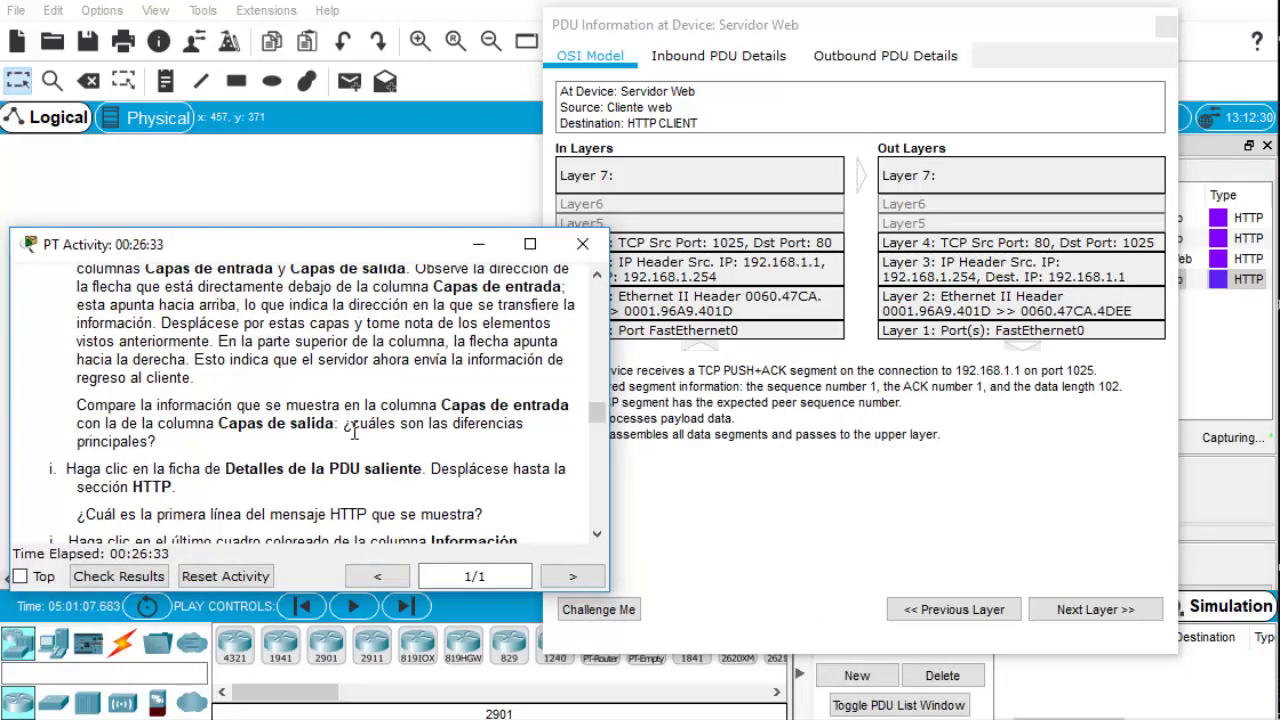
{"action": "left_click", "coordinate": [600, 538]}
{"action": "left_click", "coordinate": [600, 538]}
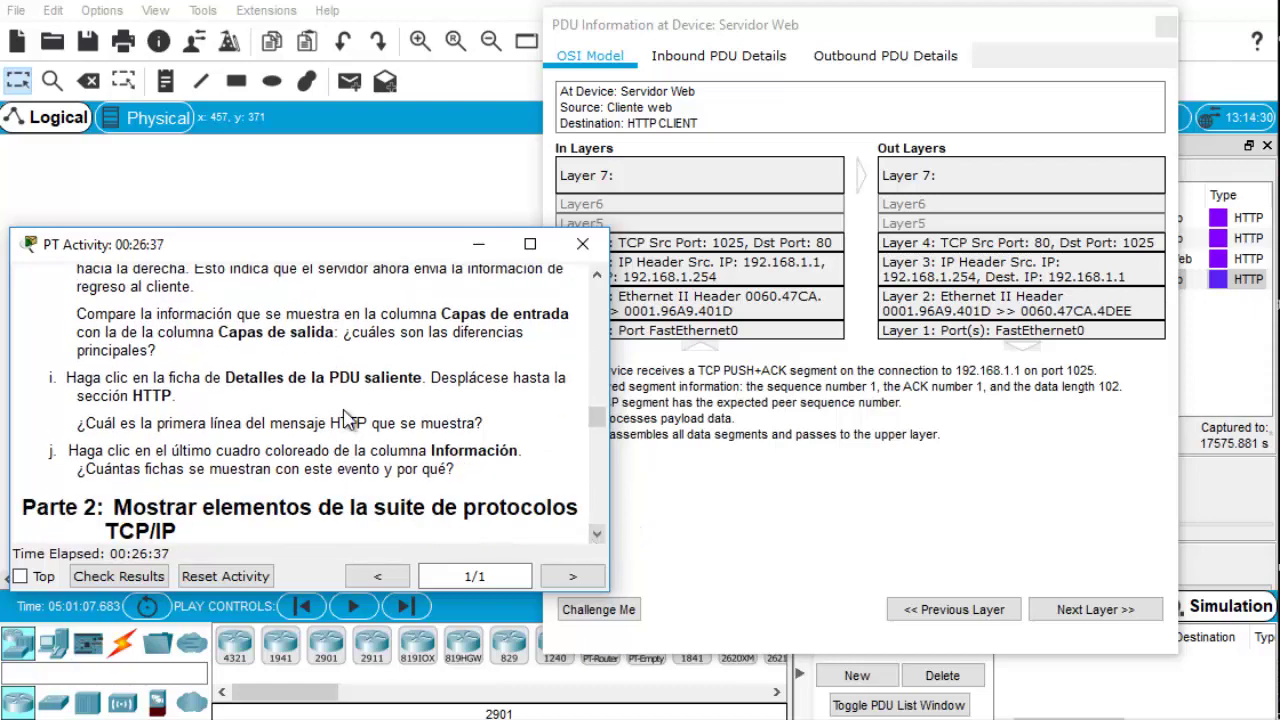
{"action": "left_click", "coordinate": [910, 60]}
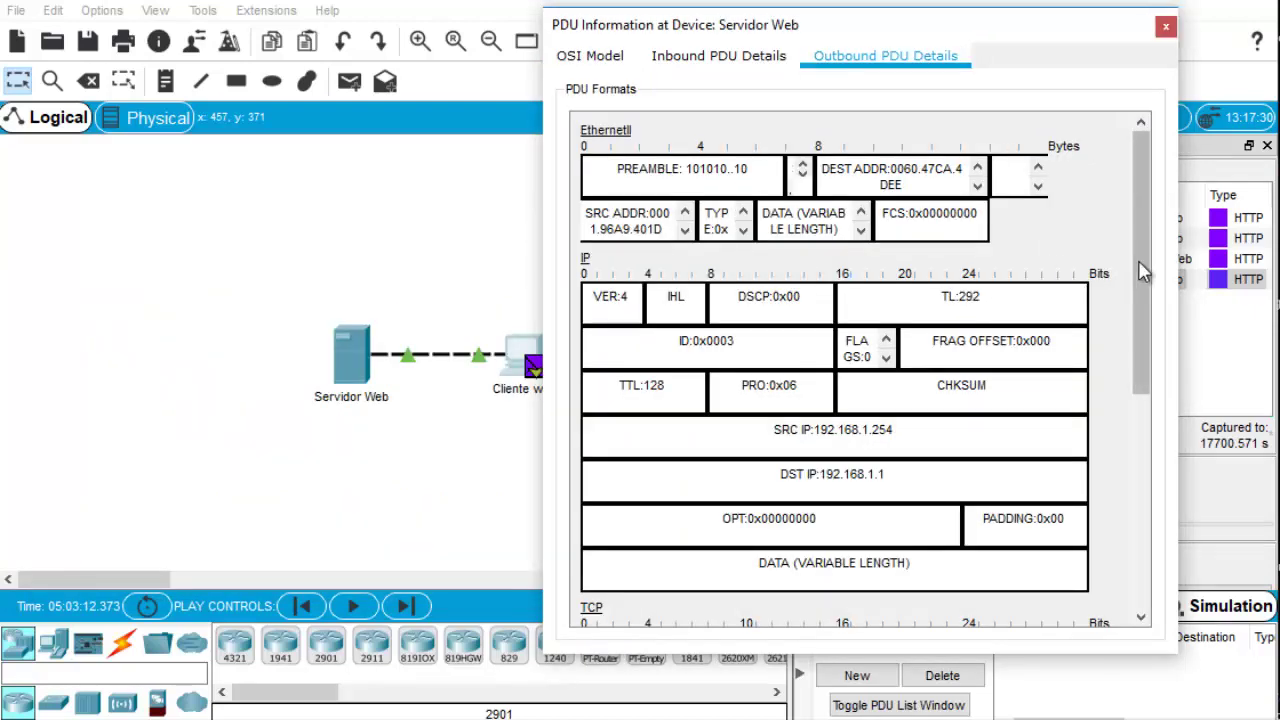
{"action": "left_click_drag", "start_coordinate": [1148, 273], "coordinate": [1143, 521]}
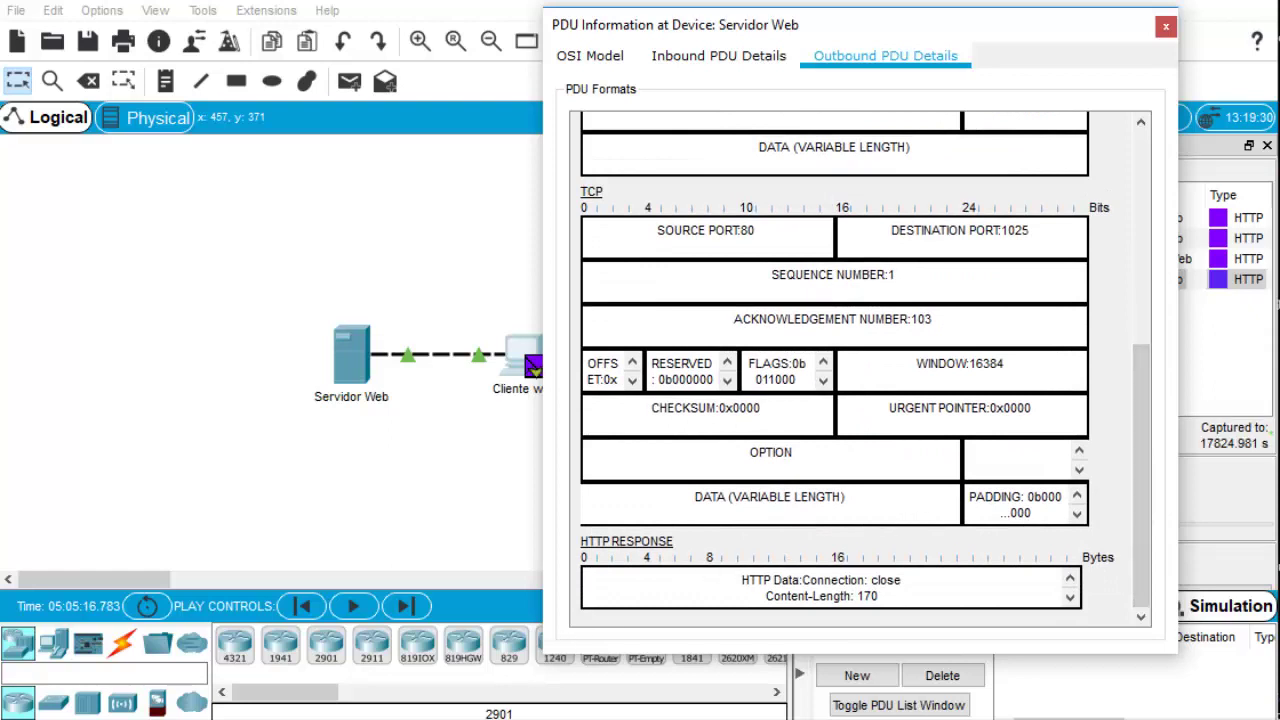
Reread item j and replace the Servidor Web PDU information with that of the 0.009 s HTTP event at Cliente web.
{"action": "left_click", "coordinate": [295, 714]}
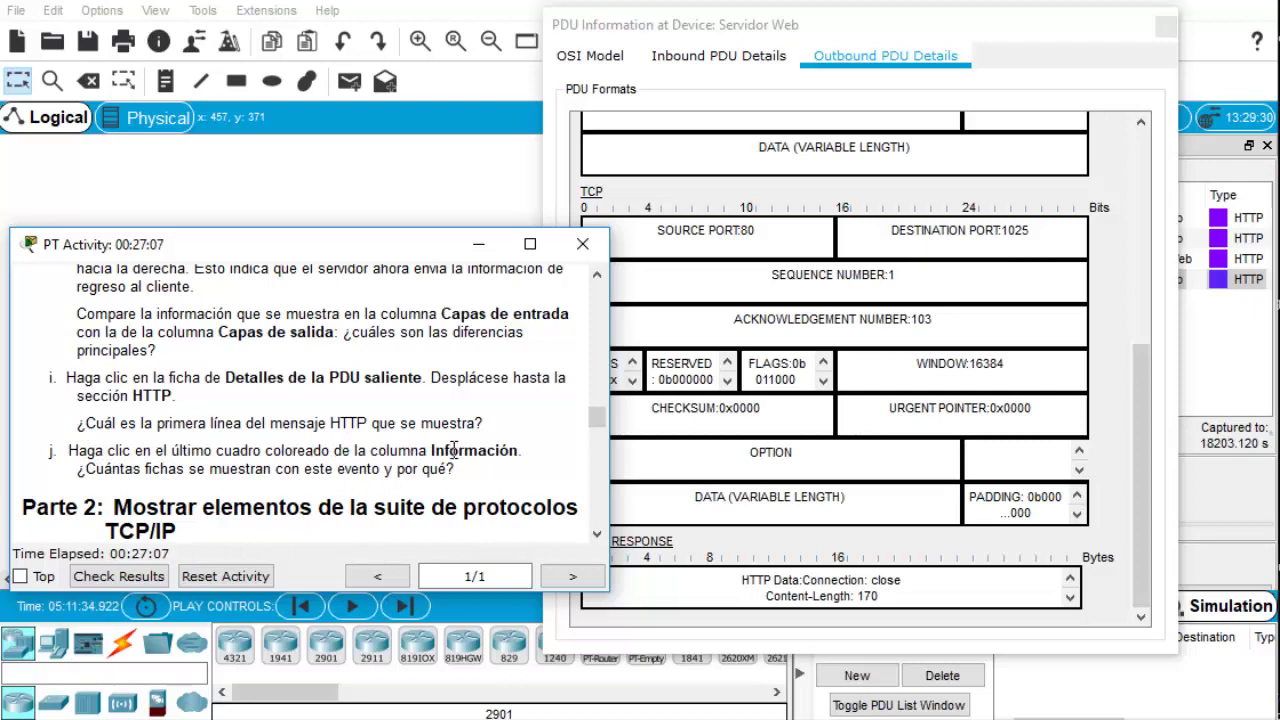
{"action": "left_click", "coordinate": [1166, 26]}
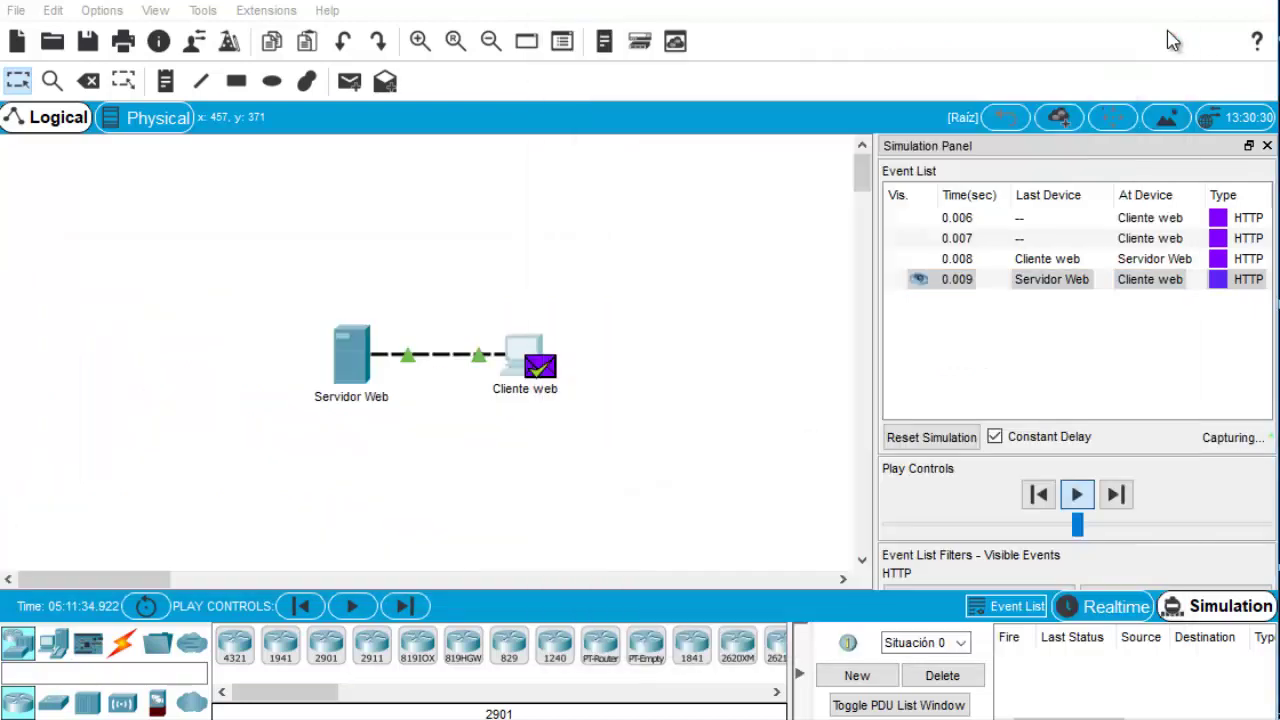
{"action": "left_click", "coordinate": [1188, 281]}
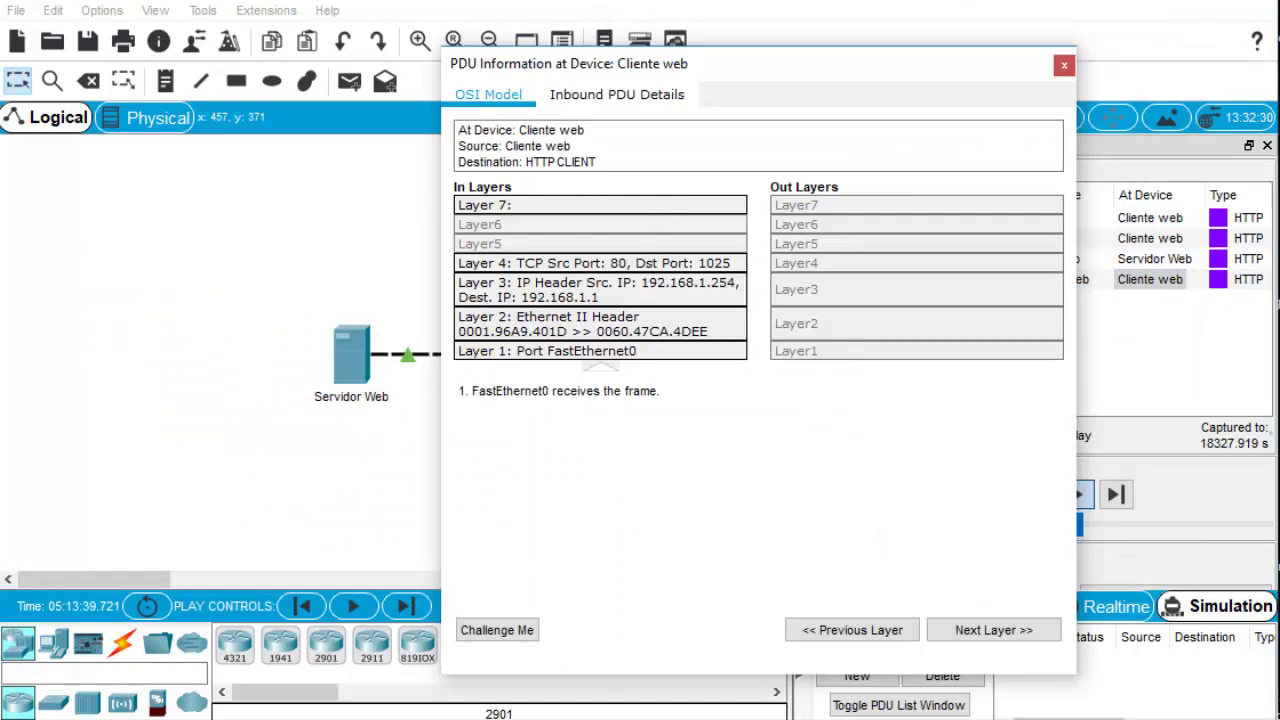
{"action": "left_click", "coordinate": [220, 680]}
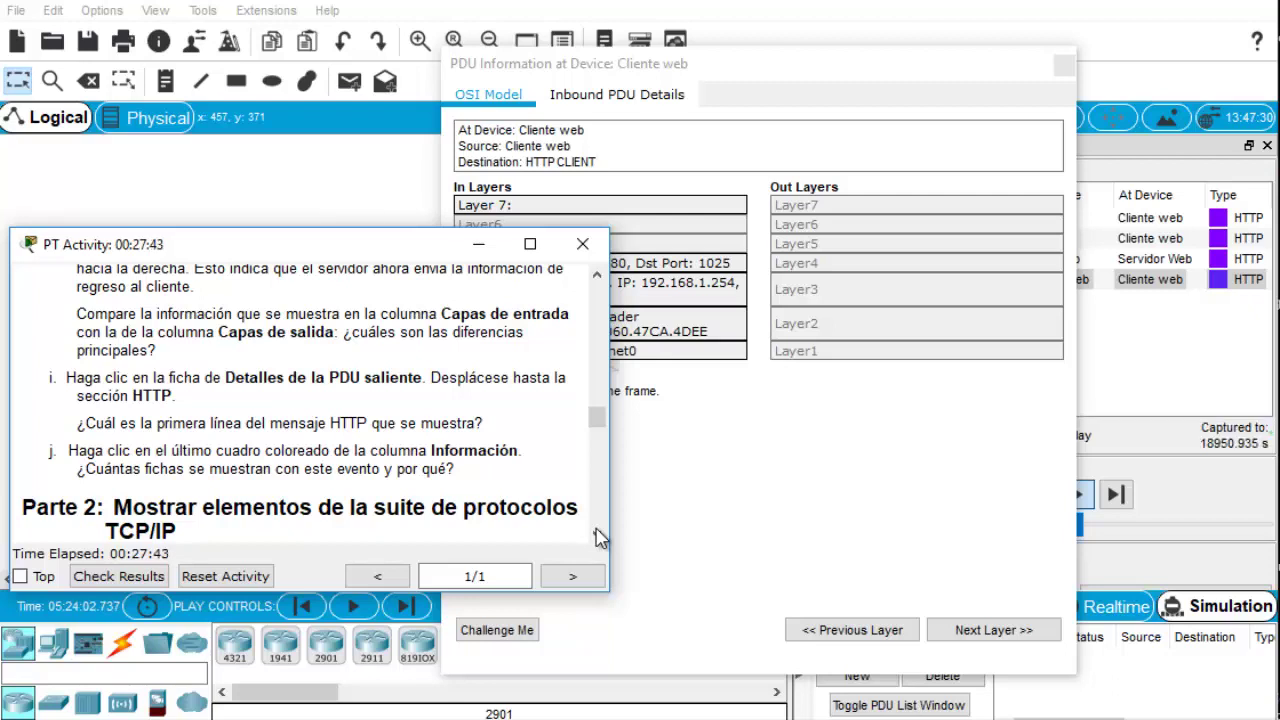
Close the Cliente web PDU information and read Parte 2, Paso 1 of the instructions through item b.
{"action": "left_click", "coordinate": [1064, 64]}
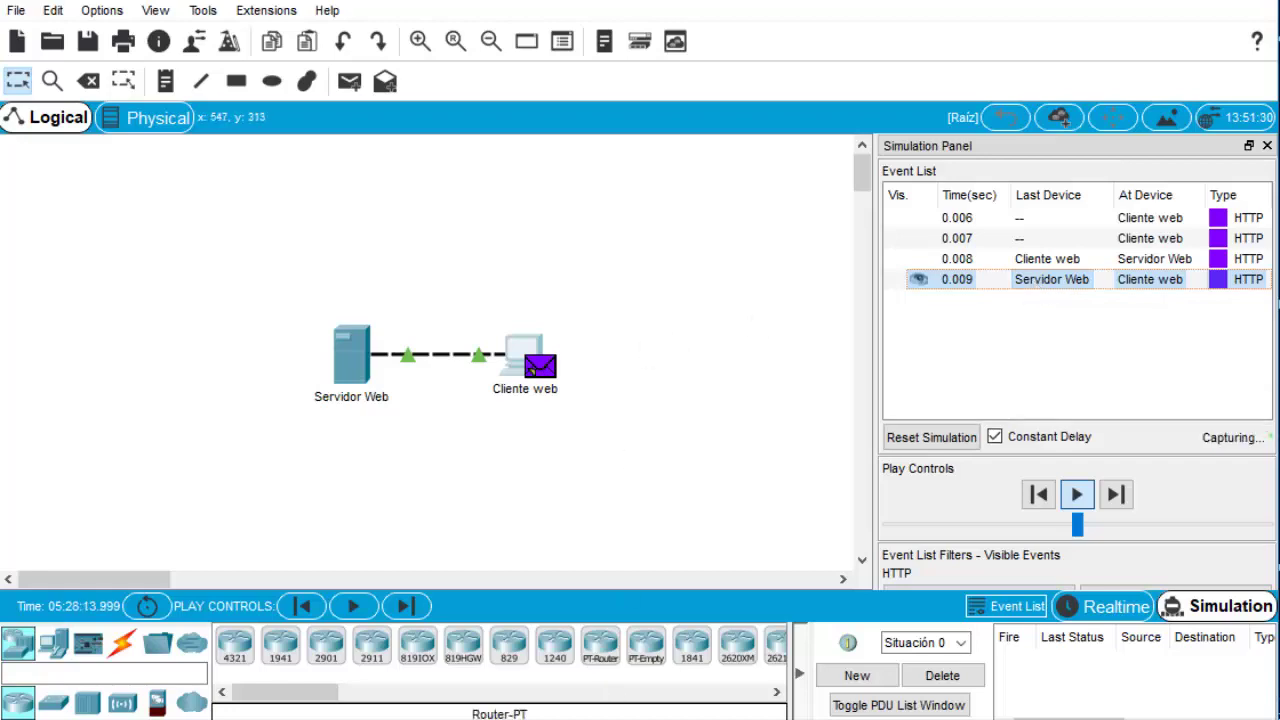
{"action": "left_click", "coordinate": [240, 675]}
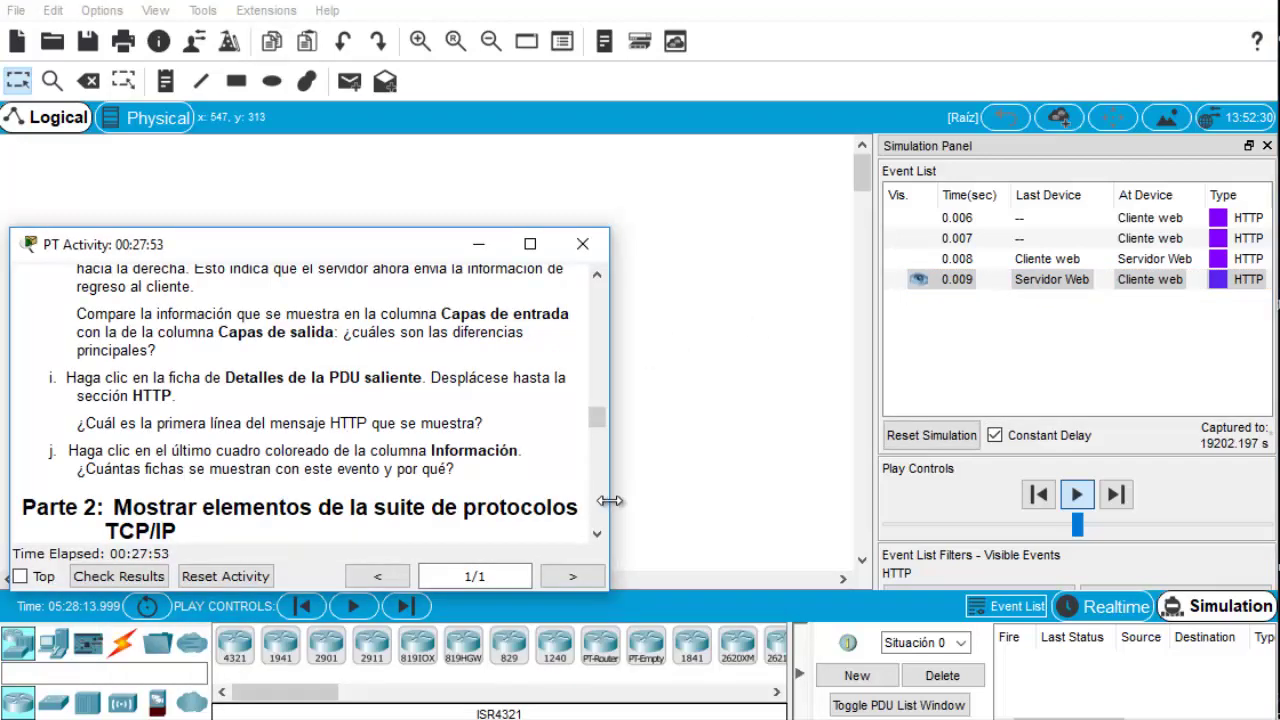
{"action": "left_click", "coordinate": [597, 535]}
{"action": "left_click", "coordinate": [597, 535]}
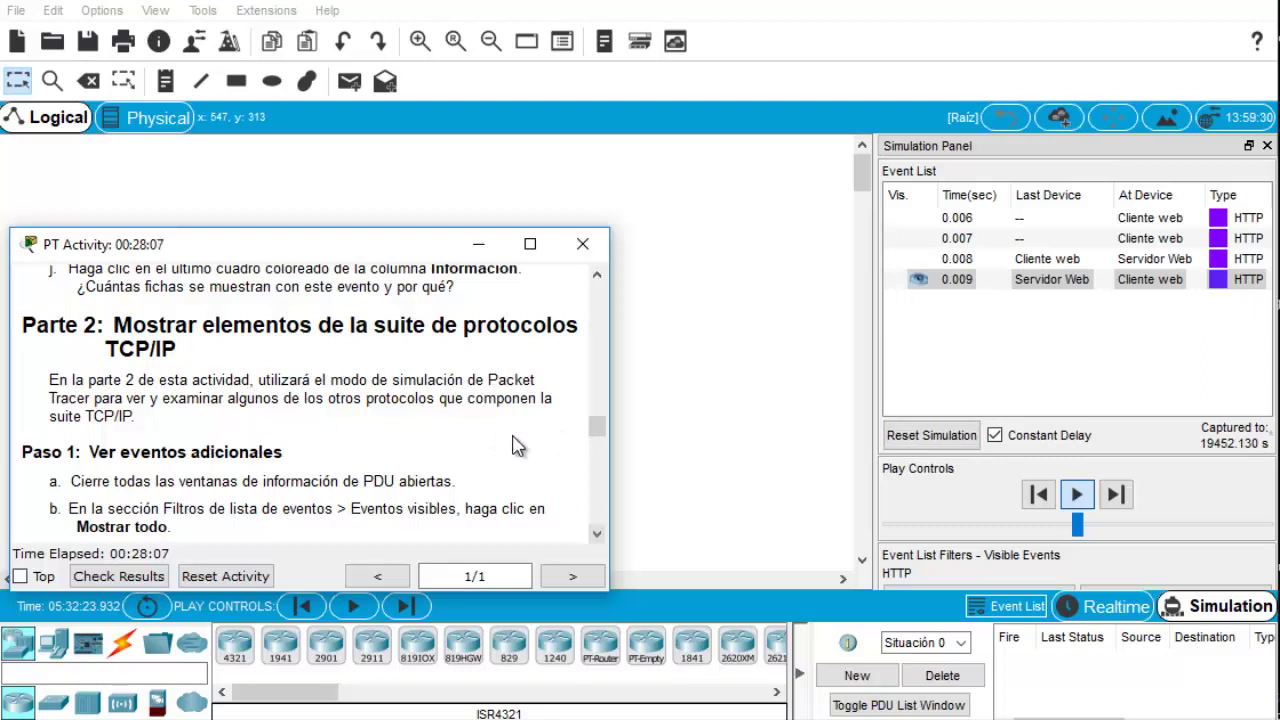
{"action": "left_click", "coordinate": [597, 533]}
{"action": "left_click", "coordinate": [597, 533]}
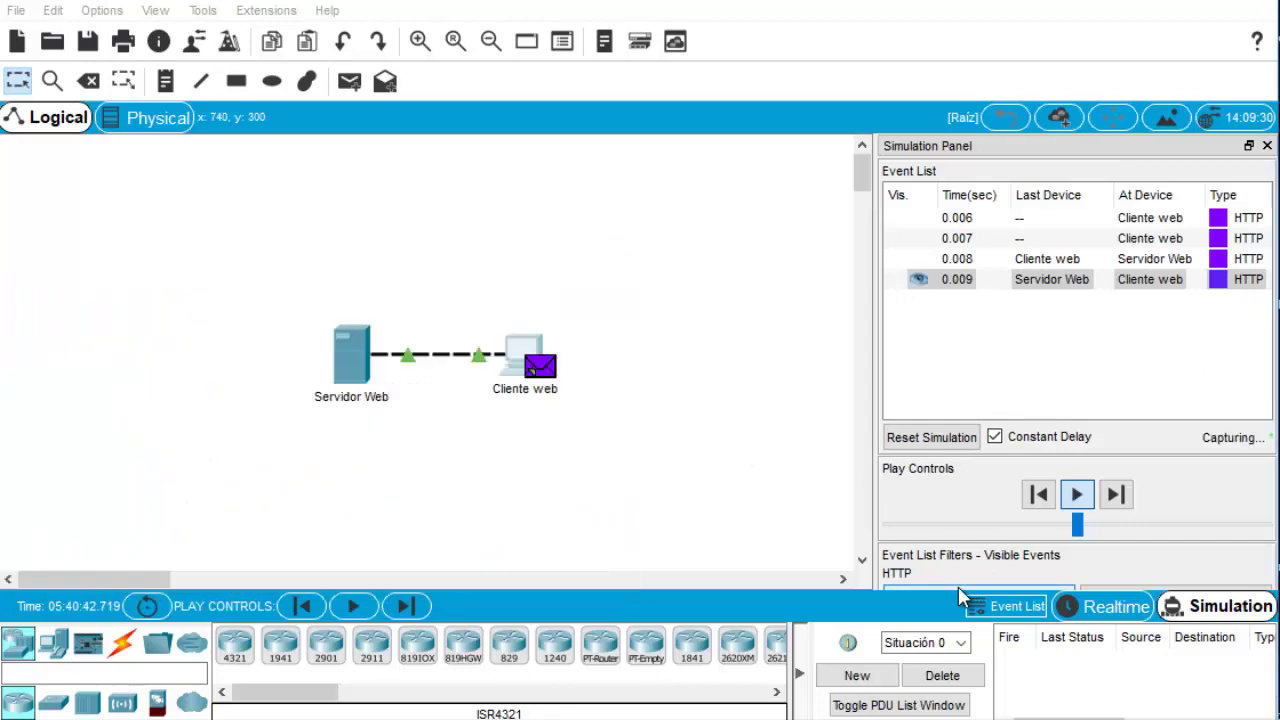
Look through the IPv4 and IPv6 protocol lists in the event filters and close them without changes.
{"action": "left_click", "coordinate": [960, 597]}
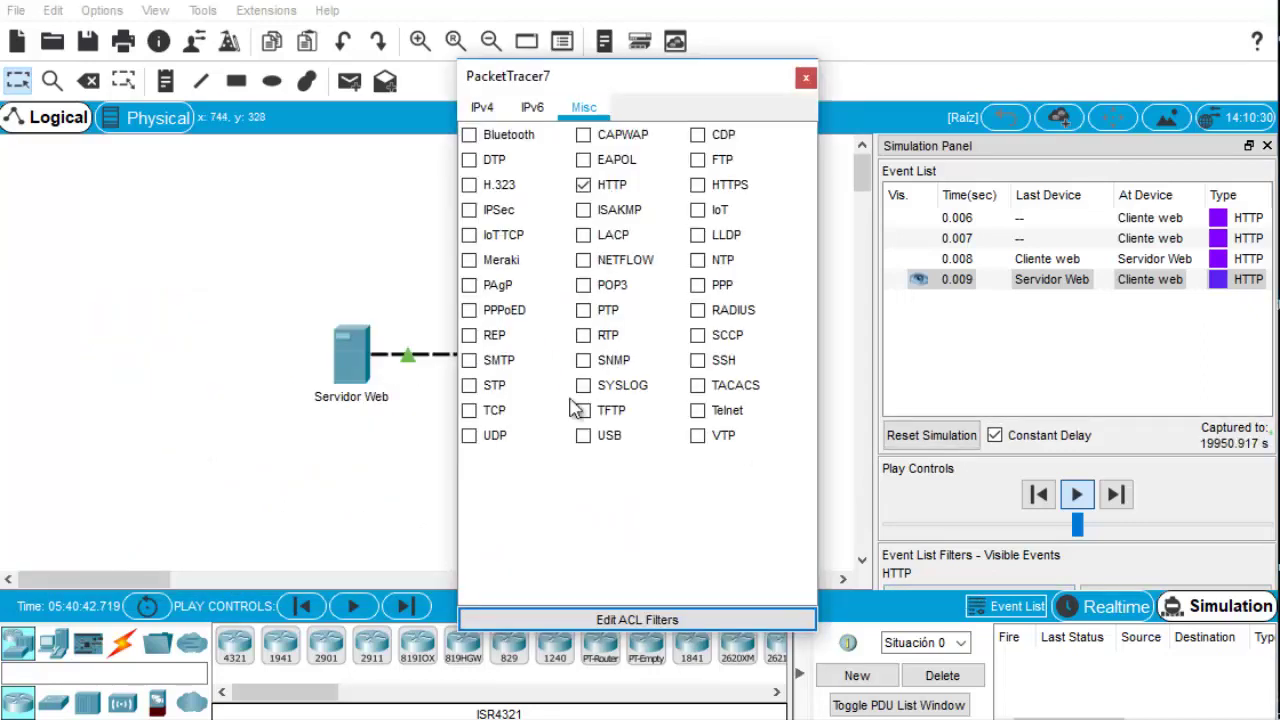
{"action": "left_click", "coordinate": [484, 112]}
{"action": "left_click", "coordinate": [541, 114]}
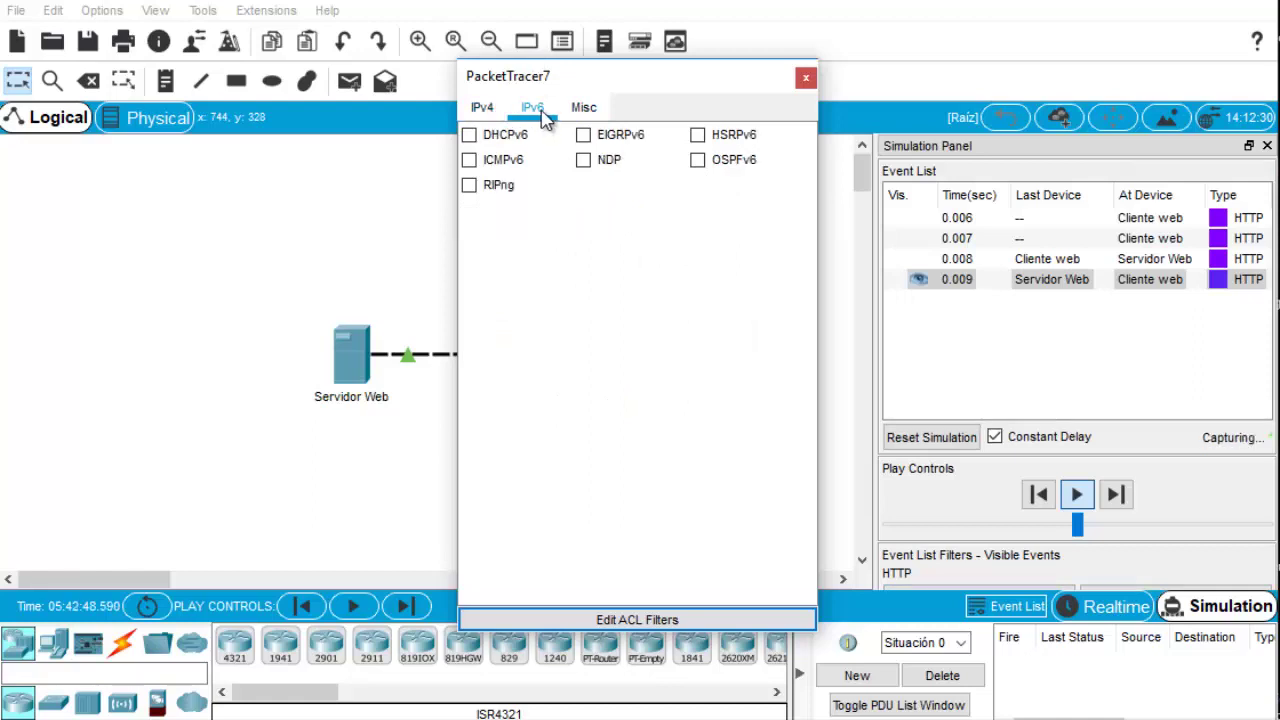
{"action": "left_click", "coordinate": [803, 80]}
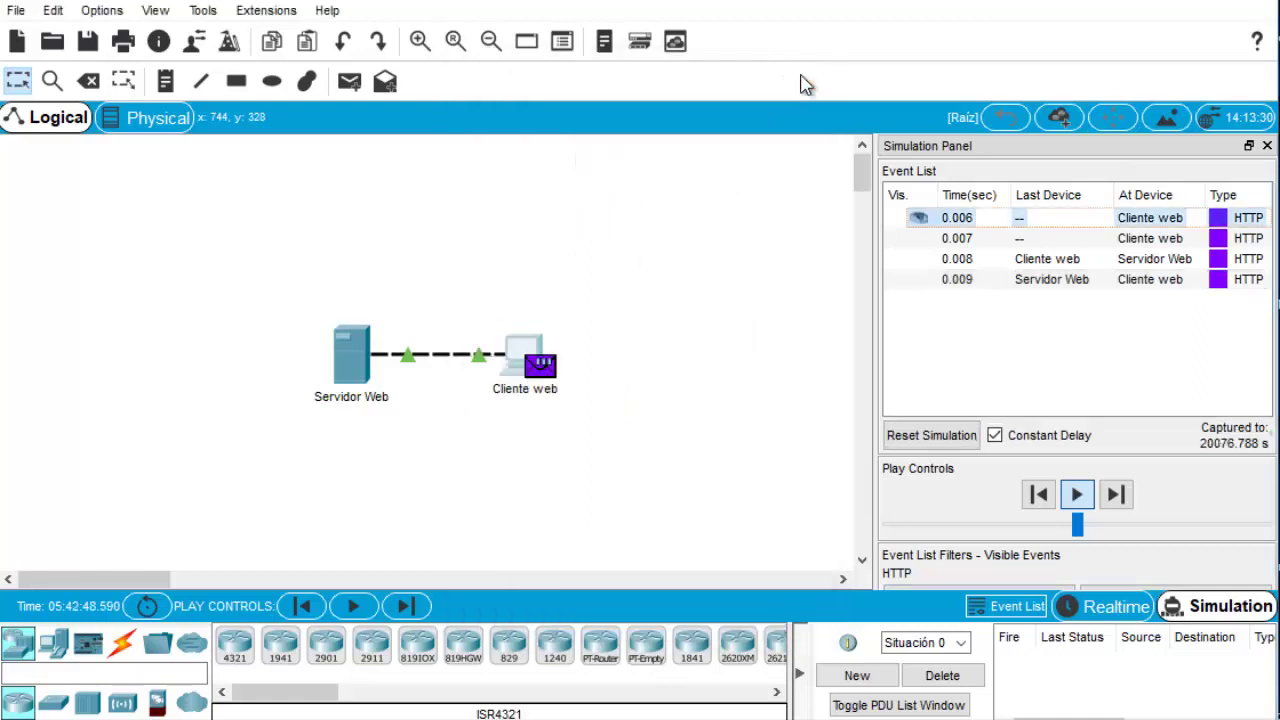
Show all event types in the simulation event list and look through the additional events.
{"action": "left_click", "coordinate": [1120, 595]}
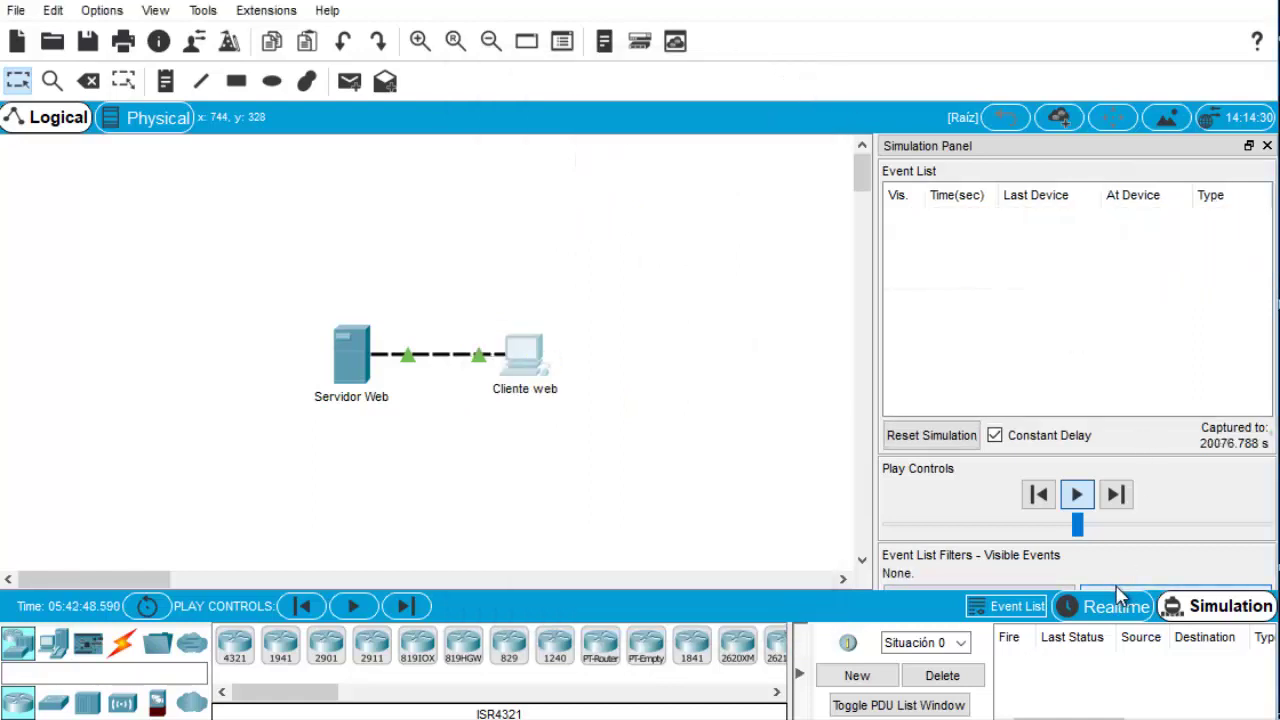
{"action": "left_click", "coordinate": [1120, 595]}
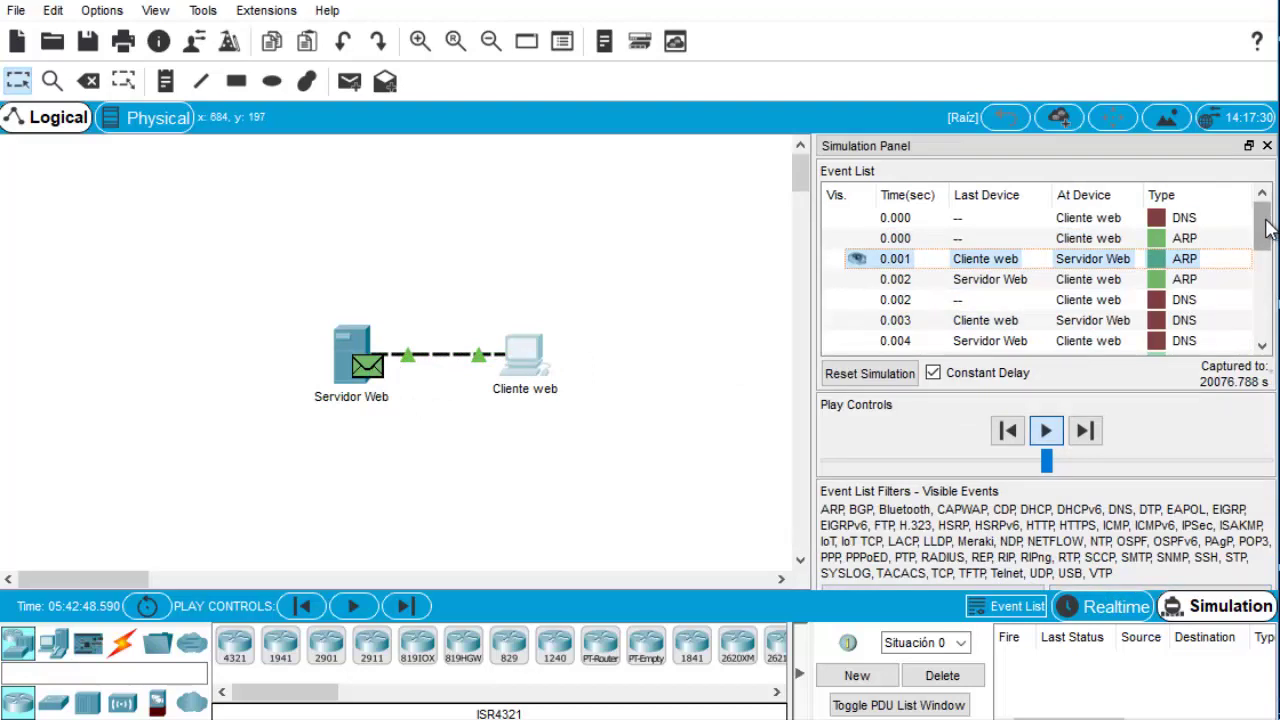
{"action": "mouse_move", "coordinate": [1265, 252]}
{"action": "left_mouse_down"}
{"action": "mouse_move", "coordinate": [1268, 322]}
{"action": "mouse_move", "coordinate": [1262, 232]}
{"action": "left_mouse_up"}
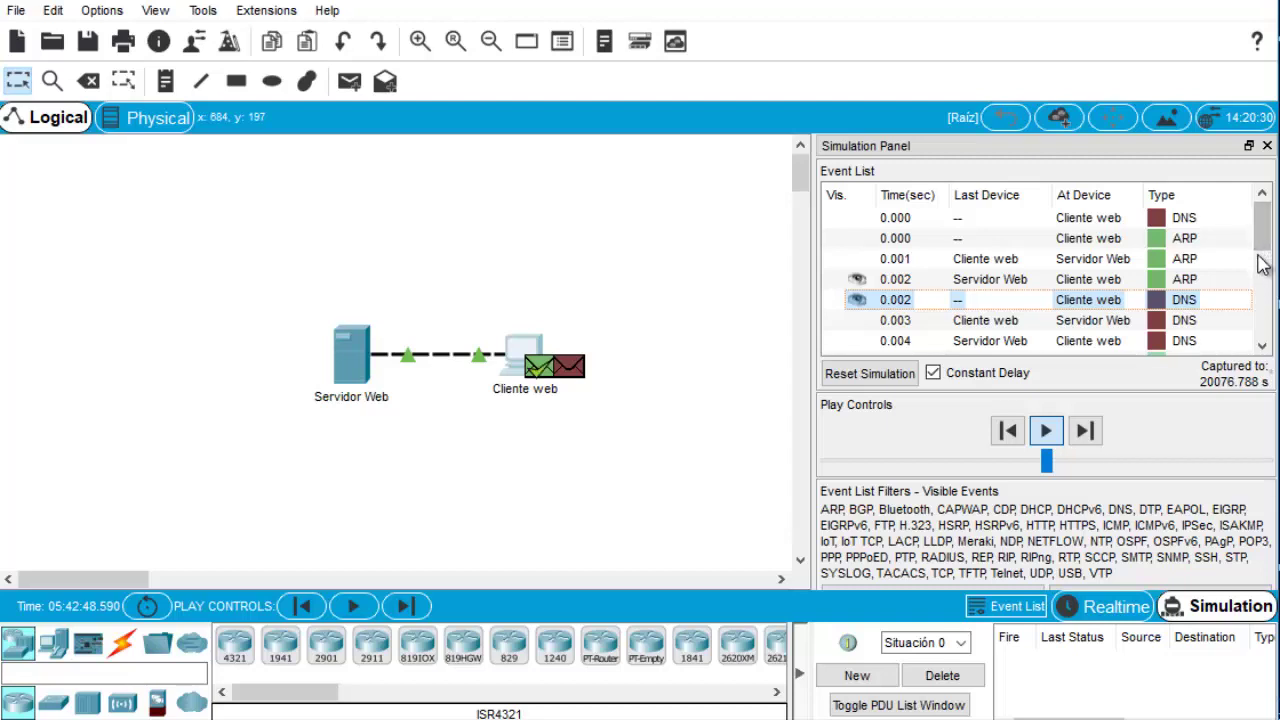
{"action": "left_click_drag", "start_coordinate": [1262, 252], "coordinate": [1260, 343]}
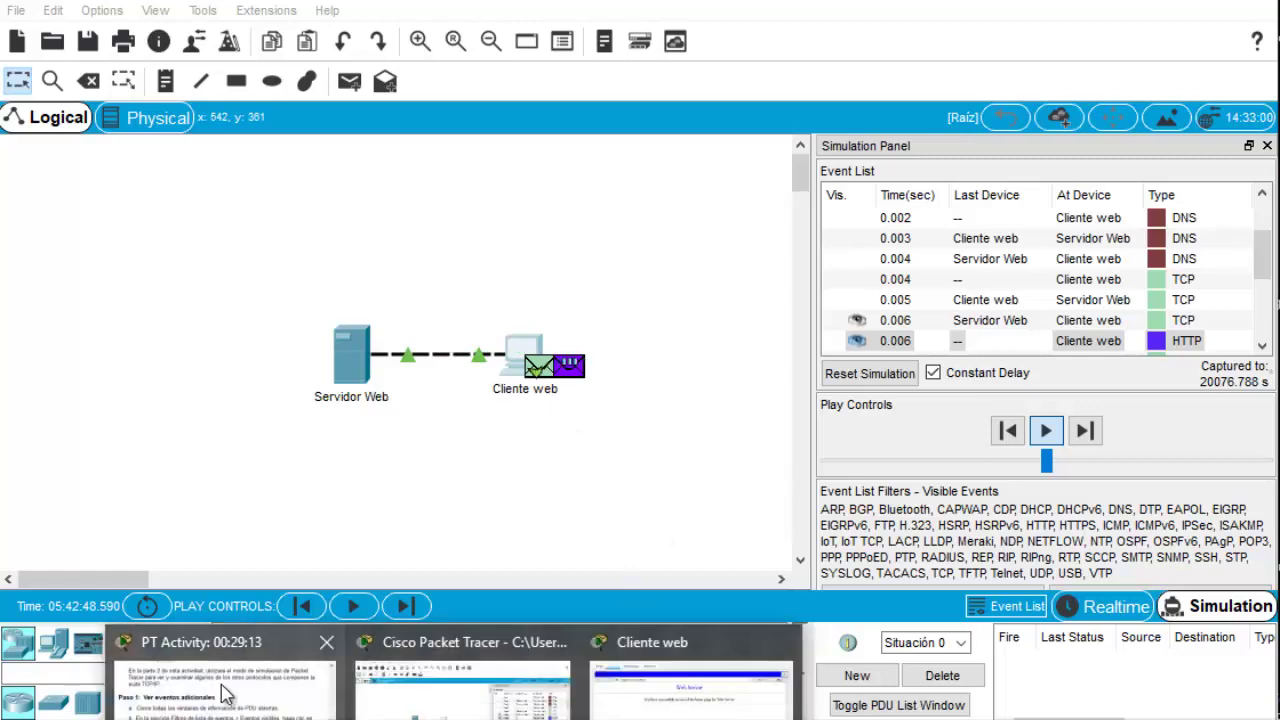
Reopen the instructions, move their window slightly higher, and read item b's explanation of the ARP, DNS and TCP events.
{"action": "left_click", "coordinate": [230, 690]}
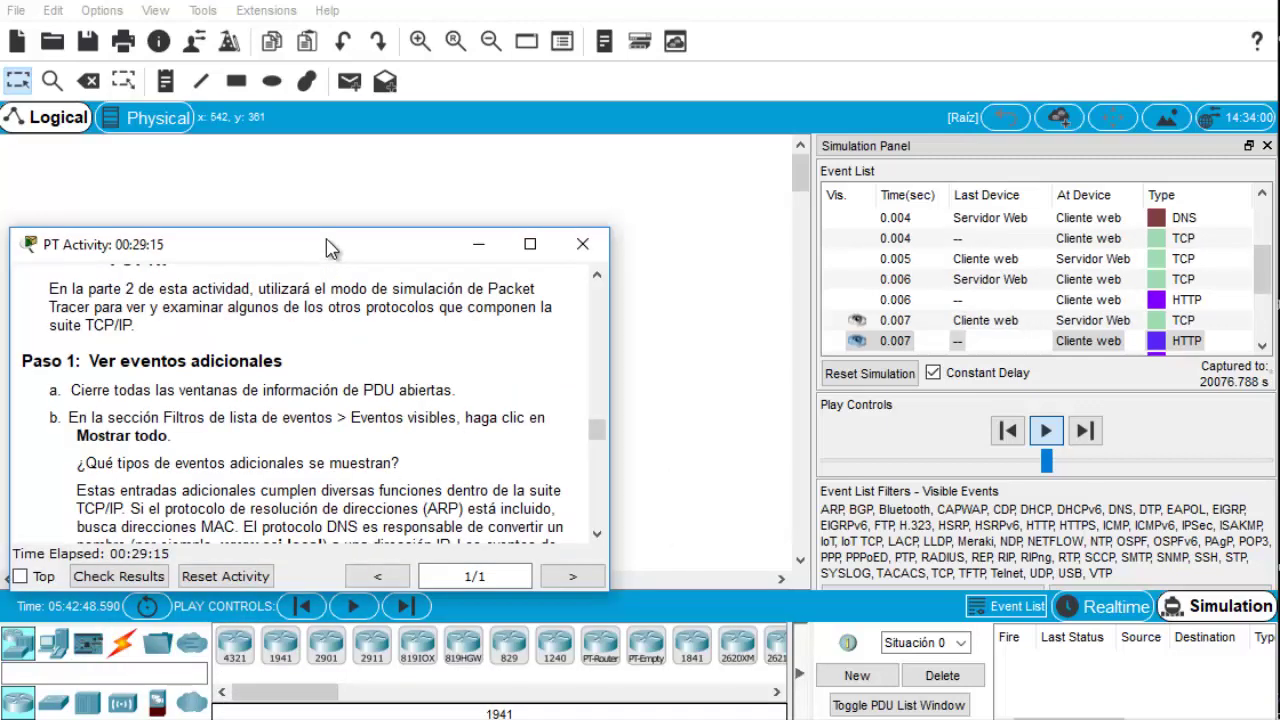
{"action": "left_click_drag", "start_coordinate": [330, 250], "coordinate": [332, 217]}
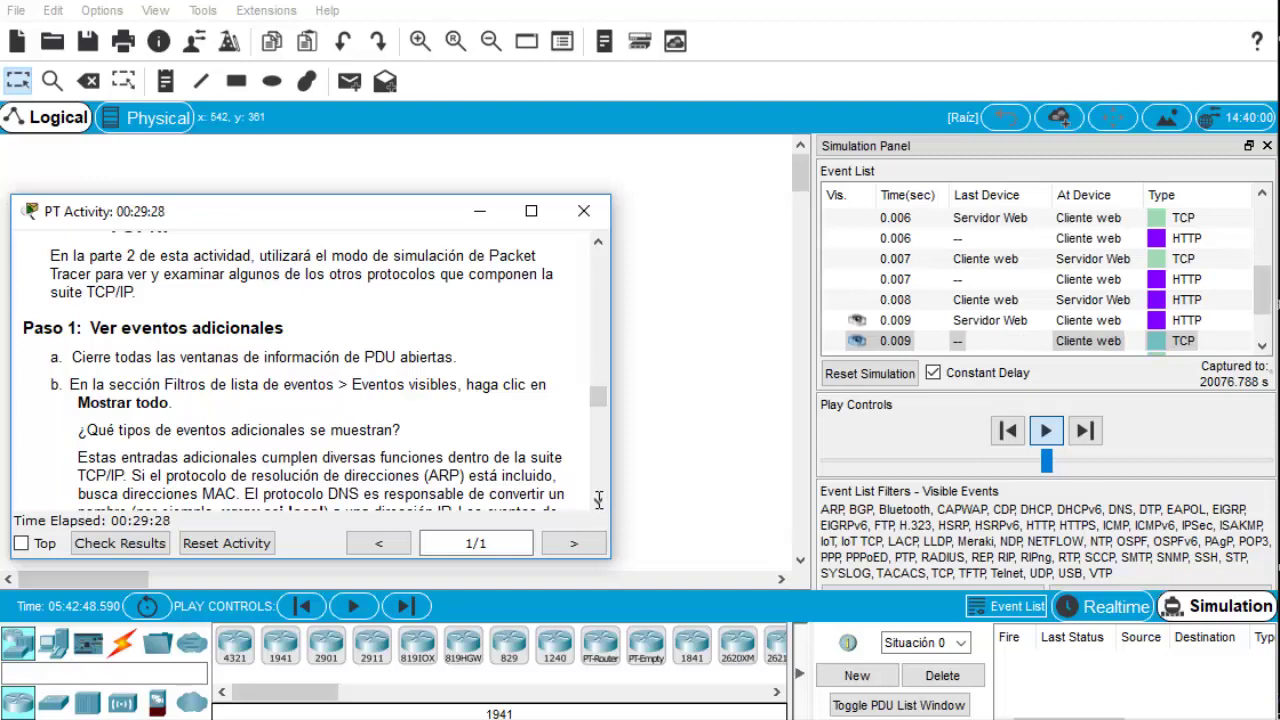
{"action": "scroll", "coordinate": [598, 499], "scroll_direction": "down", "scroll_amount": 3}
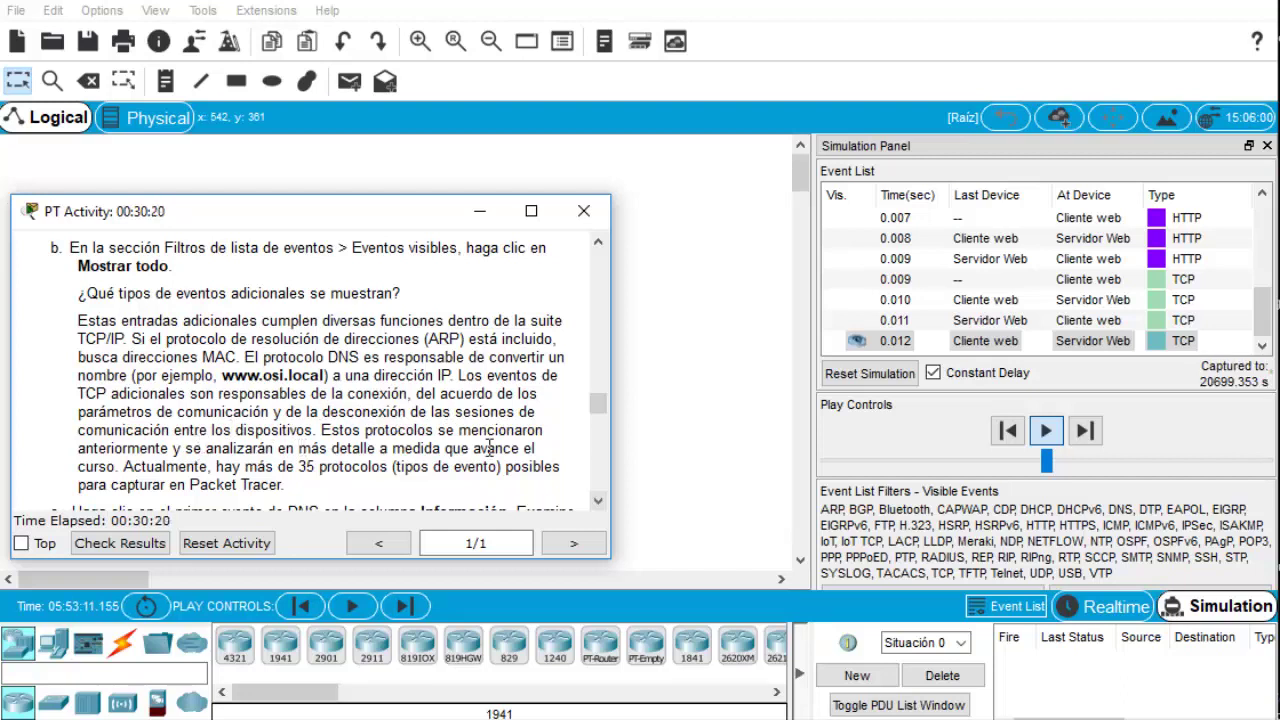
Read items c and d about the first DNS event and go back to the start of the event list.
{"action": "left_click", "coordinate": [599, 502]}
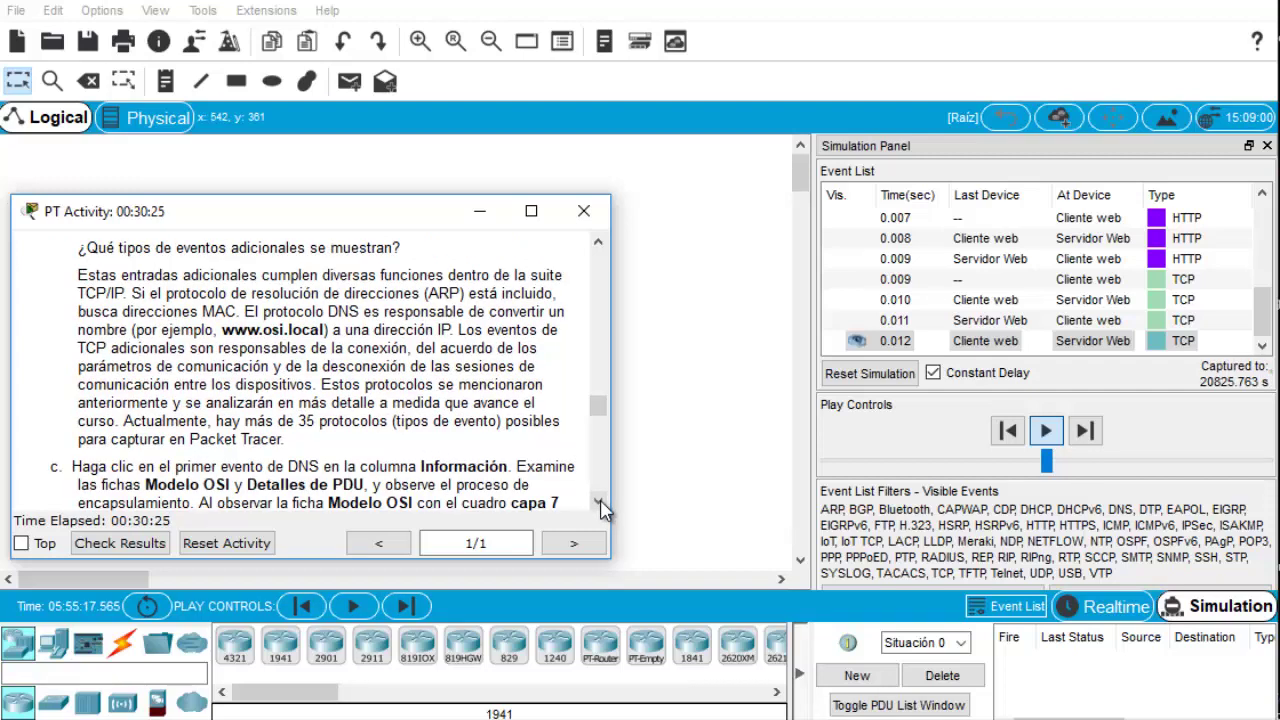
{"action": "left_click", "coordinate": [599, 502]}
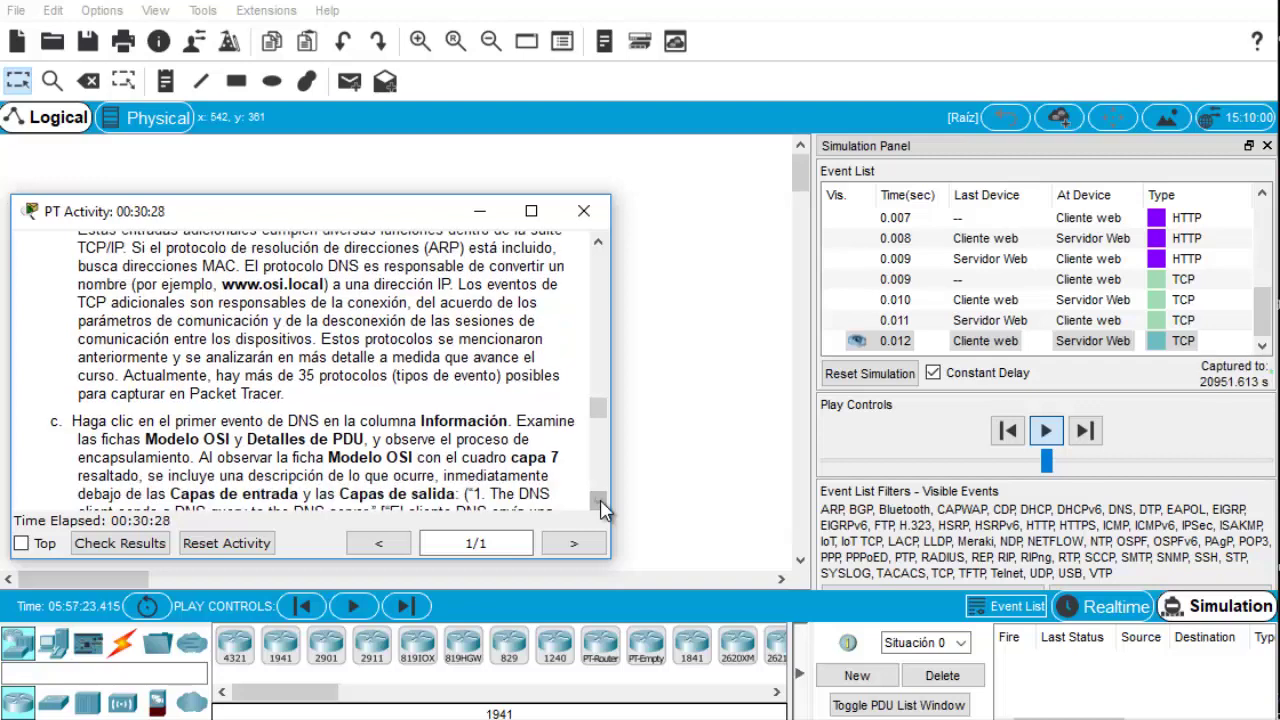
{"action": "left_click", "coordinate": [599, 502]}
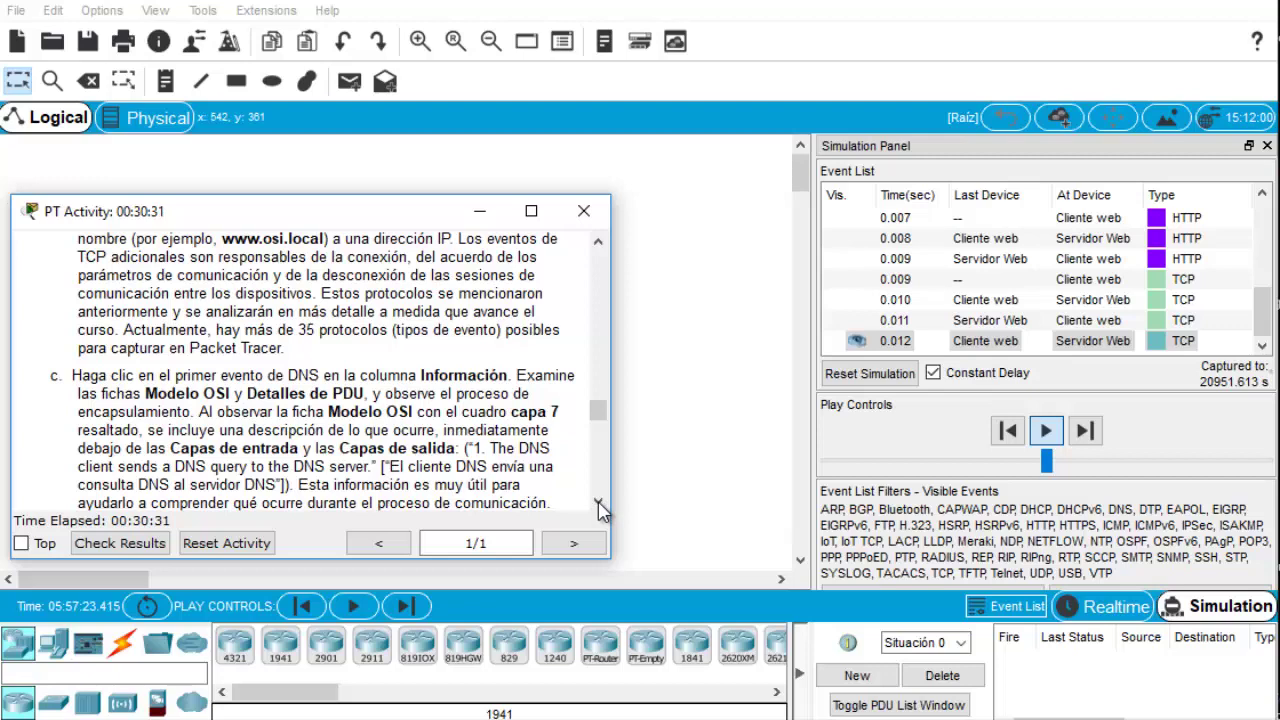
{"action": "left_click", "coordinate": [599, 504]}
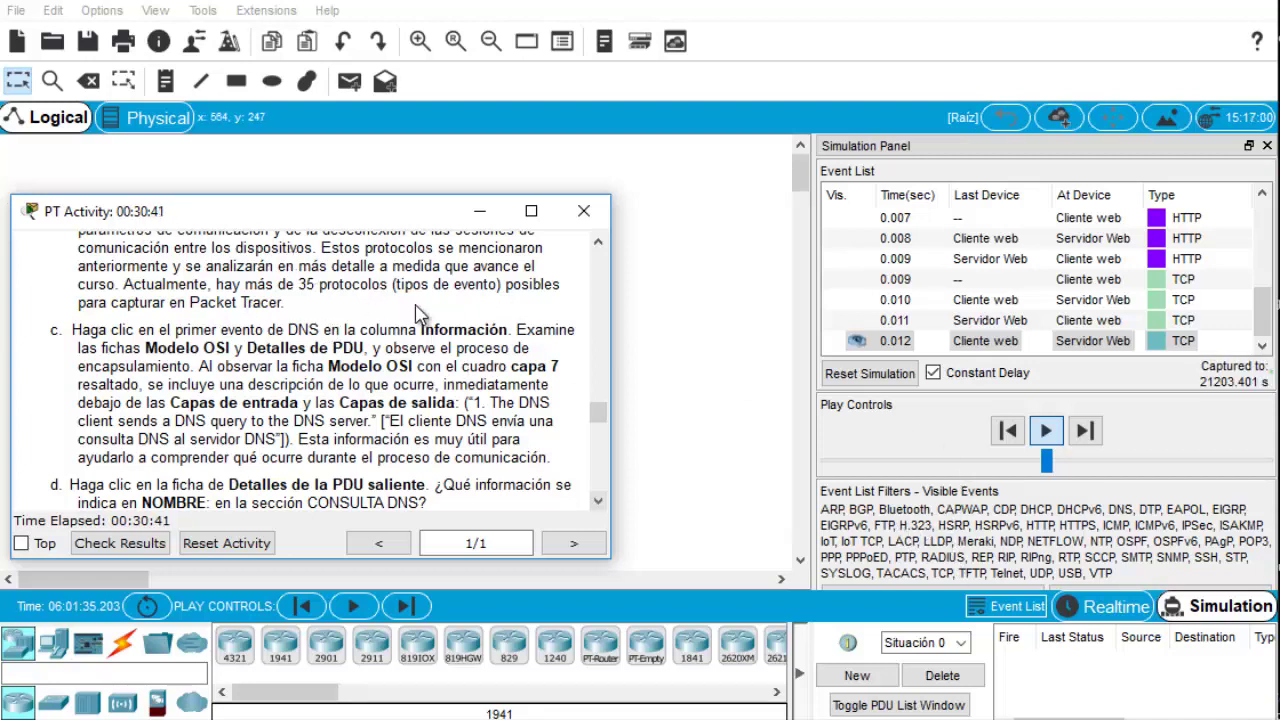
{"action": "left_click", "coordinate": [598, 503]}
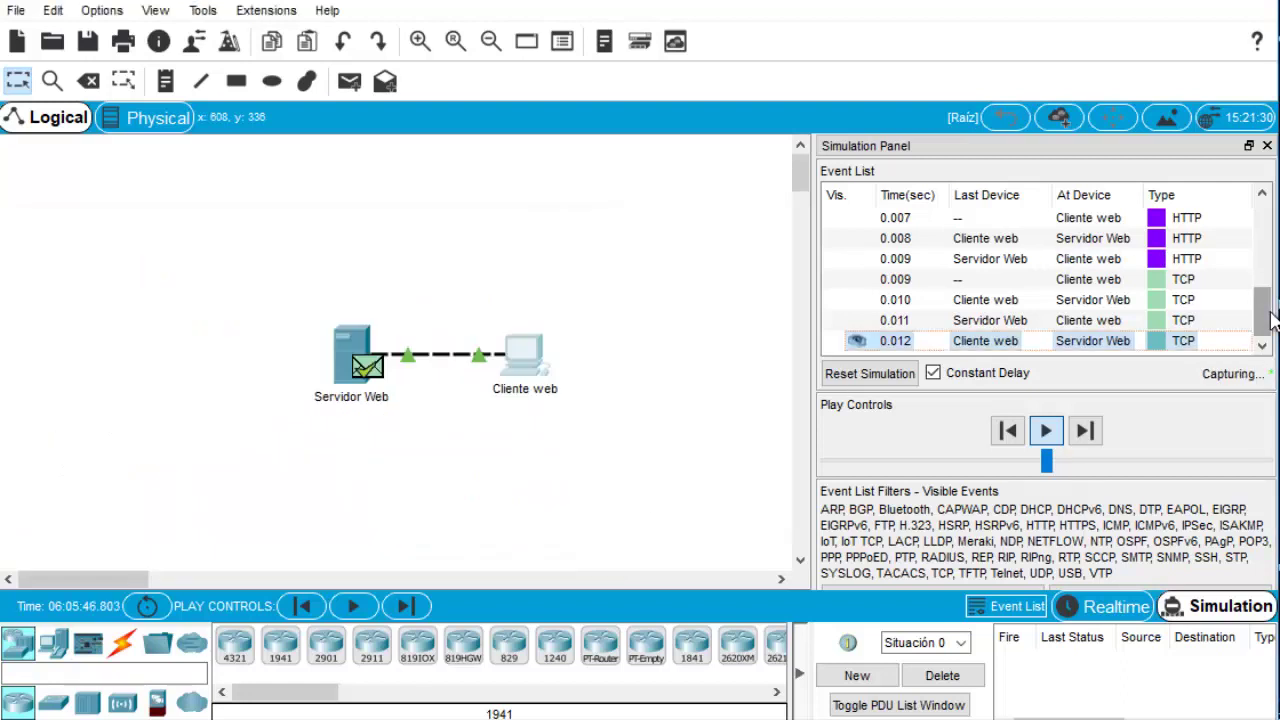
{"action": "scroll", "coordinate": [1185, 215], "scroll_direction": "up", "scroll_amount": 5}
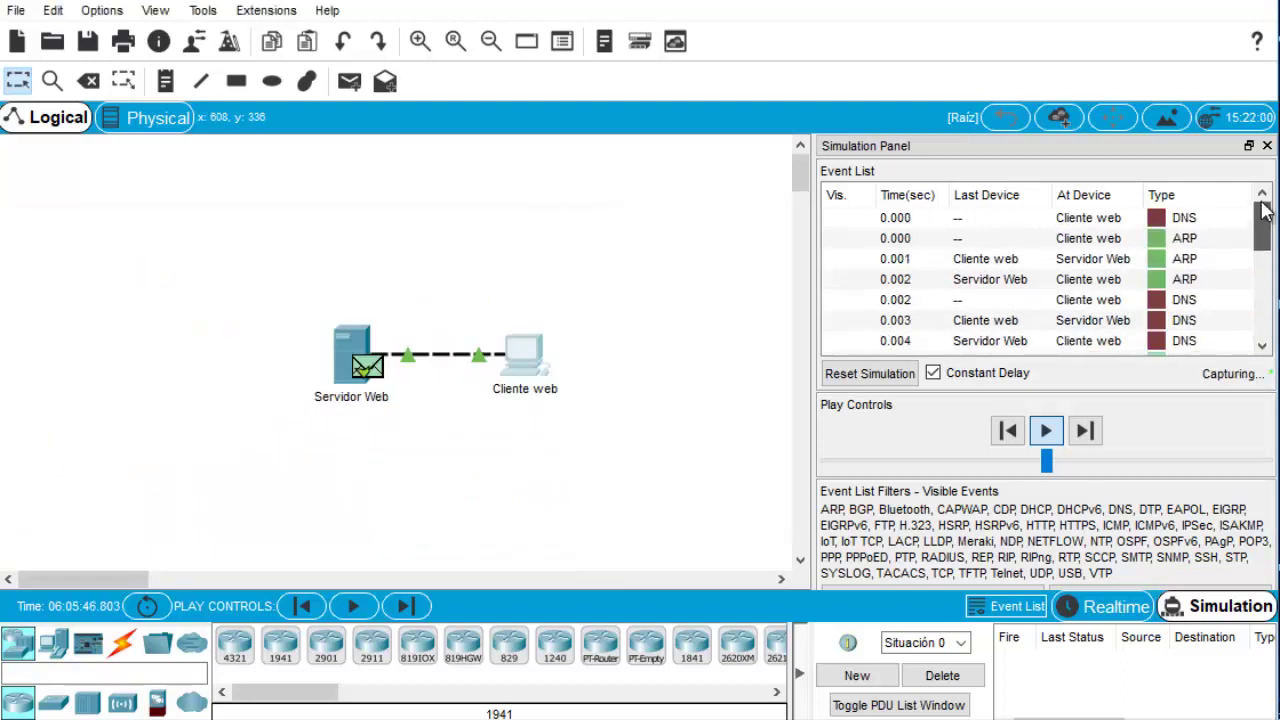
Open the PDU information of the first DNS event at Cliente web and read instruction items c to e.
{"action": "left_click", "coordinate": [1160, 219]}
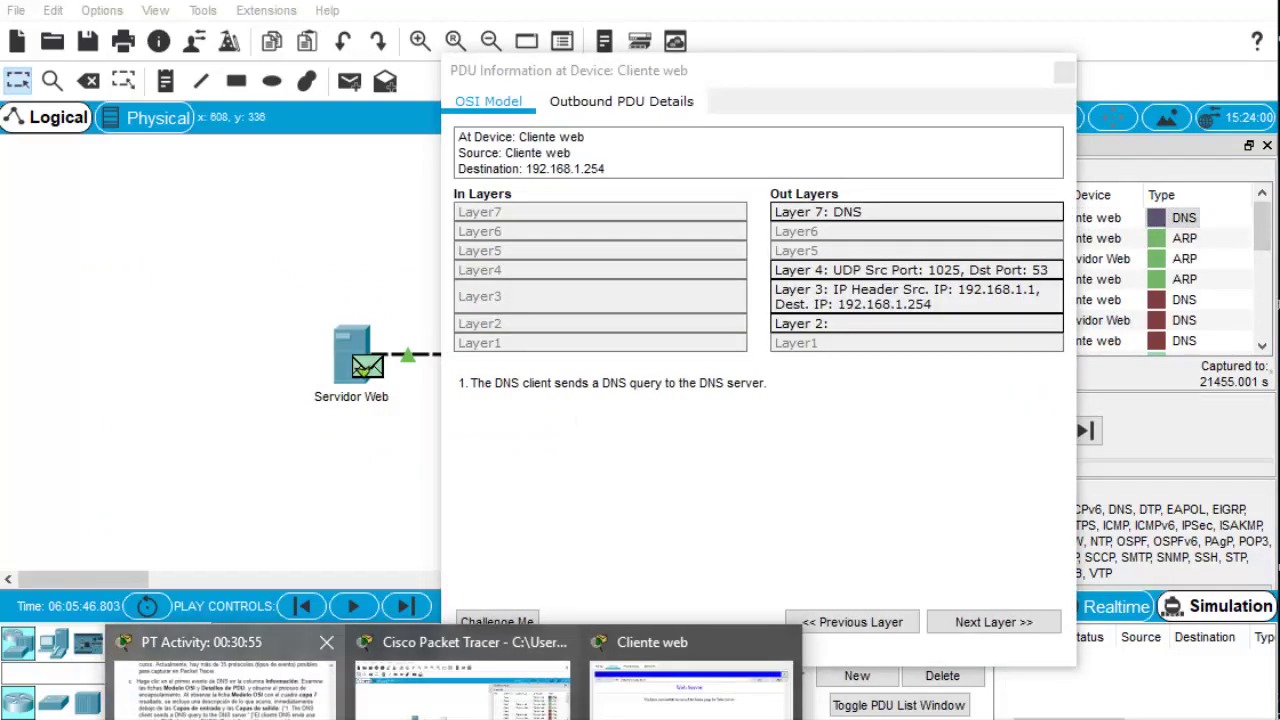
{"action": "left_click", "coordinate": [380, 680]}
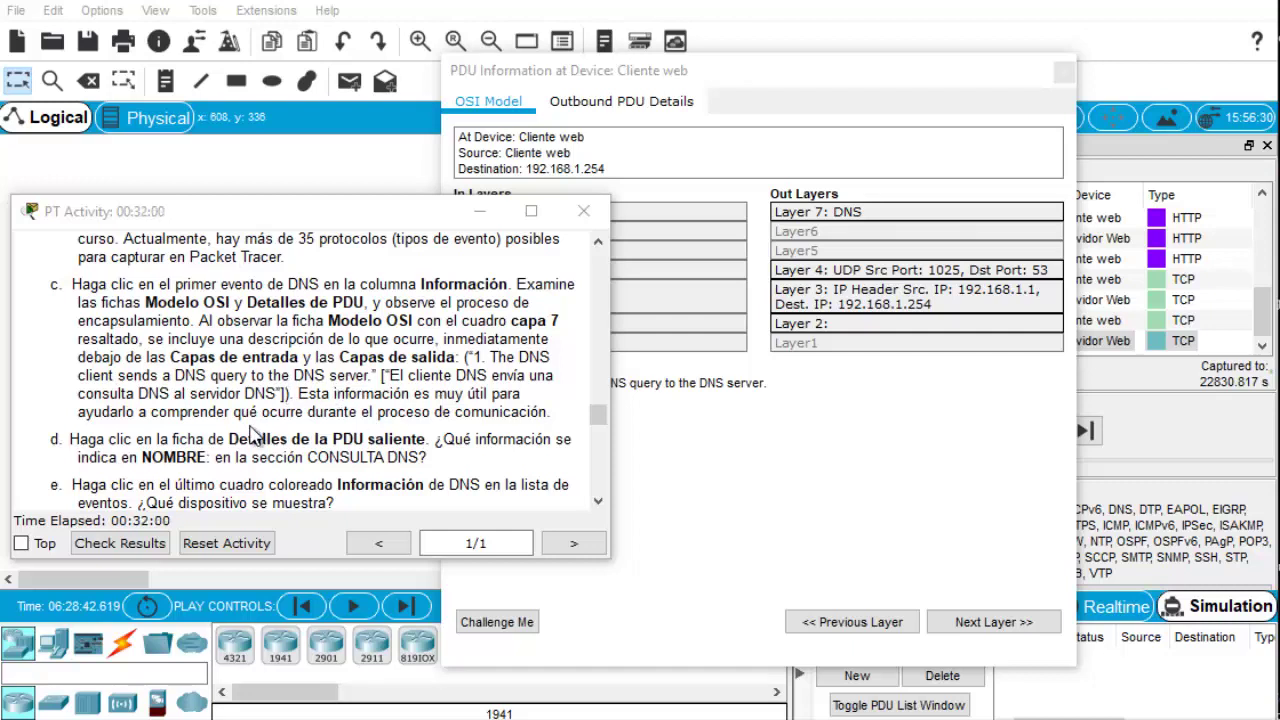
{"action": "left_click", "coordinate": [600, 512]}
{"action": "scroll", "coordinate": [598, 505], "scroll_direction": "down", "scroll_amount": 5}
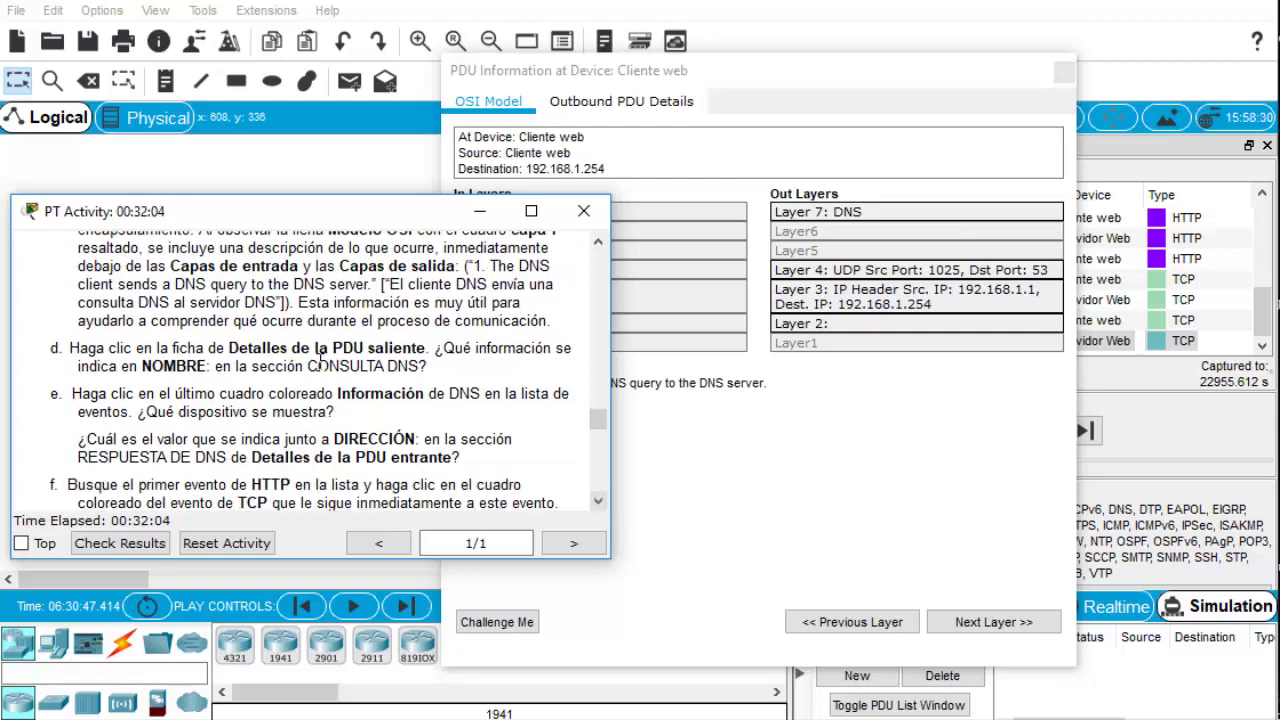
Check the NAME field of the DNS Query section in the first DNS event's outbound PDU details, and close the PDU information.
{"action": "left_click", "coordinate": [620, 103]}
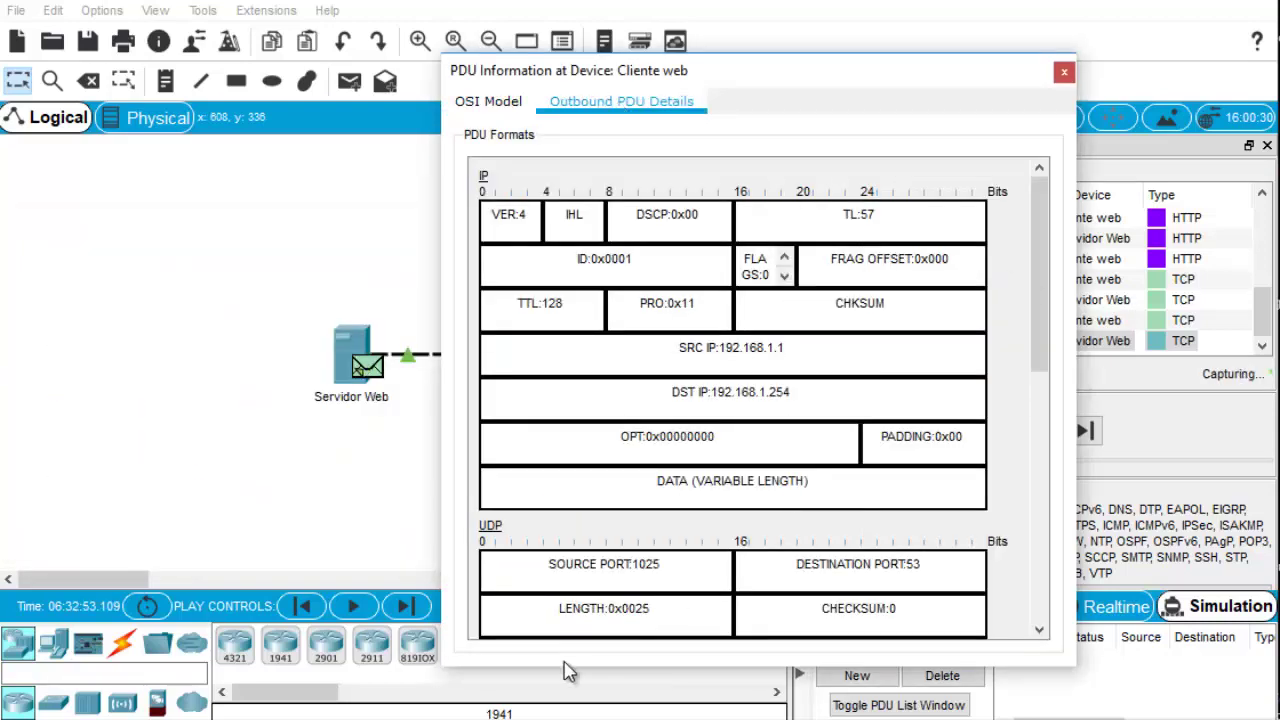
{"action": "left_click", "coordinate": [465, 688]}
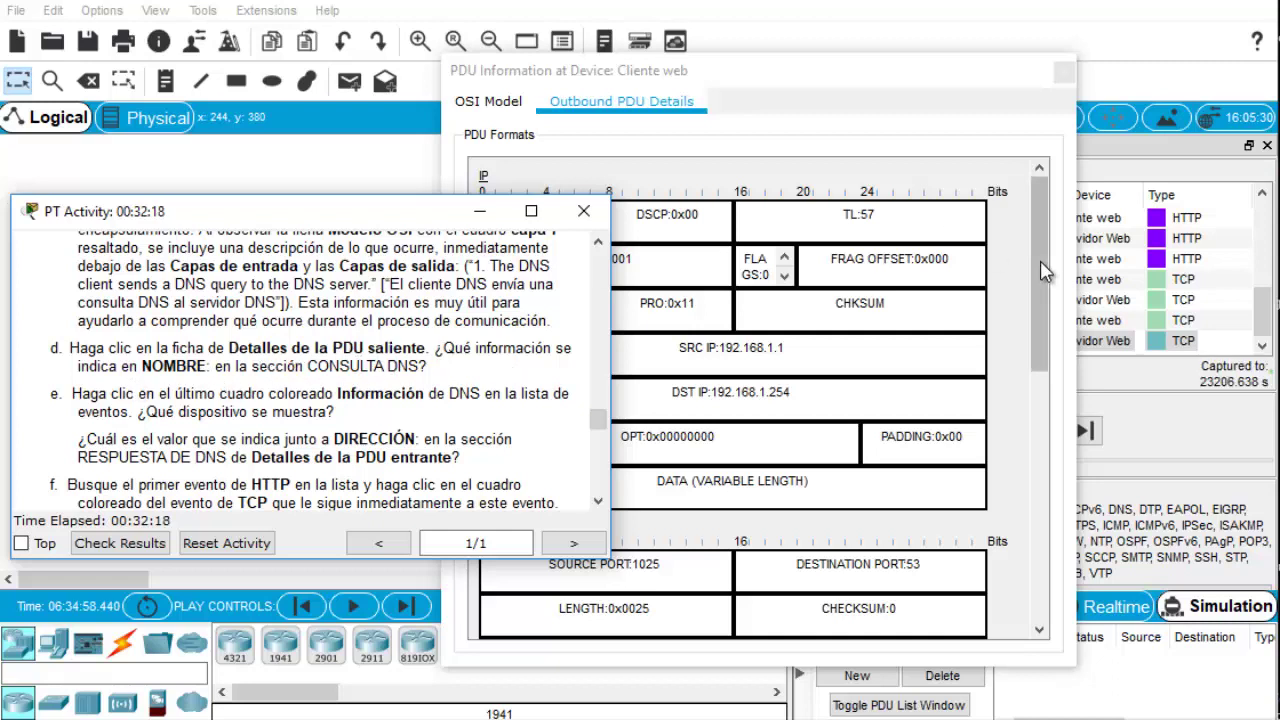
{"action": "left_click_drag", "start_coordinate": [1051, 269], "coordinate": [1031, 448]}
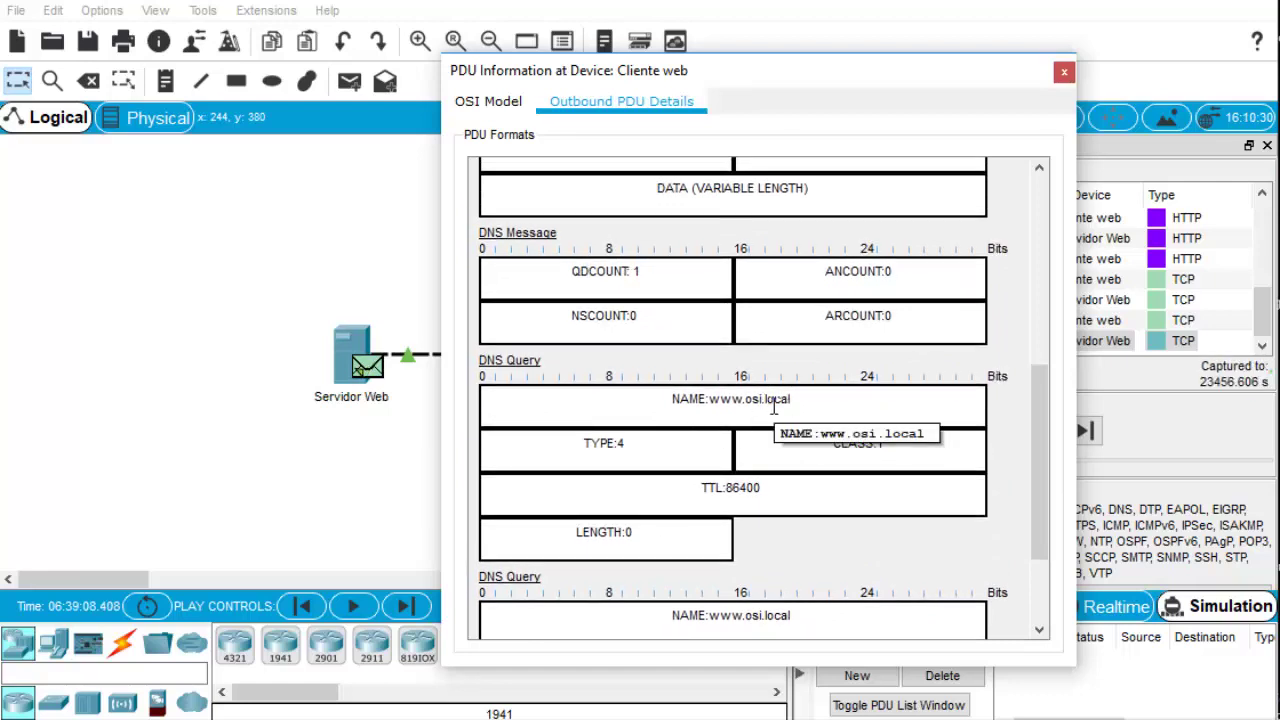
{"action": "mouse_move", "coordinate": [457, 719]}
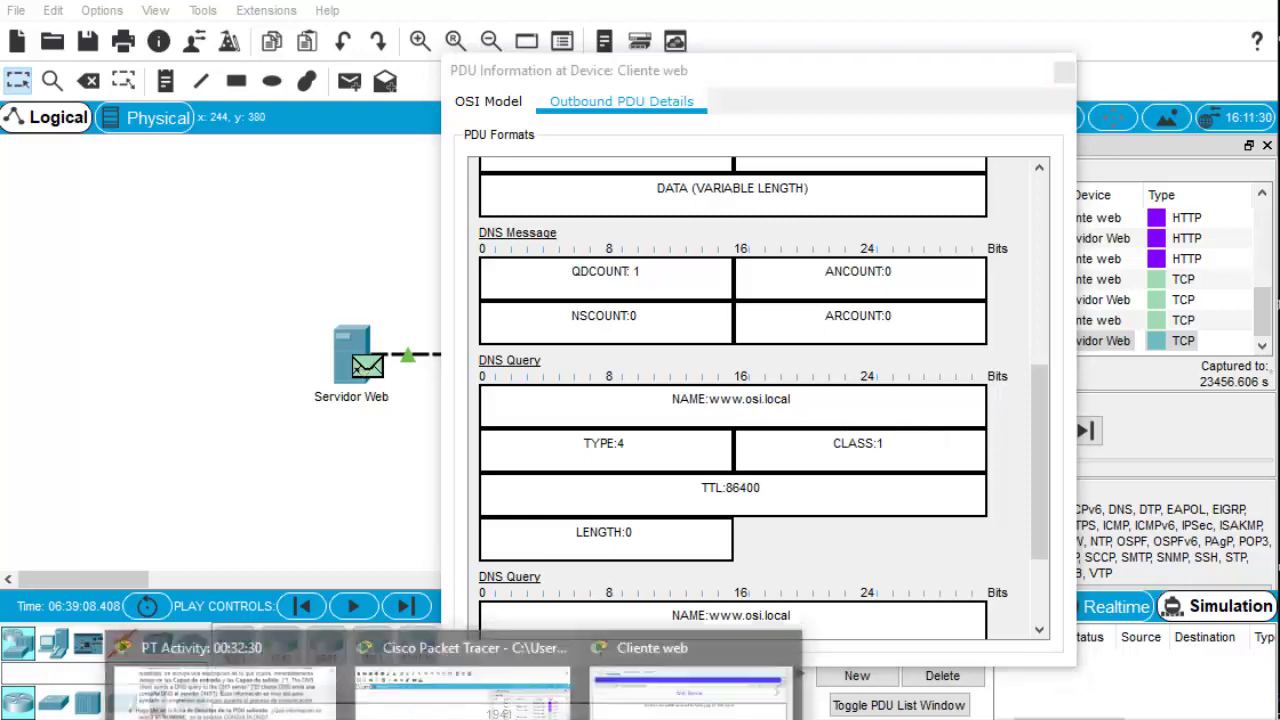
{"action": "left_click", "coordinate": [225, 680]}
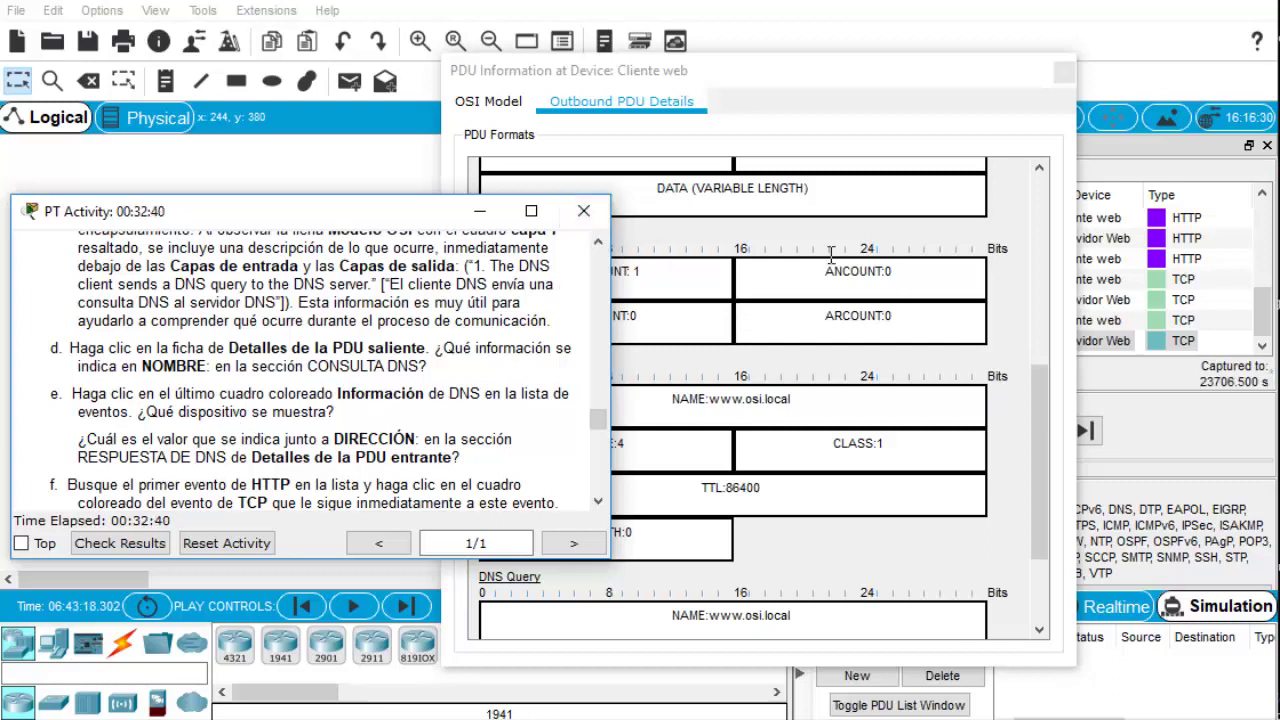
{"action": "left_click", "coordinate": [1064, 72]}
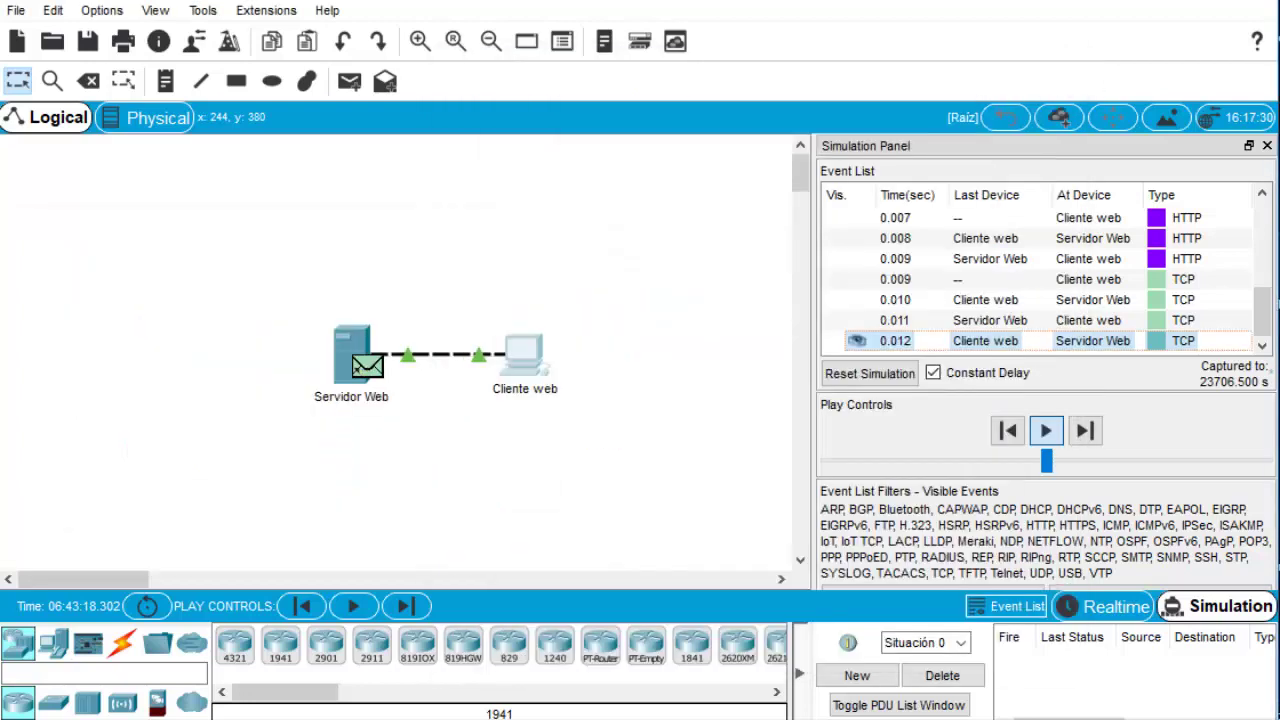
Look through the event list for the last DNS event and reread item e of the instructions.
{"action": "left_click_drag", "start_coordinate": [1268, 305], "coordinate": [1258, 228]}
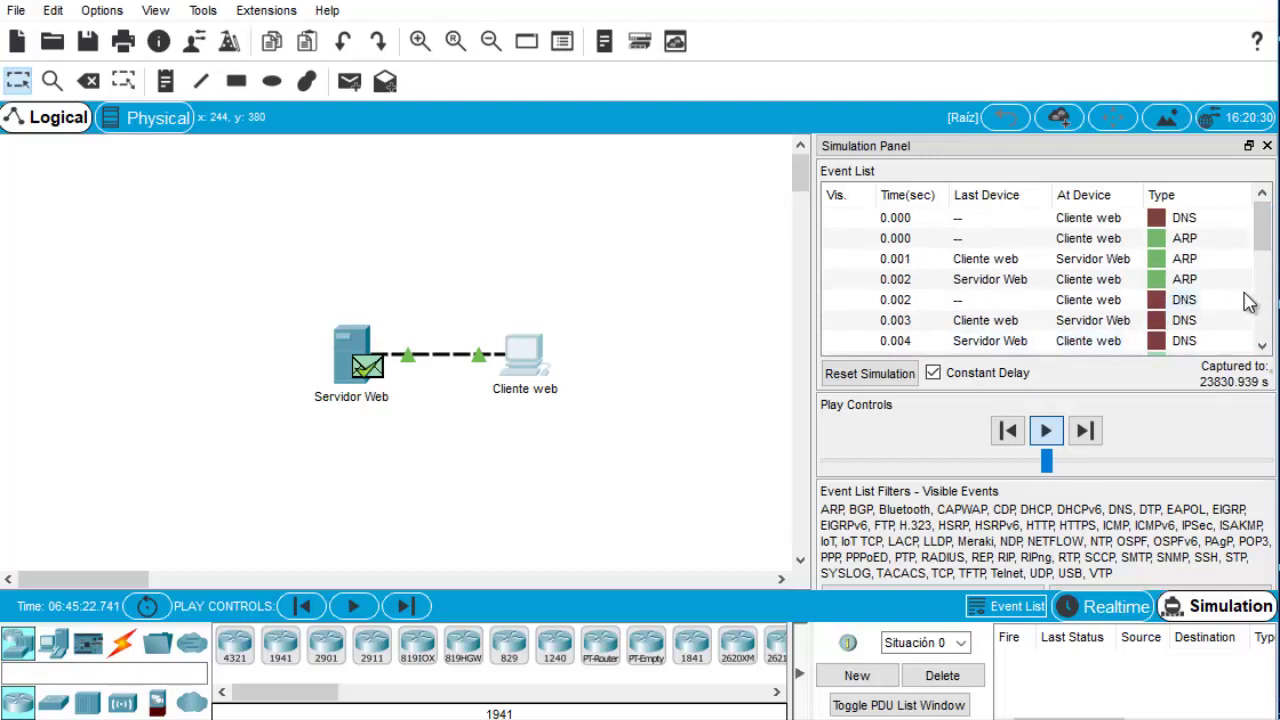
{"action": "left_click_drag", "start_coordinate": [1272, 240], "coordinate": [1266, 255]}
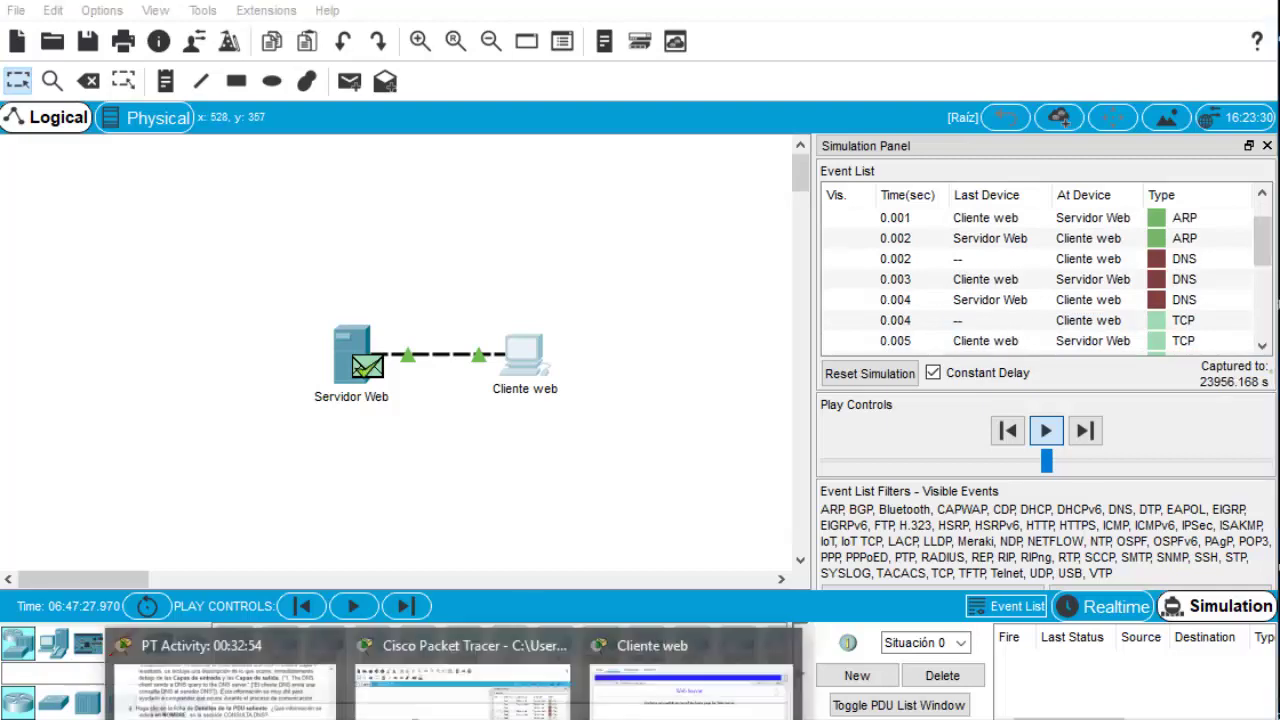
{"action": "left_click", "coordinate": [400, 680]}
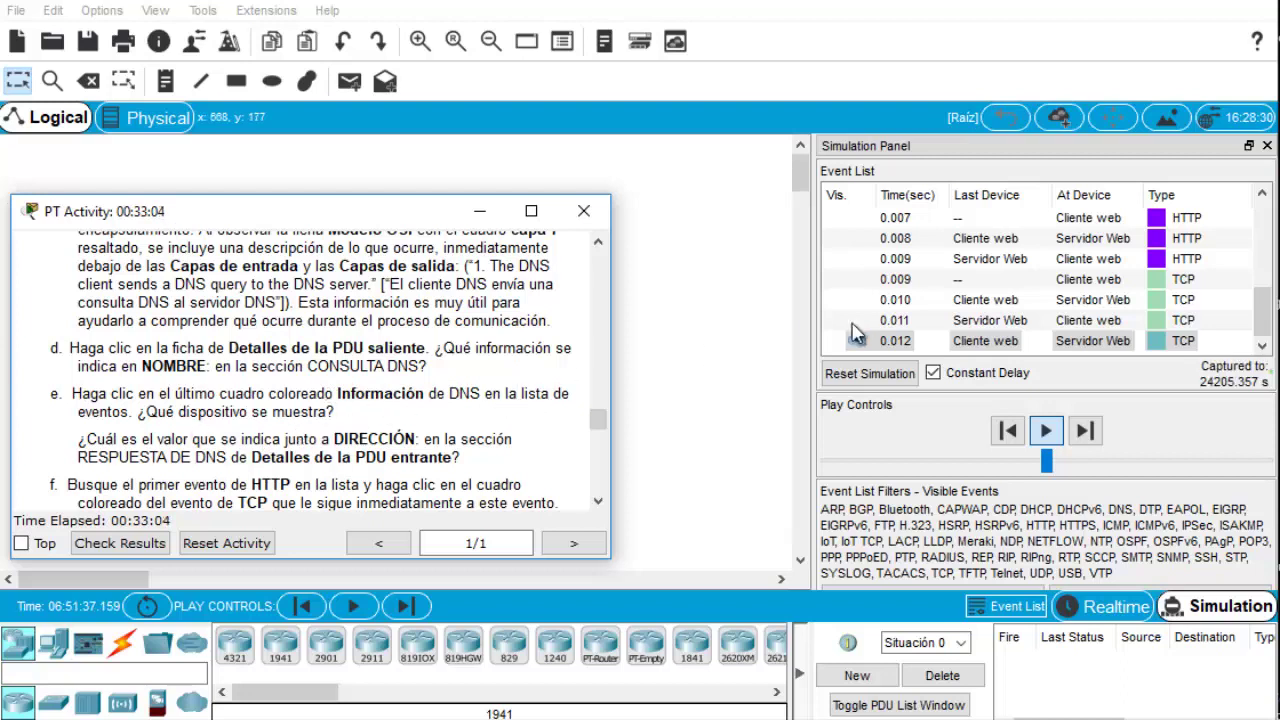
Open the last DNS event at Cliente web and examine the IP field of the DNS Answer section in its inbound PDU details.
{"action": "left_click_drag", "start_coordinate": [1265, 320], "coordinate": [1262, 284]}
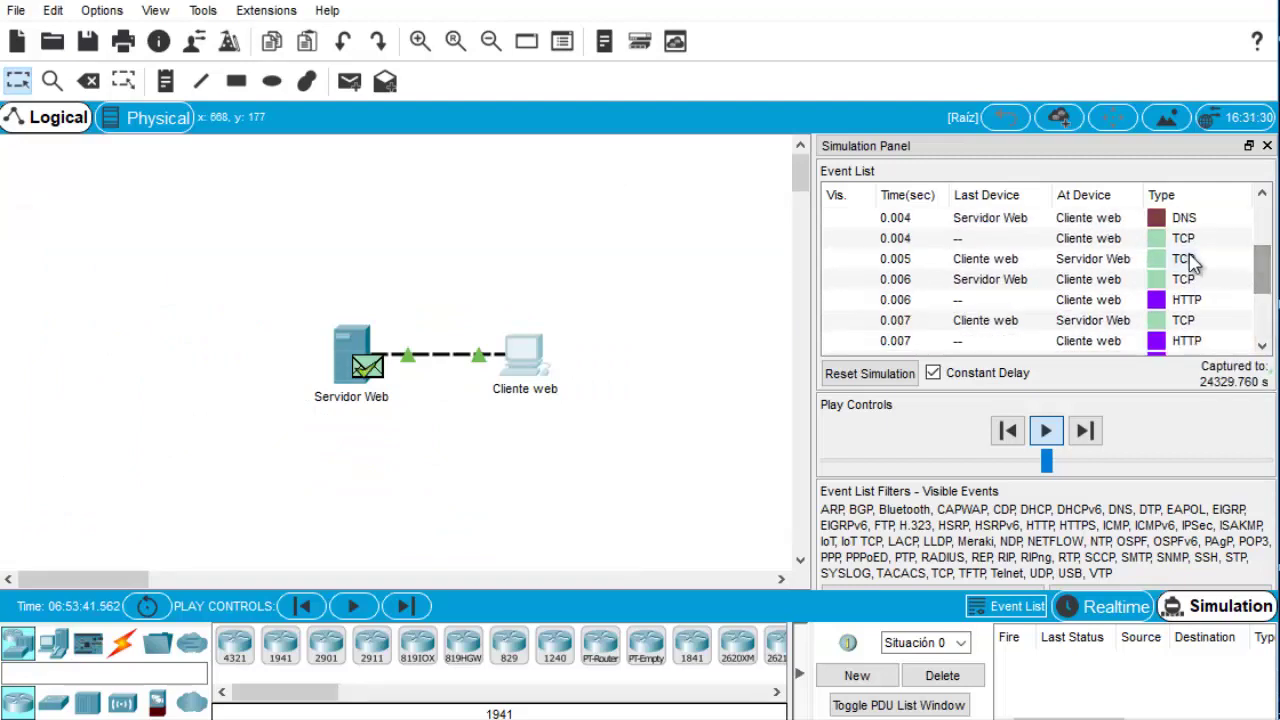
{"action": "left_click", "coordinate": [1156, 218]}
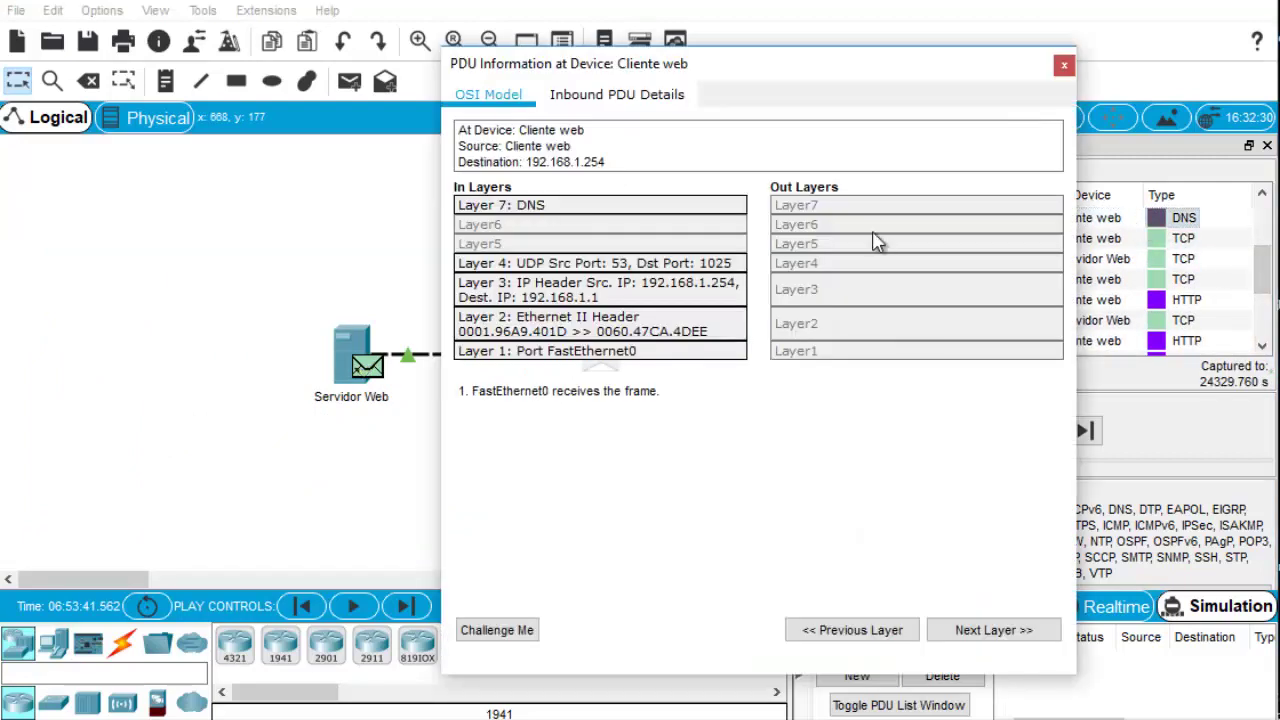
{"action": "left_click", "coordinate": [624, 96]}
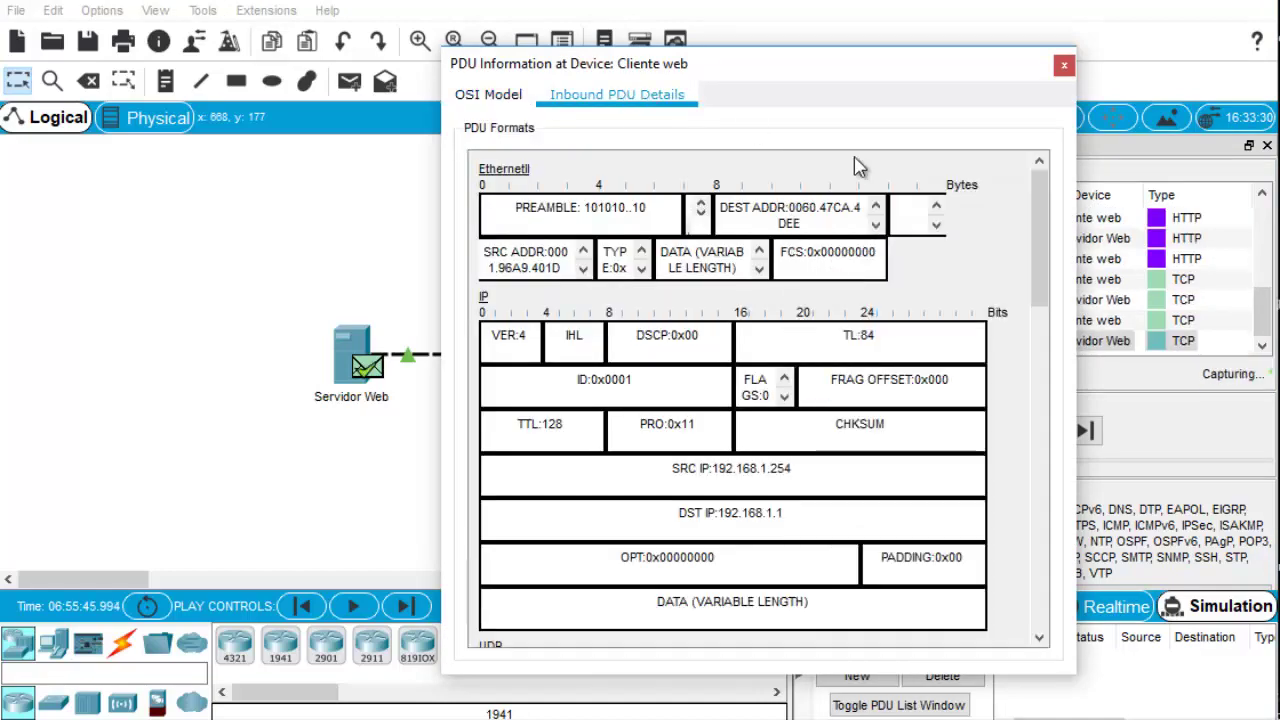
{"action": "left_click_drag", "start_coordinate": [1047, 215], "coordinate": [1026, 583]}
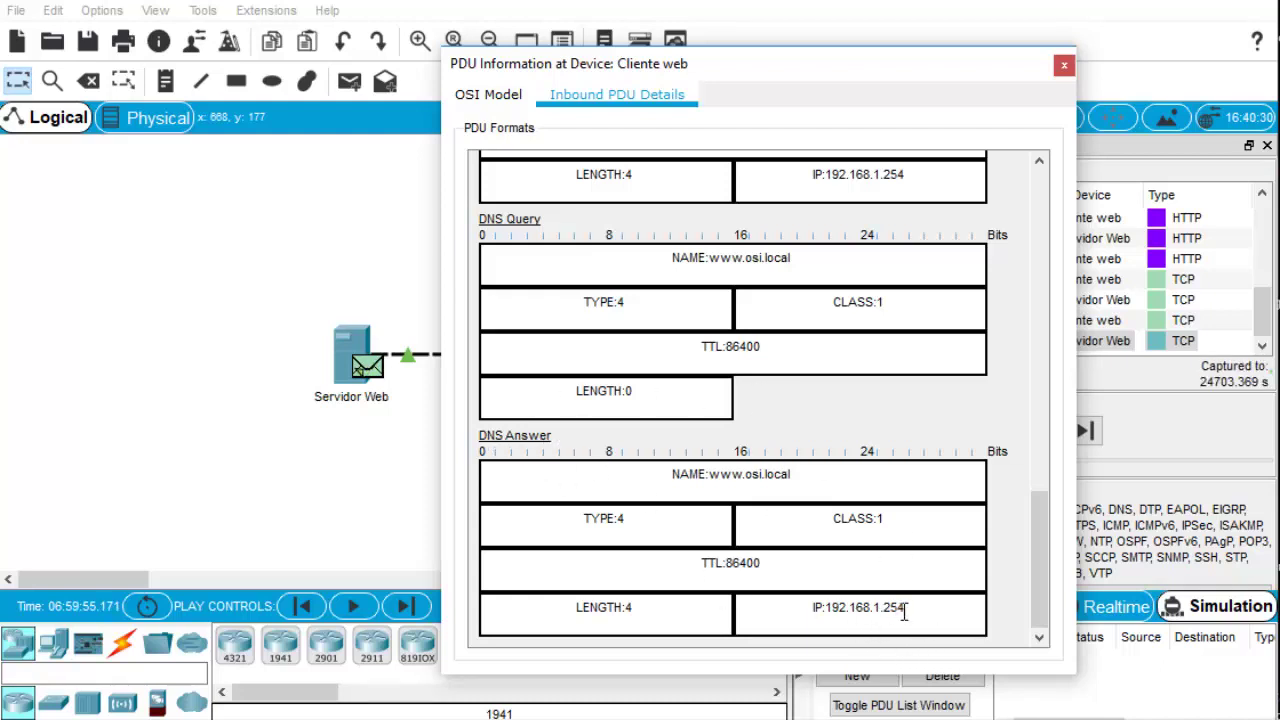
{"action": "left_click_drag", "start_coordinate": [904, 612], "coordinate": [815, 606]}
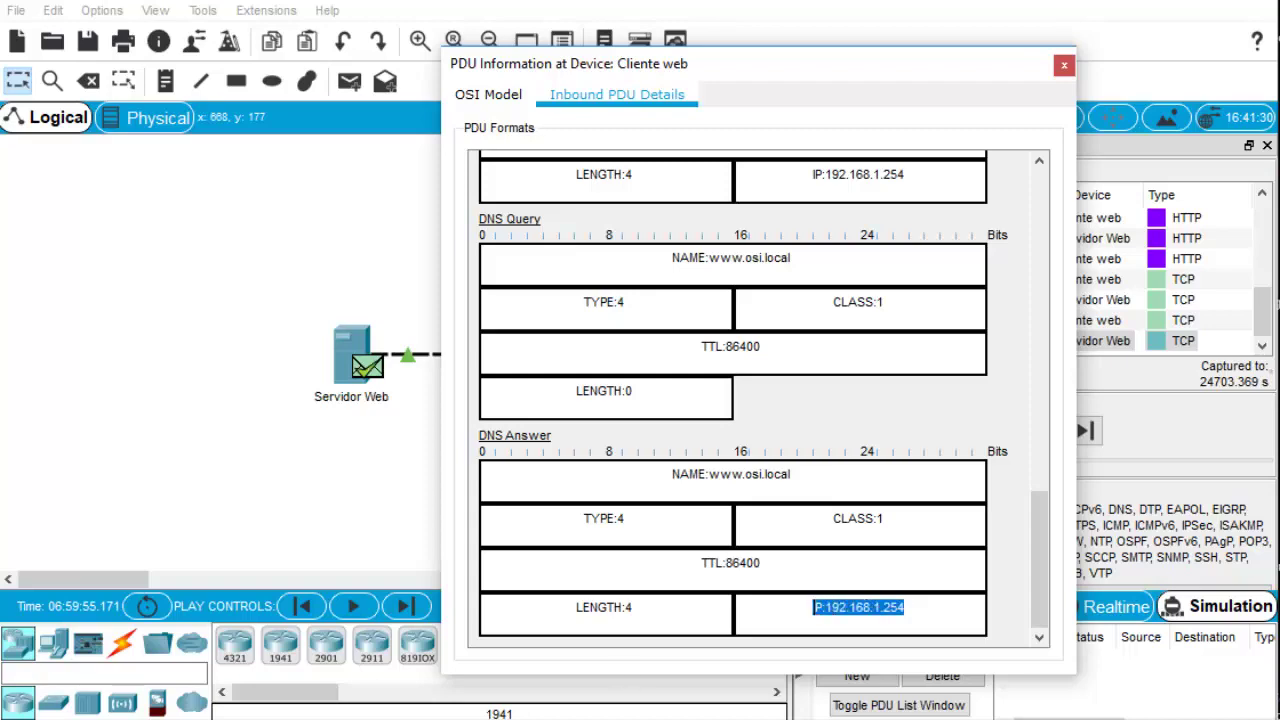
Bring back the instructions, read item f about the TCP event, and close the DNS event's PDU information.
{"action": "left_click", "coordinate": [457, 688]}
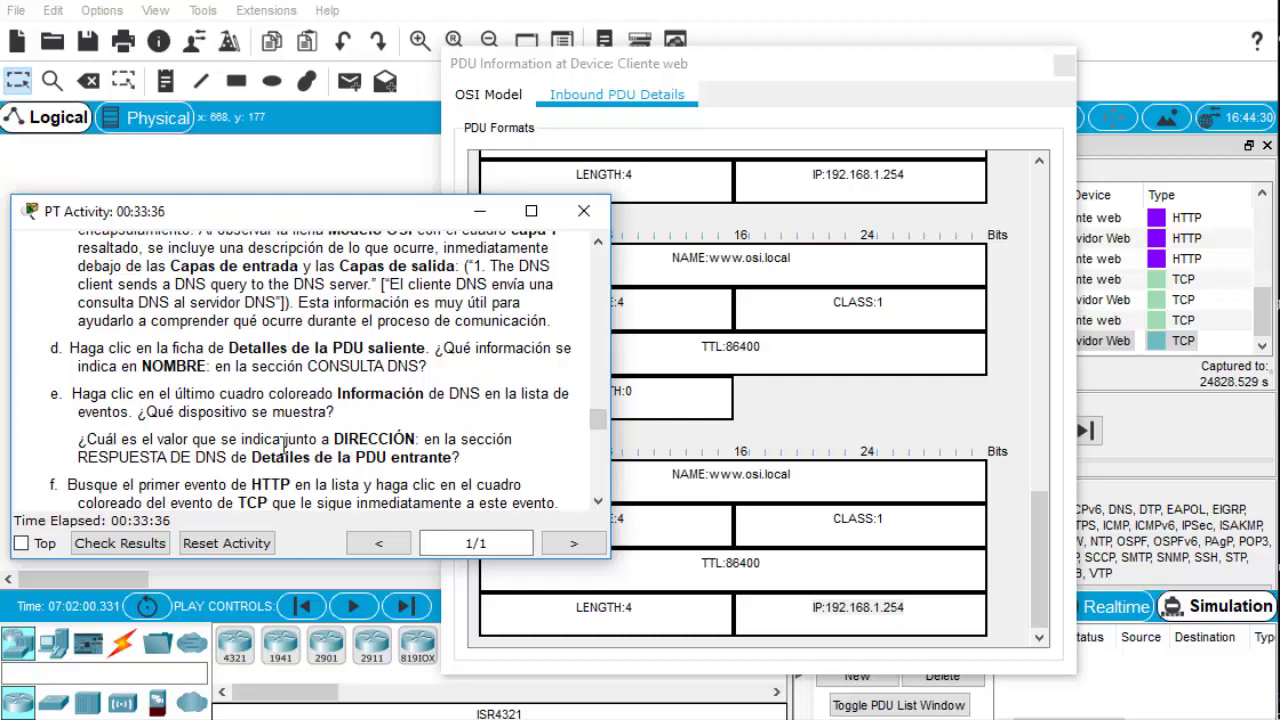
{"action": "left_click", "coordinate": [598, 501]}
{"action": "left_click", "coordinate": [598, 501]}
{"action": "left_click", "coordinate": [598, 501]}
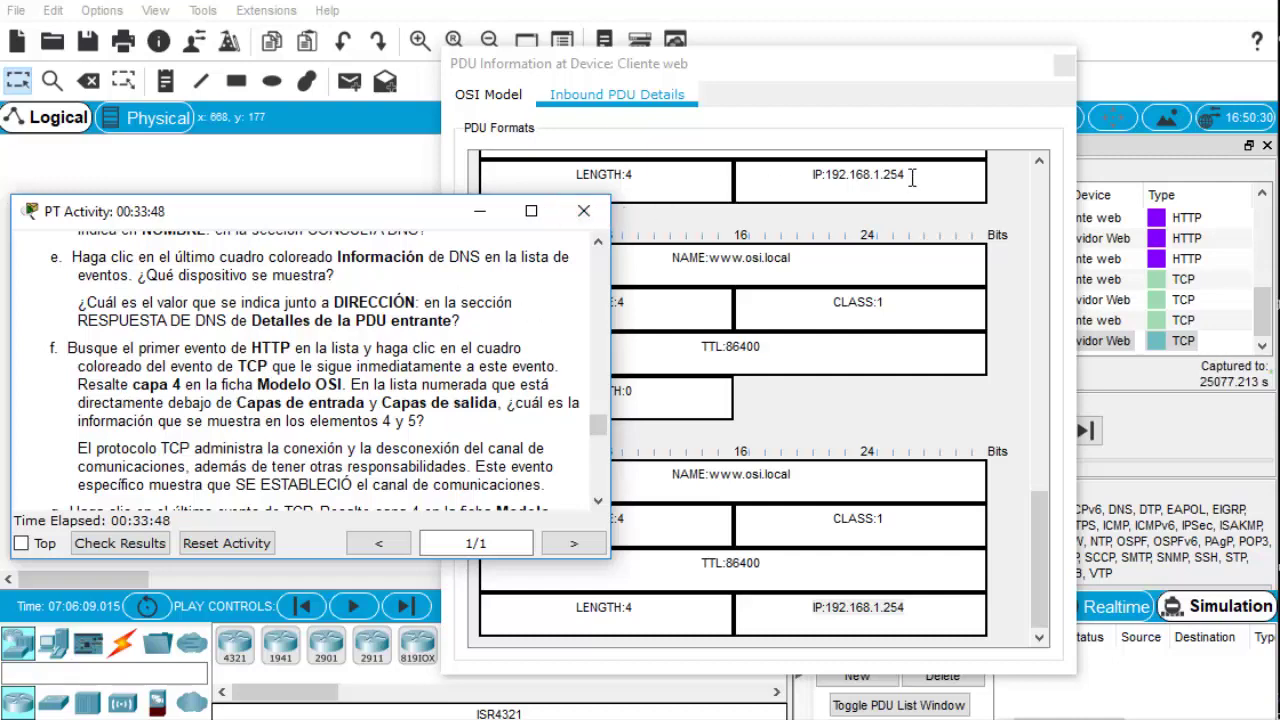
{"action": "left_click", "coordinate": [1064, 64]}
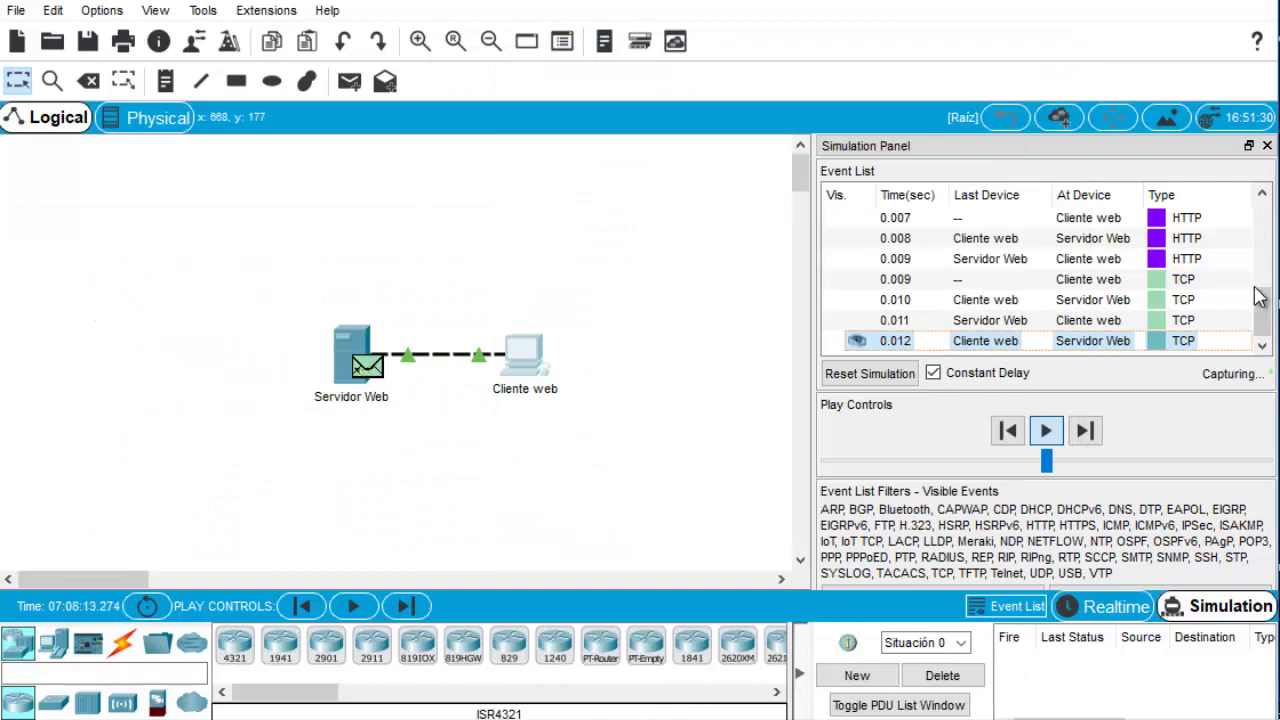
Open the first HTTP event at Cliente web and read items f and g of the instructions.
{"action": "mouse_move", "coordinate": [1258, 296]}
{"action": "left_mouse_down"}
{"action": "mouse_move", "coordinate": [1262, 228]}
{"action": "mouse_move", "coordinate": [1262, 276]}
{"action": "left_mouse_up"}
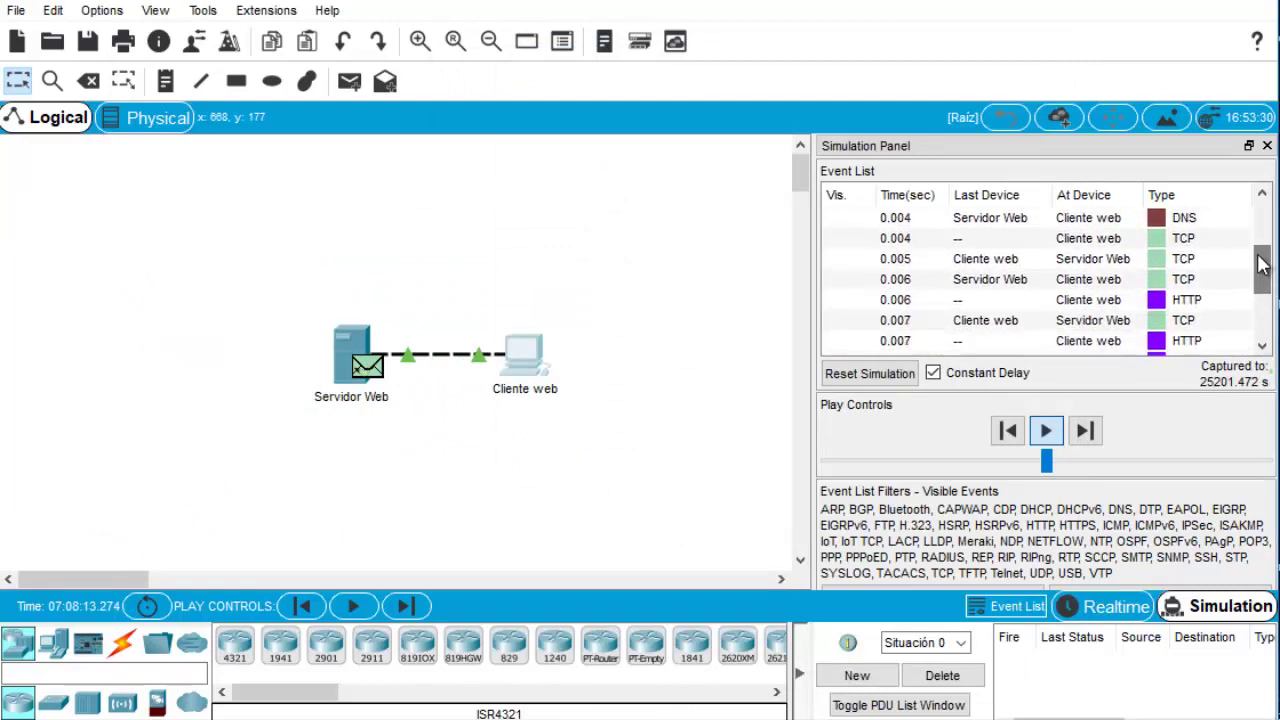
{"action": "left_click", "coordinate": [1156, 300]}
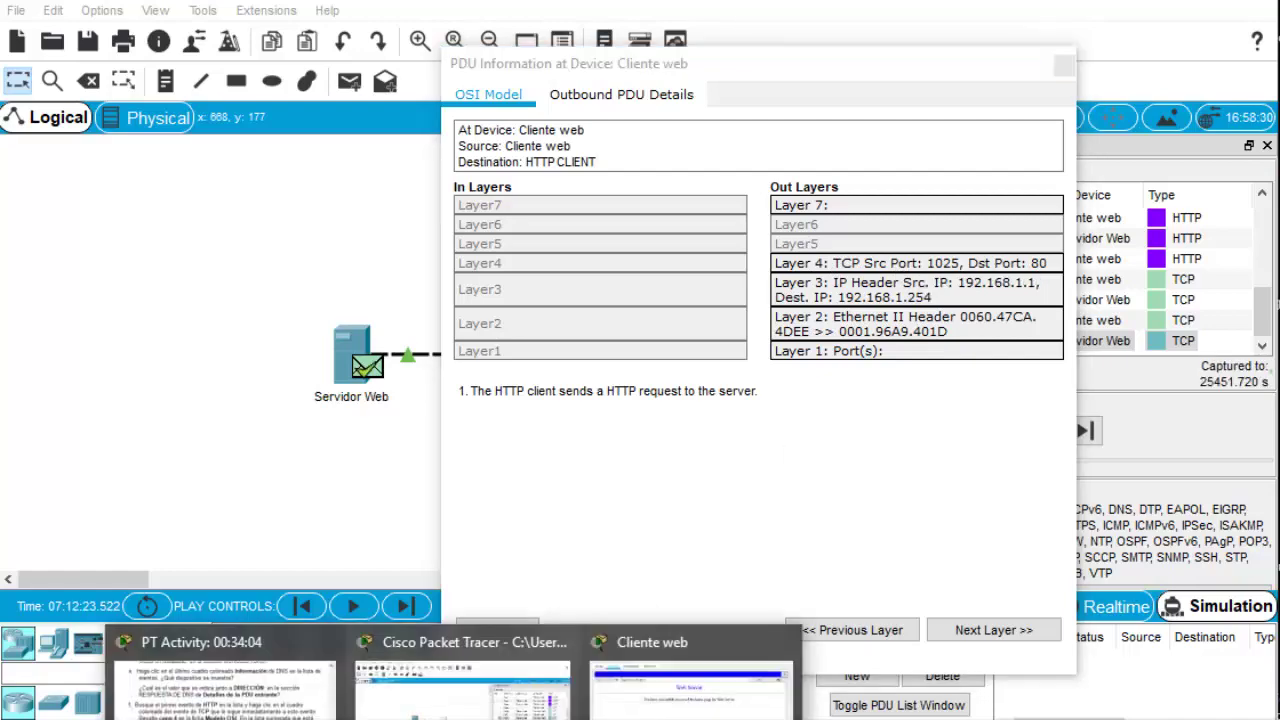
{"action": "left_click", "coordinate": [220, 712]}
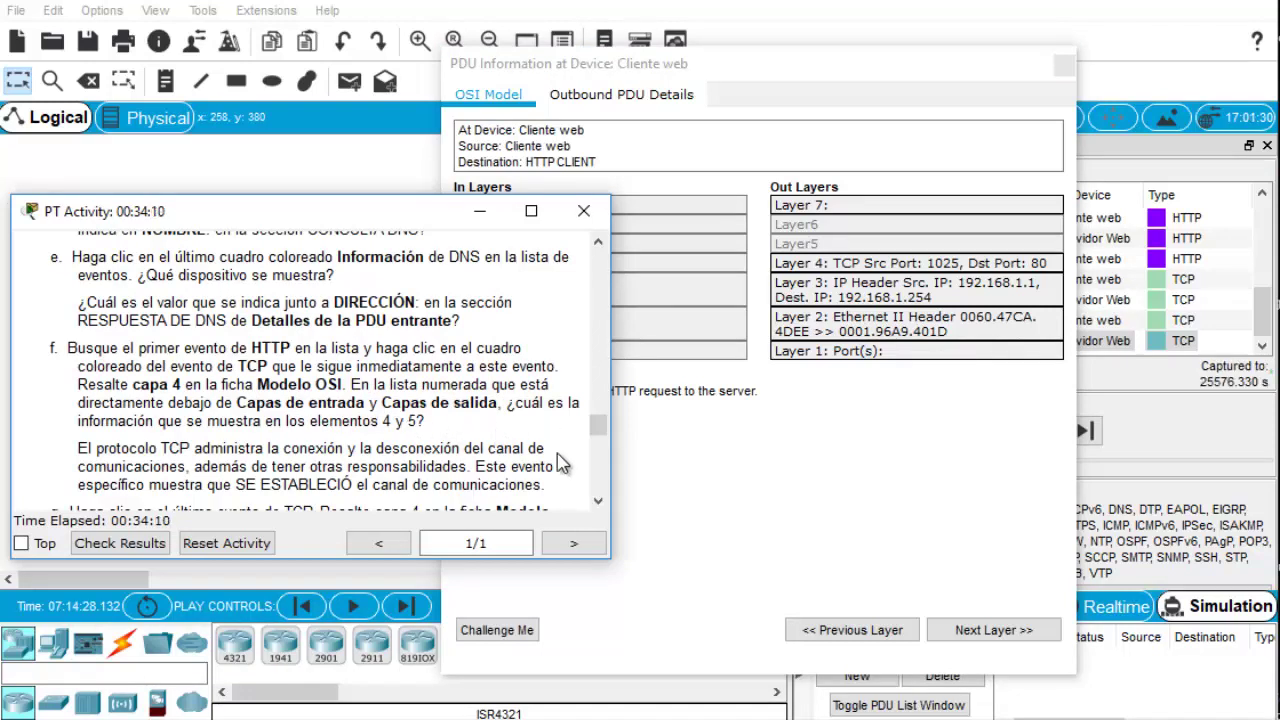
{"action": "left_click", "coordinate": [598, 503]}
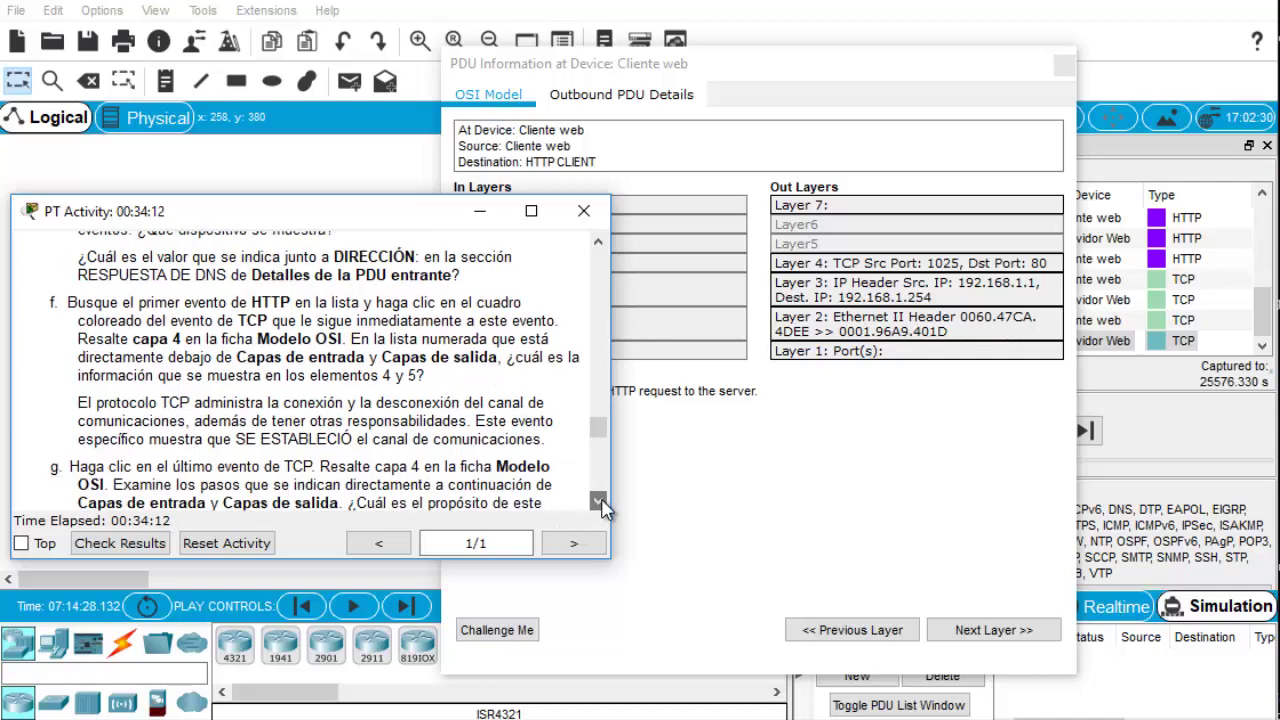
{"action": "left_click", "coordinate": [598, 503]}
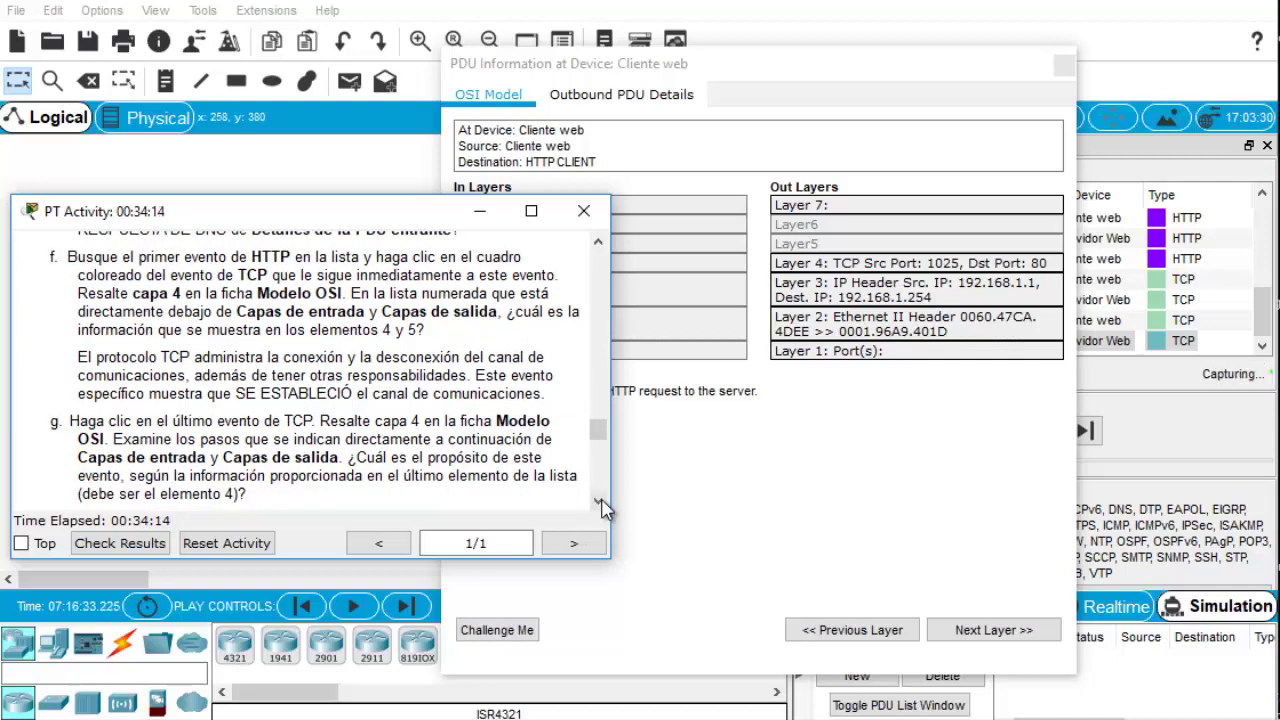
{"action": "left_click", "coordinate": [598, 503]}
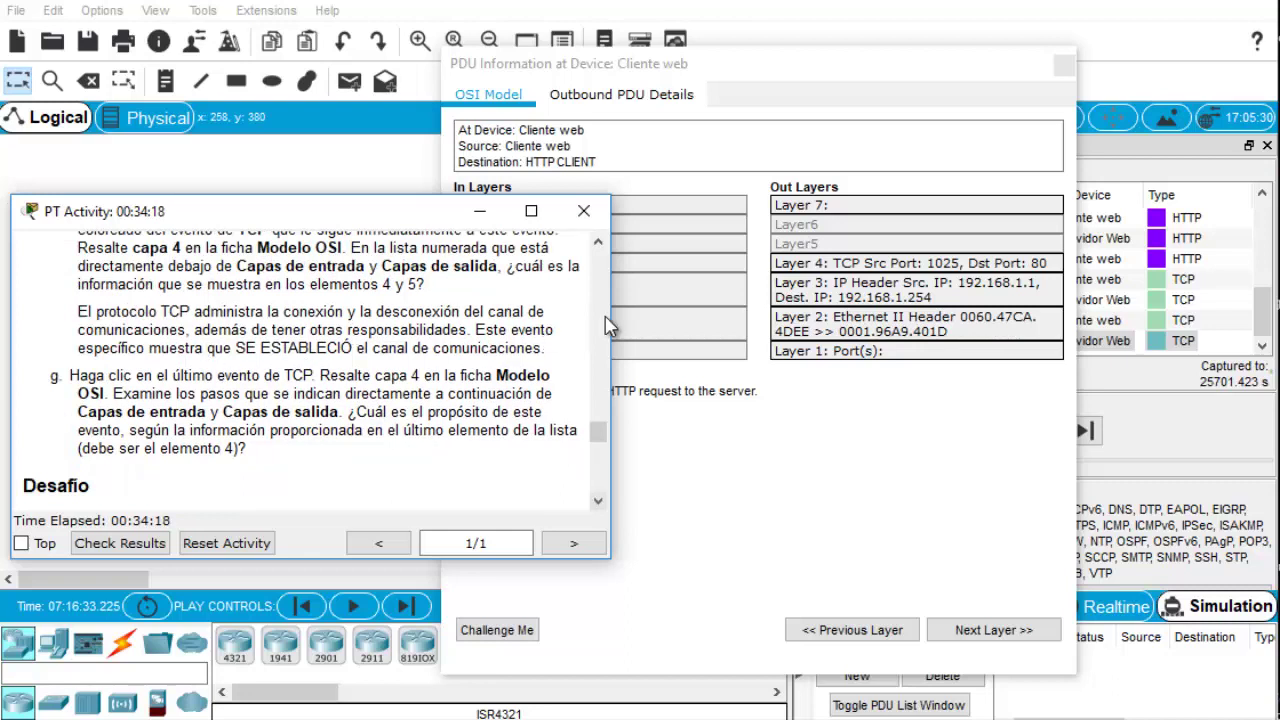
Examine the first HTTP event's outbound Layer 4 description and the TCP and HTTP Request sections of its outbound PDU details.
{"action": "left_click", "coordinate": [872, 266]}
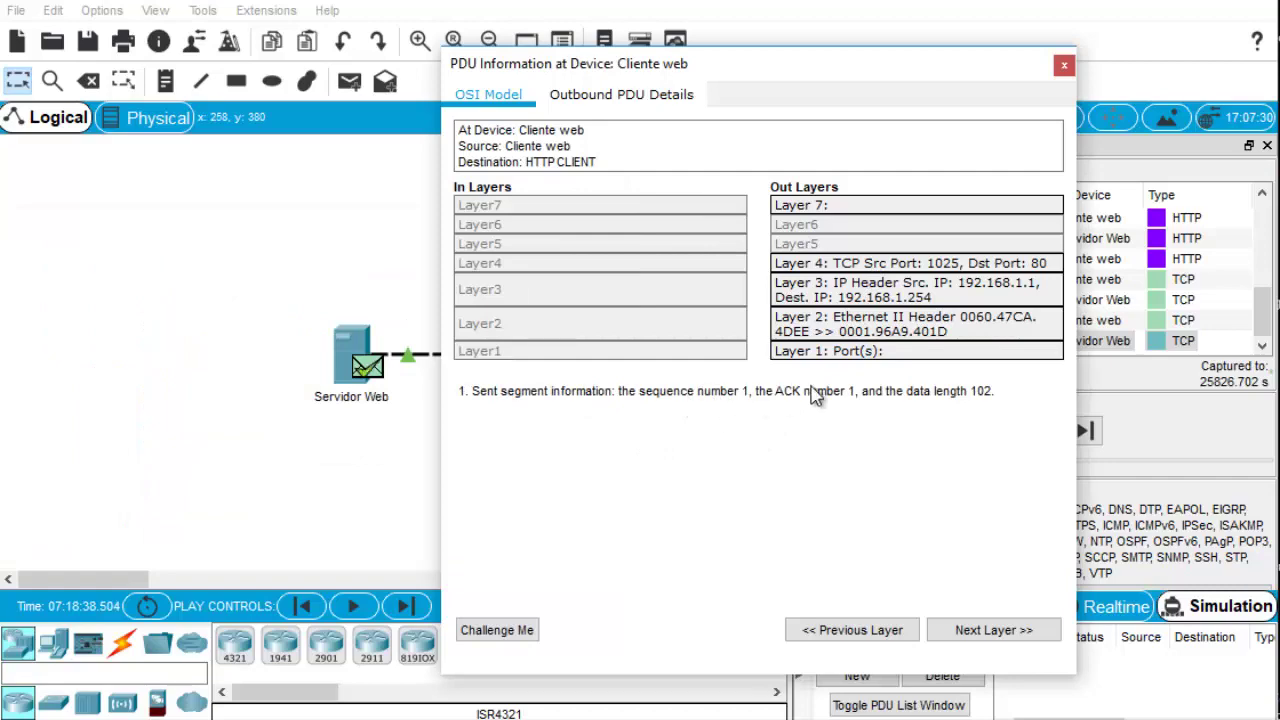
{"action": "left_click", "coordinate": [625, 95]}
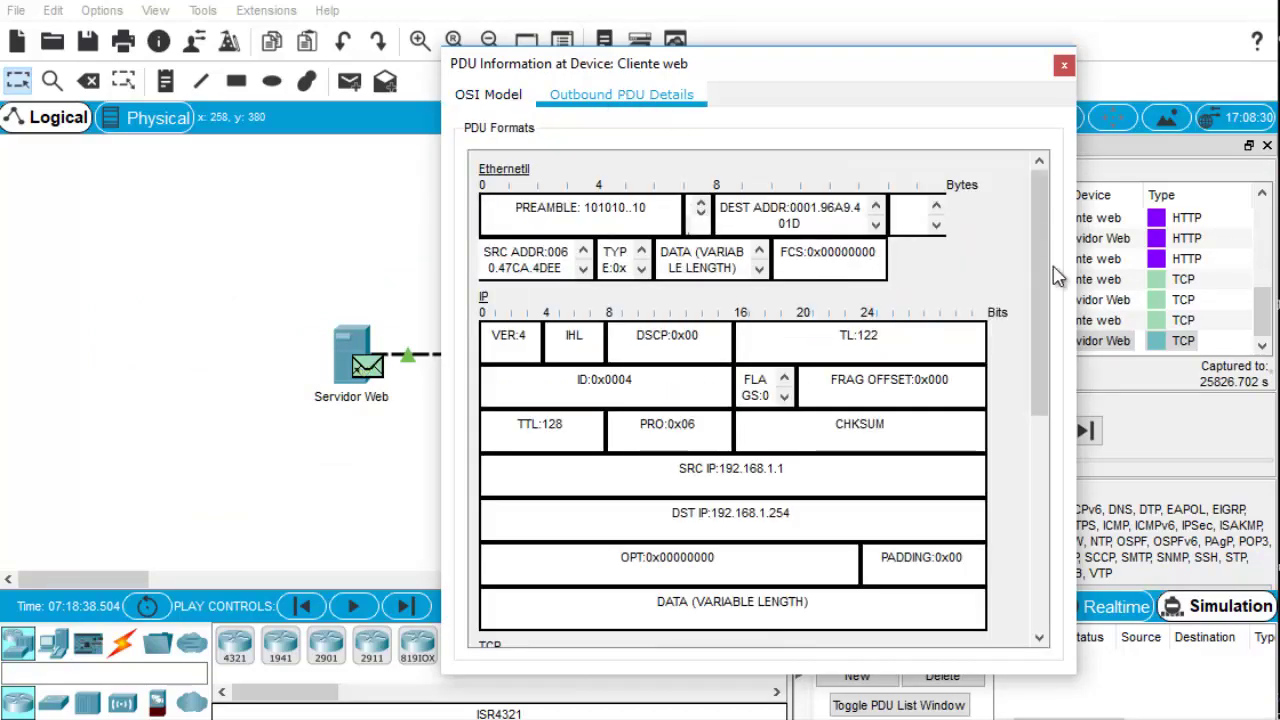
{"action": "left_click_drag", "start_coordinate": [1043, 243], "coordinate": [1037, 471]}
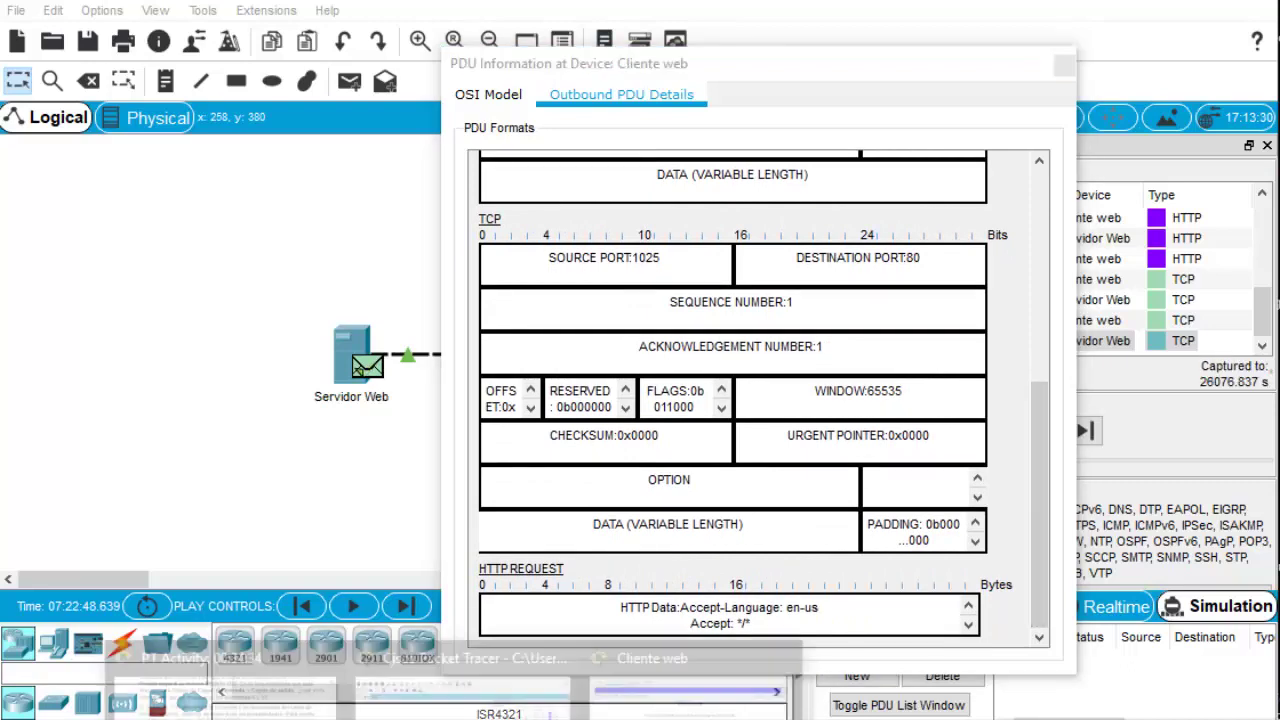
Reread items f and g of the instructions and close the HTTP event's PDU information.
{"action": "left_click", "coordinate": [190, 685]}
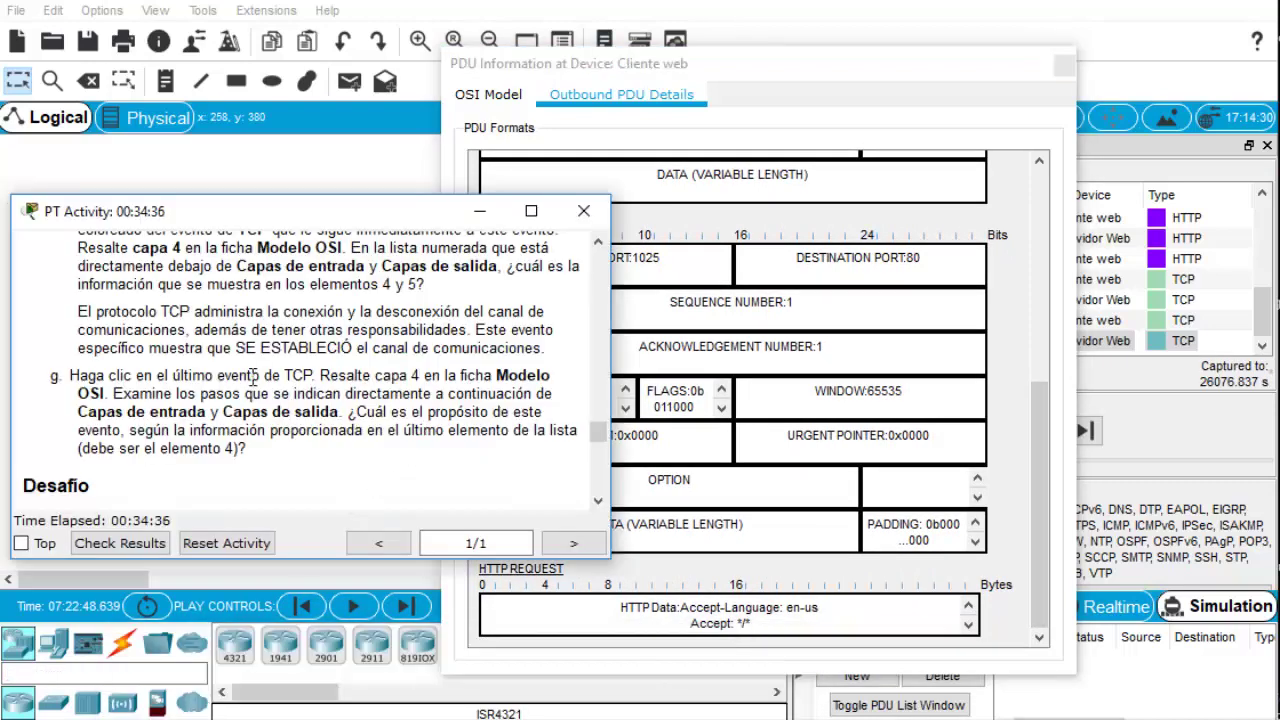
{"action": "left_click", "coordinate": [597, 245]}
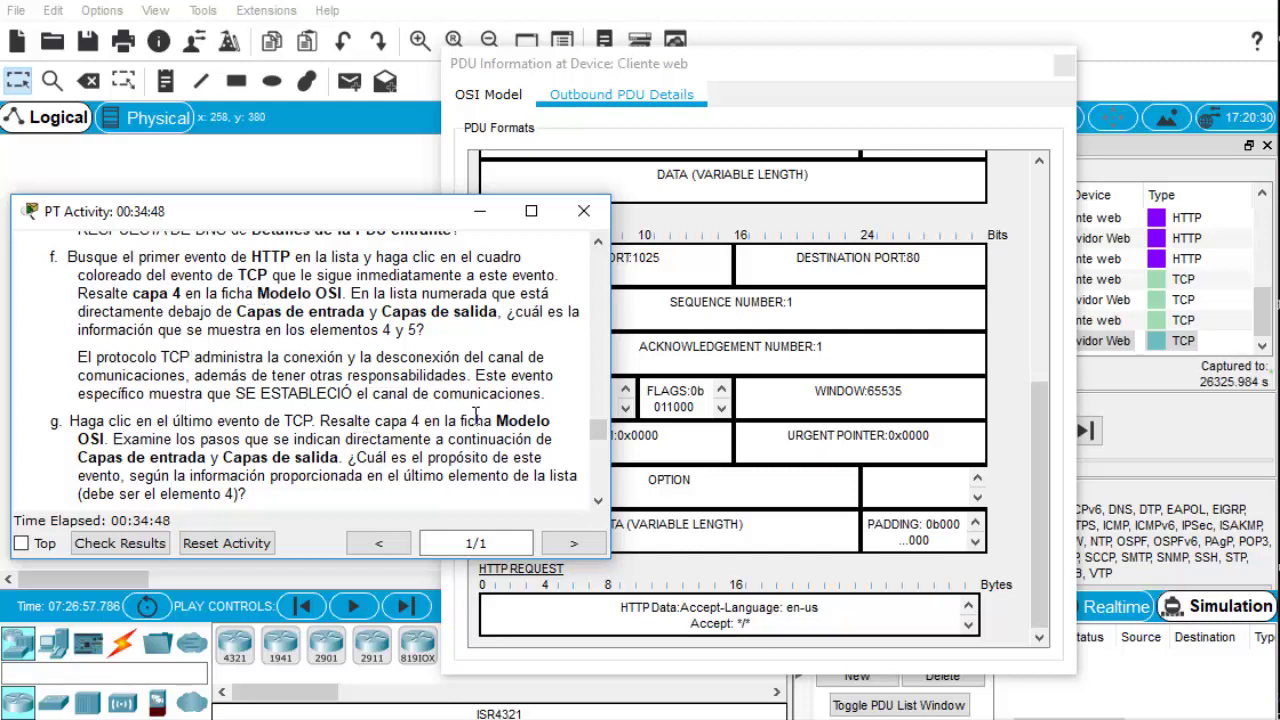
{"action": "left_click", "coordinate": [1073, 84]}
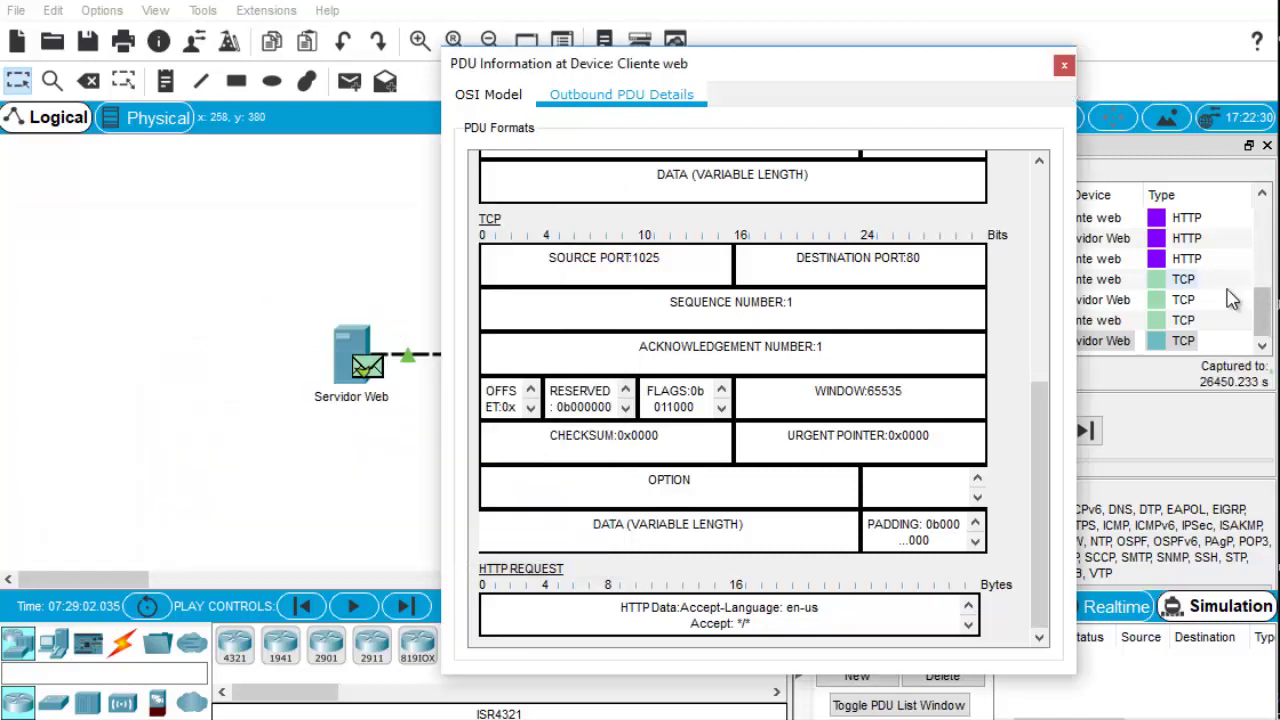
{"action": "left_click", "coordinate": [1063, 67]}
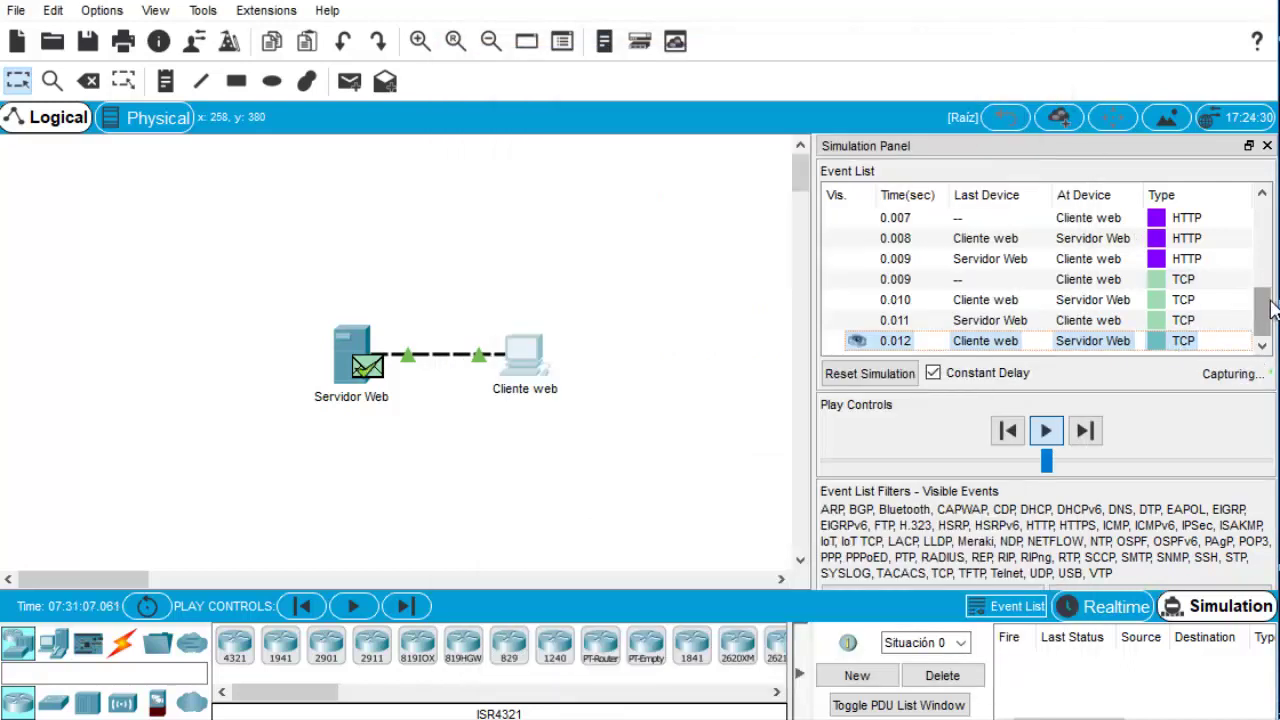
Open the last TCP event at Servidor Web, reread item g of the instructions, and examine the event's inbound Layer 4 description.
{"action": "left_click", "coordinate": [1168, 345]}
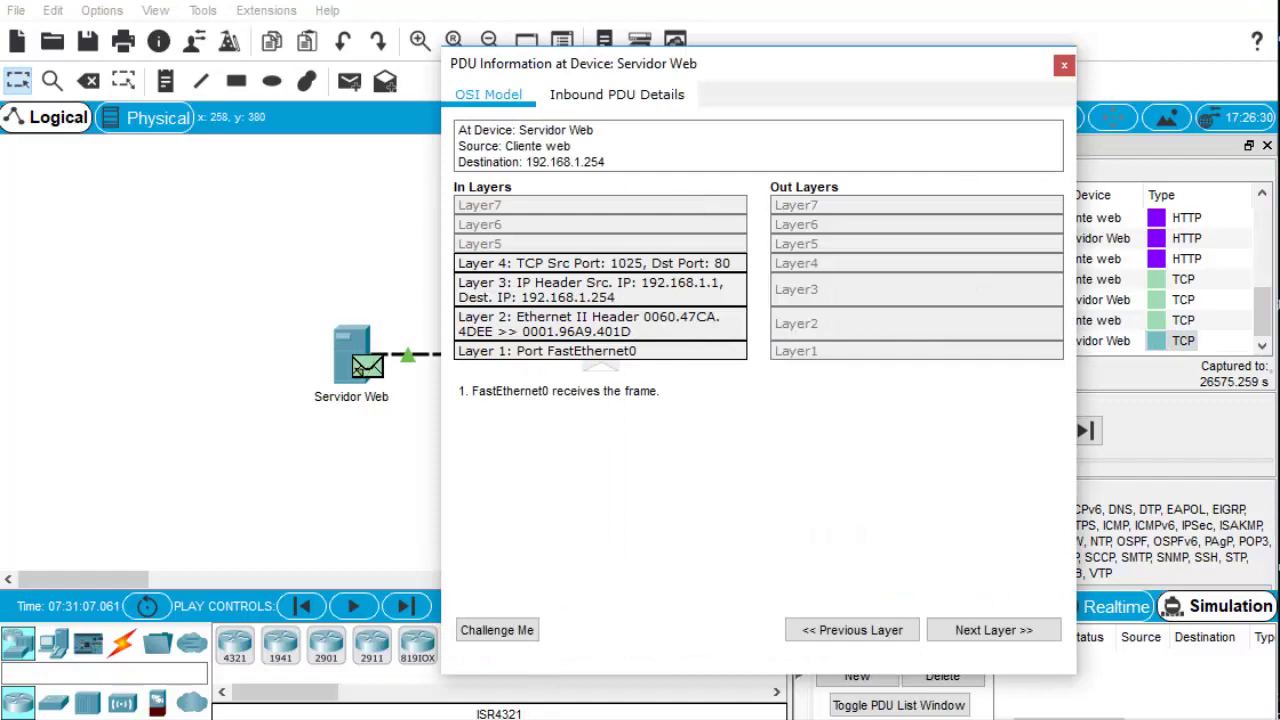
{"action": "left_click", "coordinate": [480, 650]}
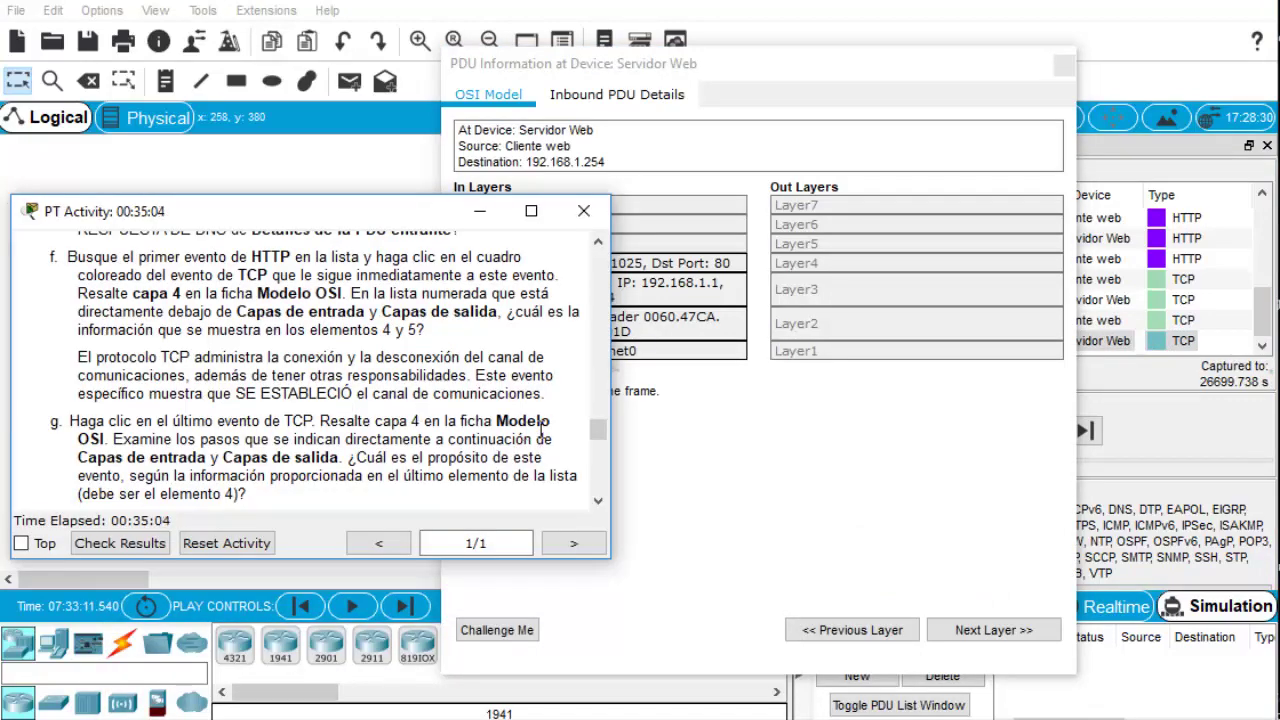
{"action": "left_click_drag", "start_coordinate": [770, 63], "coordinate": [934, 49]}
{"action": "left_click", "coordinate": [775, 255]}
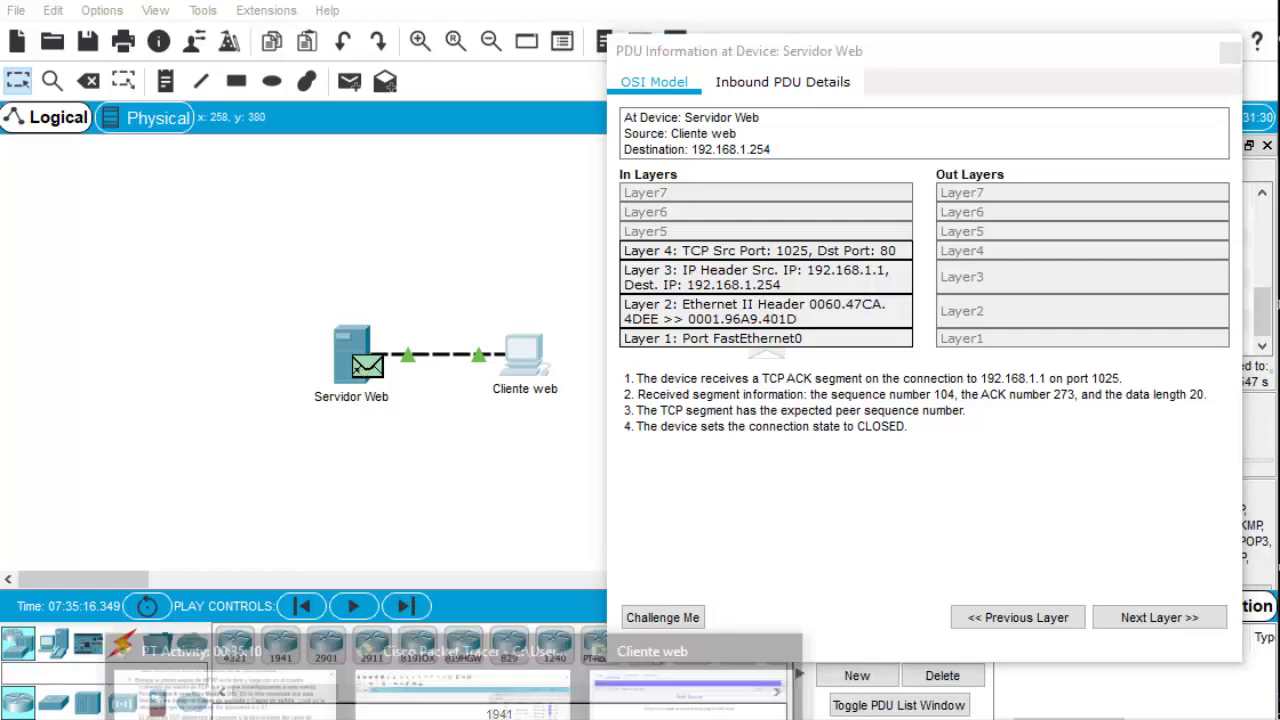
{"action": "left_click", "coordinate": [430, 685]}
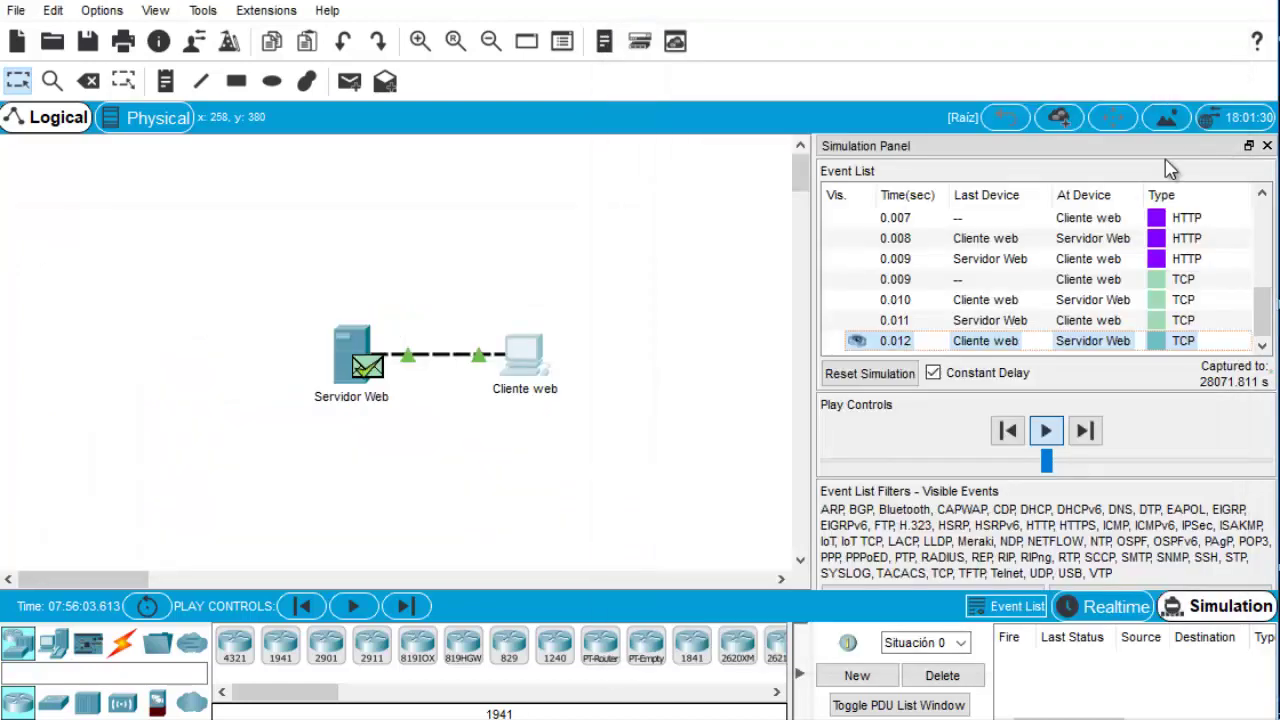
Examine the OSI model descriptions of the TCP events at 0.009 and 0.010 s, closing each PDU information window.
{"action": "left_click", "coordinate": [1168, 280]}
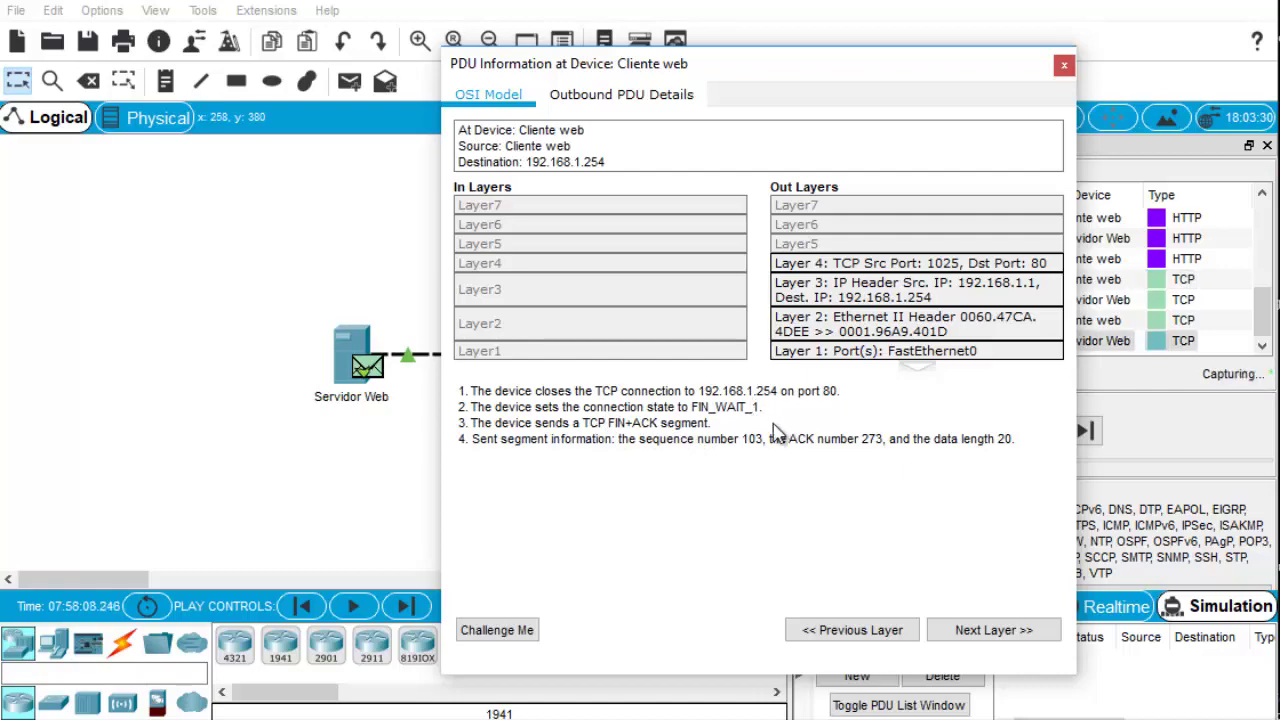
{"action": "left_click", "coordinate": [1062, 68]}
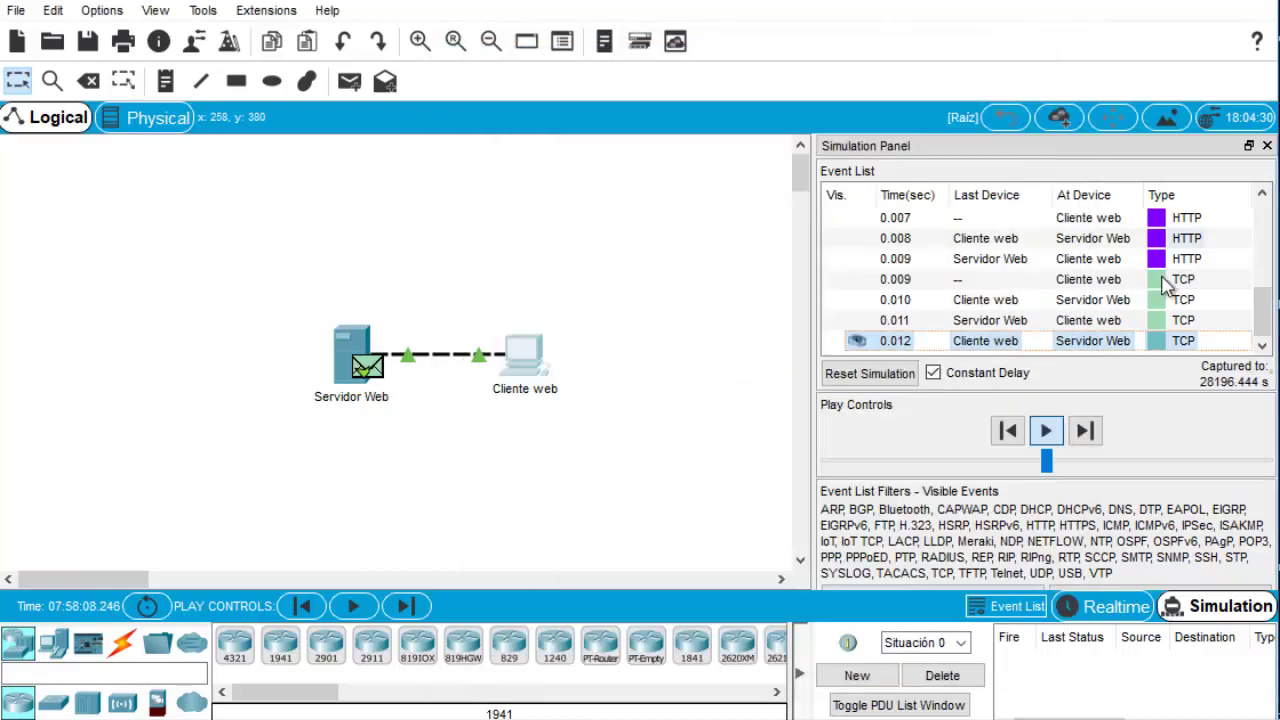
{"action": "left_click", "coordinate": [1162, 300]}
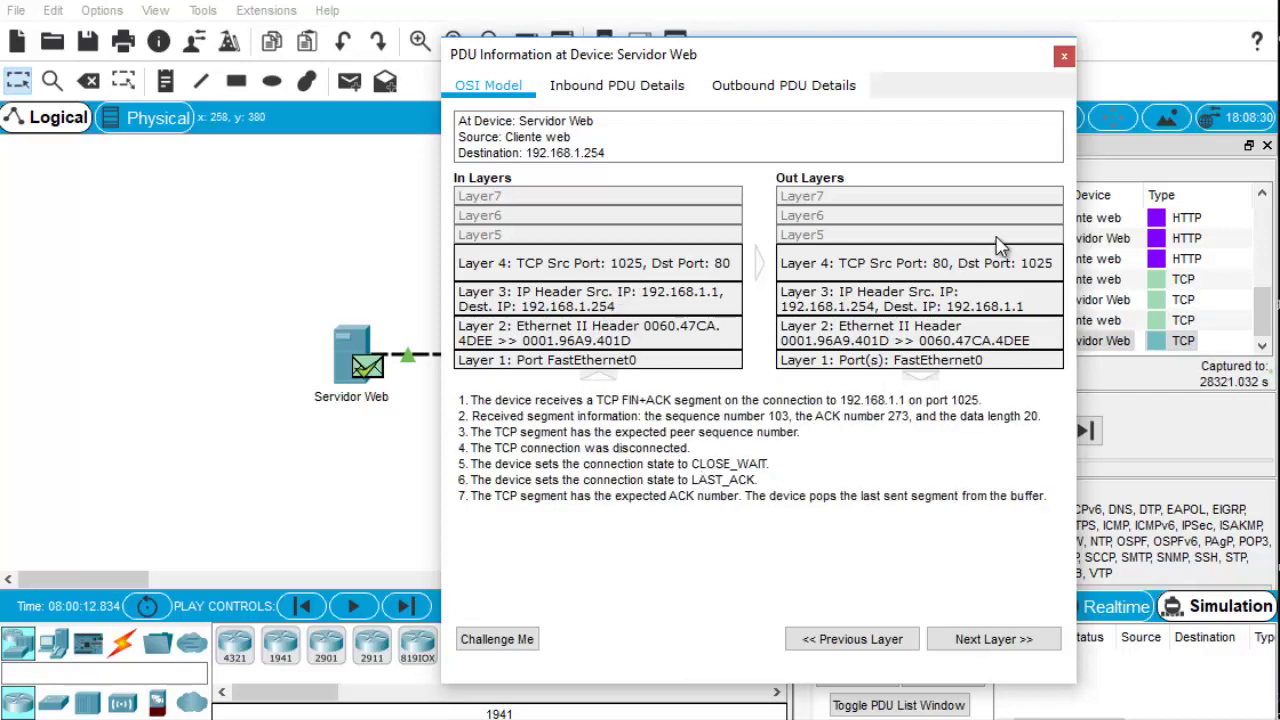
{"action": "left_click", "coordinate": [1064, 57]}
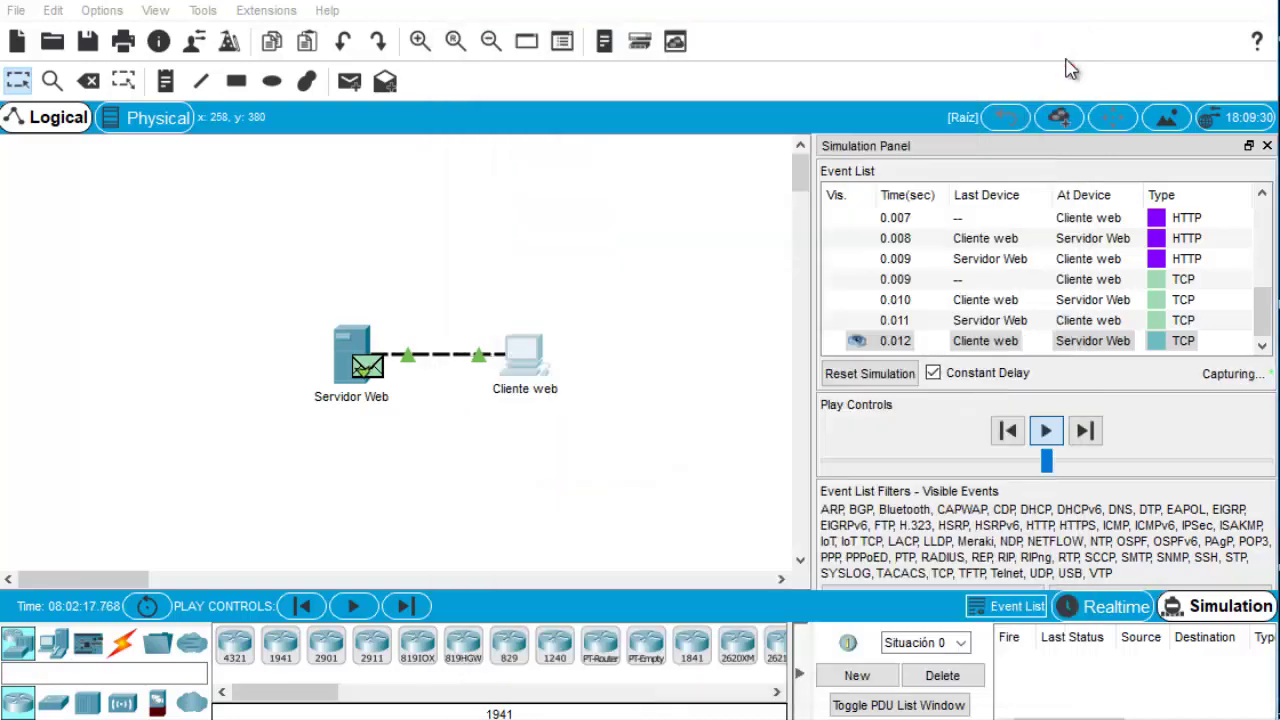
Open the 0.011 s TCP event at Cliente web and examine its inbound and outbound Layer 4 descriptions.
{"action": "left_click", "coordinate": [1158, 322]}
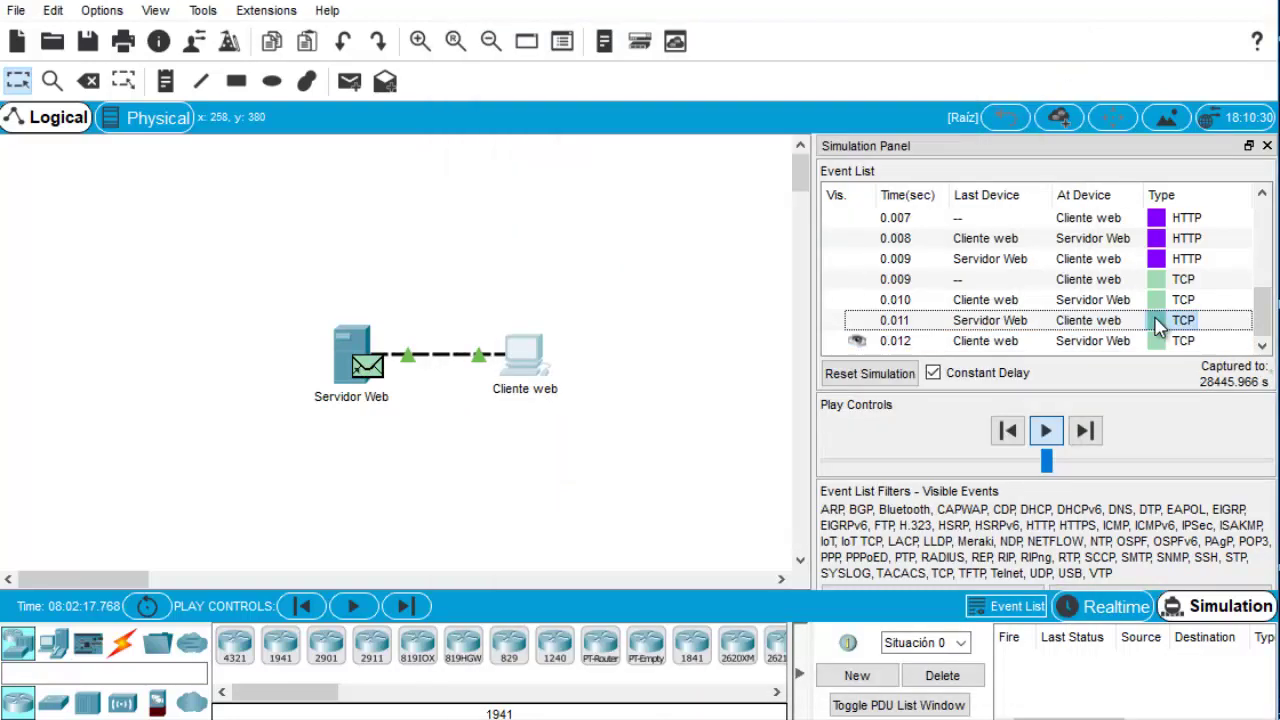
{"action": "left_click", "coordinate": [1156, 323]}
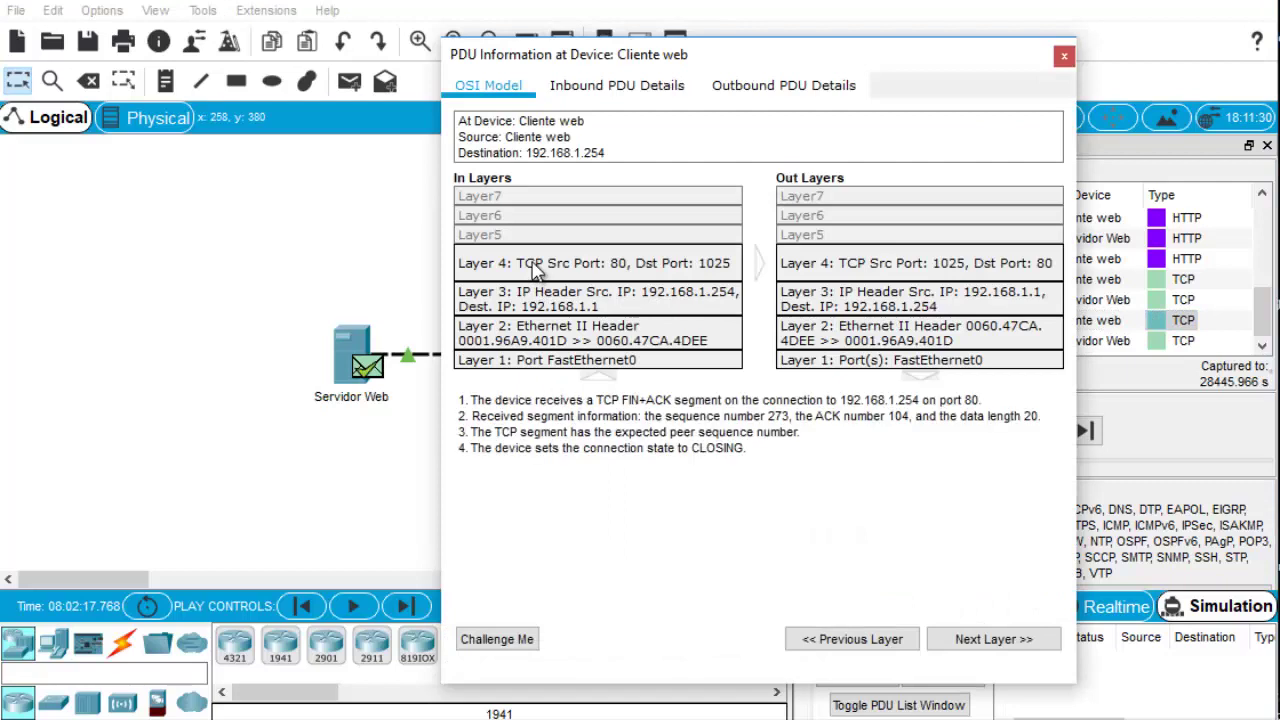
{"action": "left_click", "coordinate": [842, 277]}
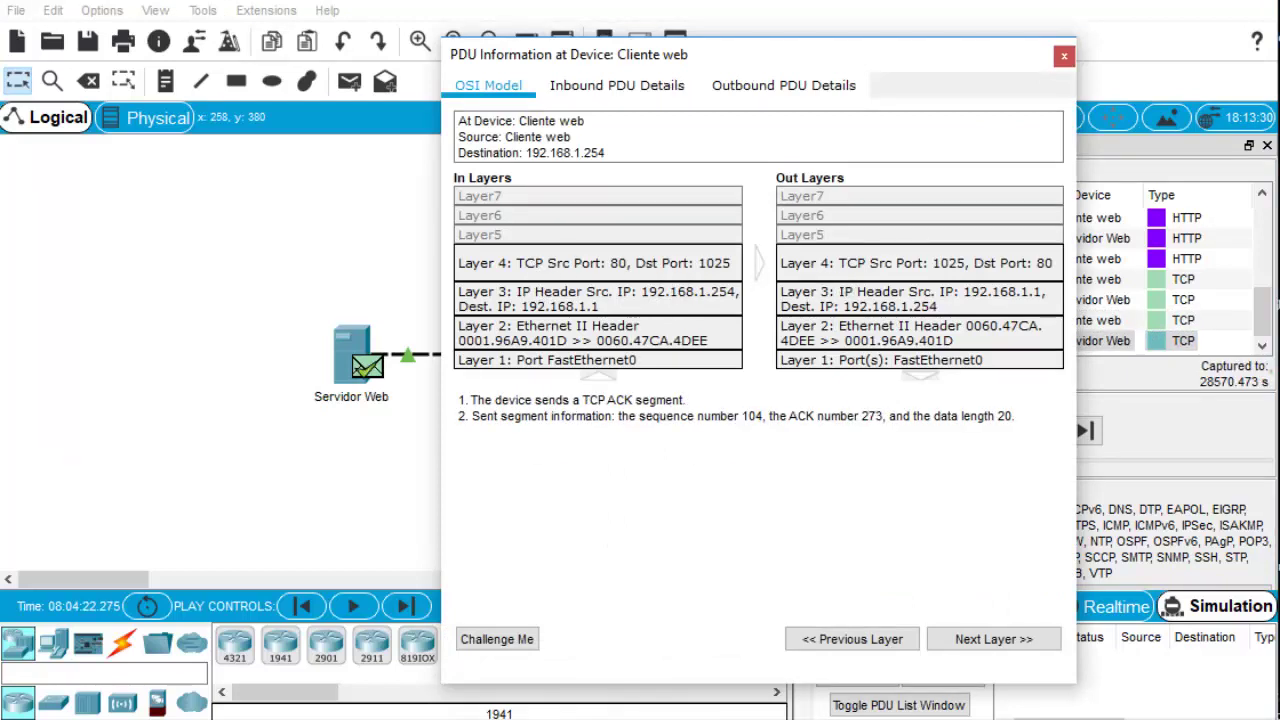
Bring back the instructions and read the Desafío section's questions about the web server's listening ports for web and DNS requests.
{"action": "left_click", "coordinate": [250, 700]}
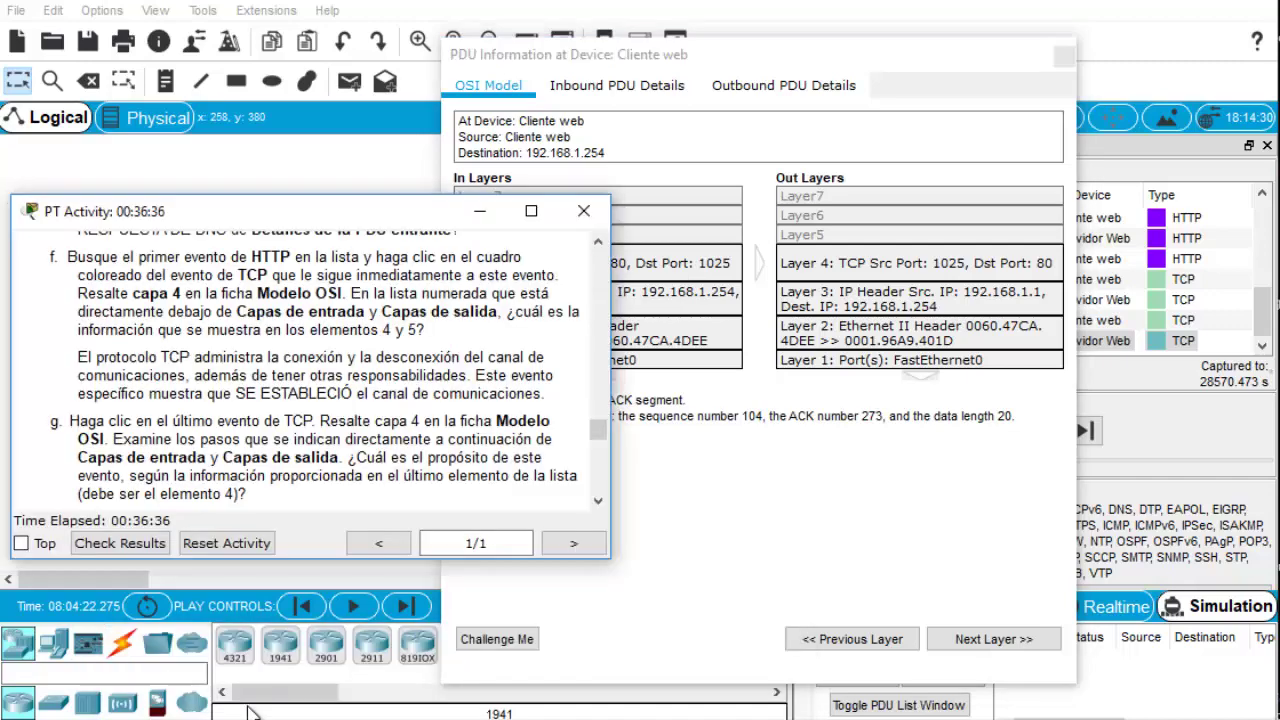
{"action": "left_click", "coordinate": [598, 501]}
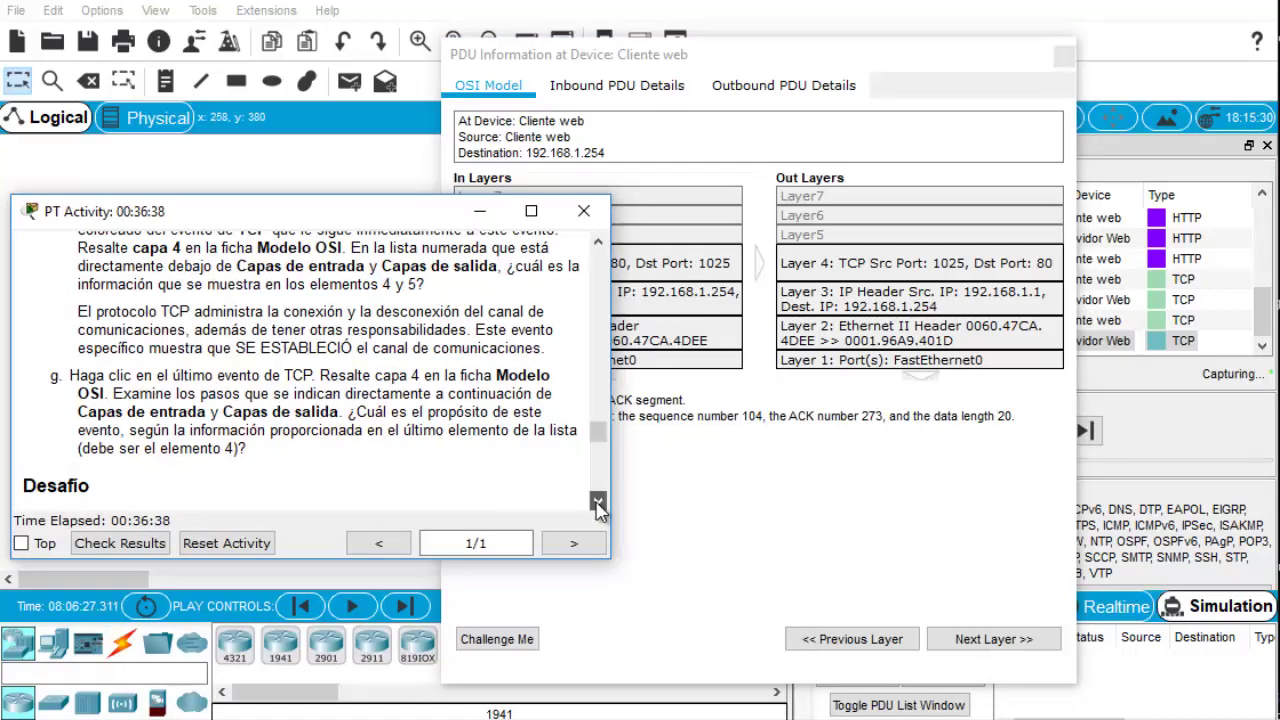
{"action": "left_click", "coordinate": [598, 501]}
{"action": "left_click", "coordinate": [598, 502]}
{"action": "left_click", "coordinate": [598, 502]}
{"action": "left_click", "coordinate": [598, 502]}
{"action": "left_click", "coordinate": [598, 502]}
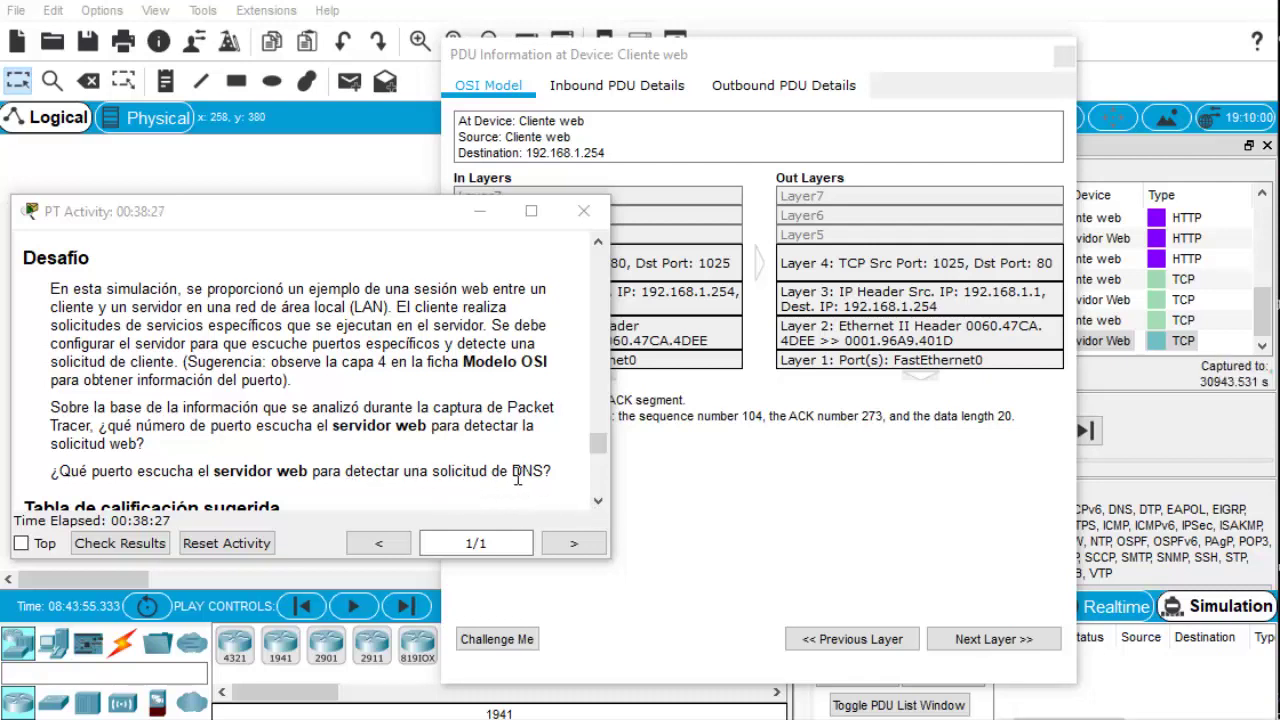
{"action": "left_click", "coordinate": [599, 503]}
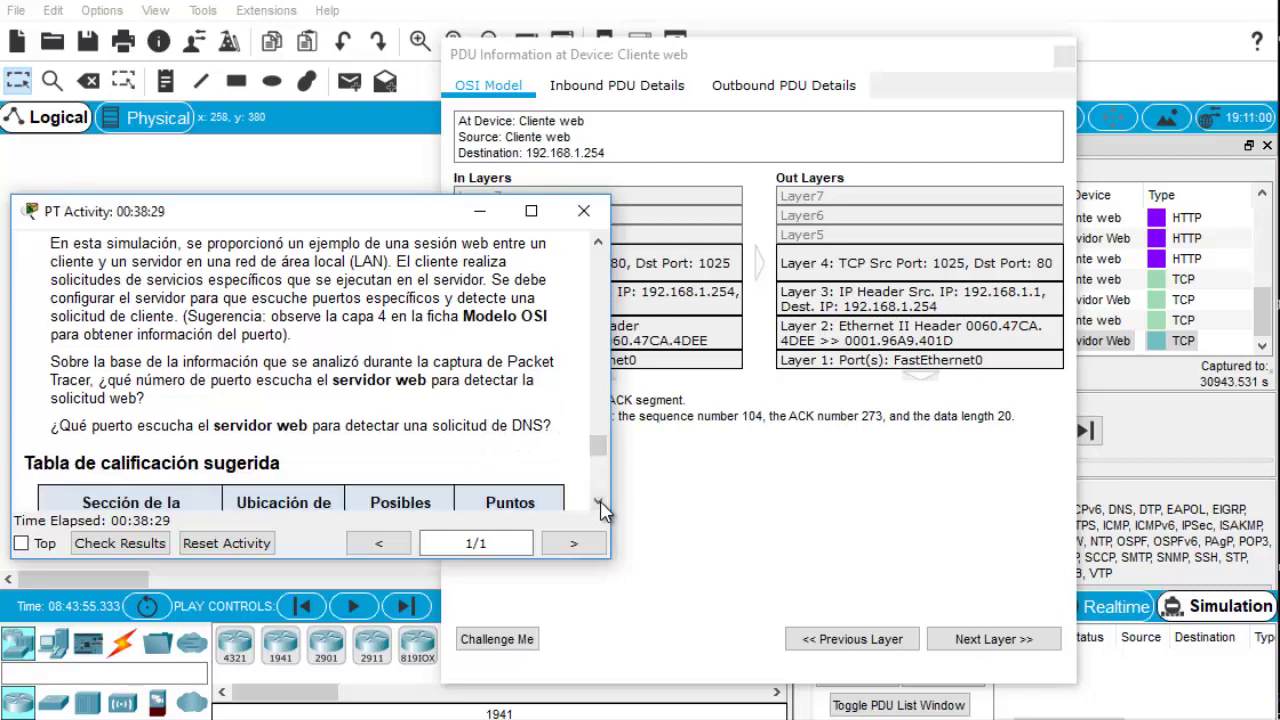